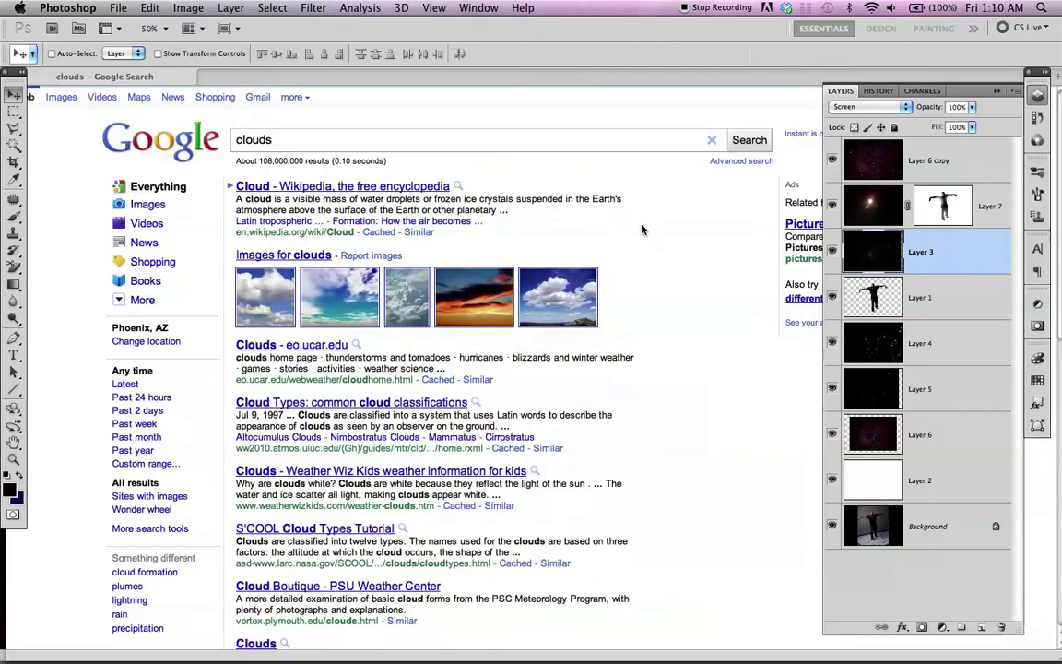
# Step: Review the Google 'clouds' results in Safari, then return to Photoshop's list of open documents
pyautogui.press('super+Tab')
pyautogui.press('super+shift+Tab')
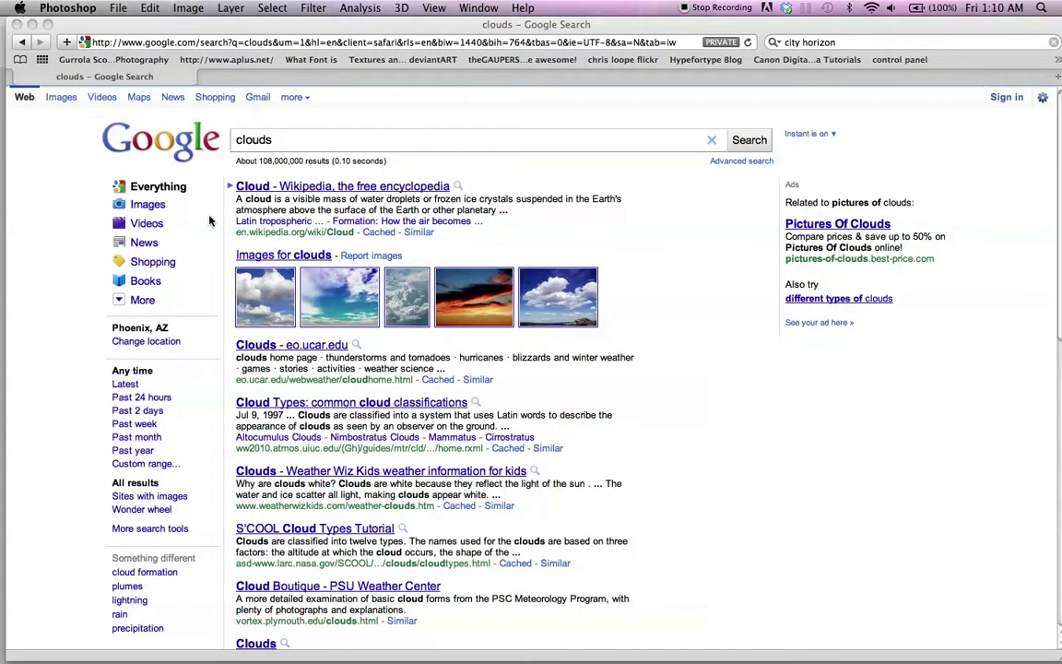
pyautogui.press('super+Tab')
pyautogui.click(463, 8)
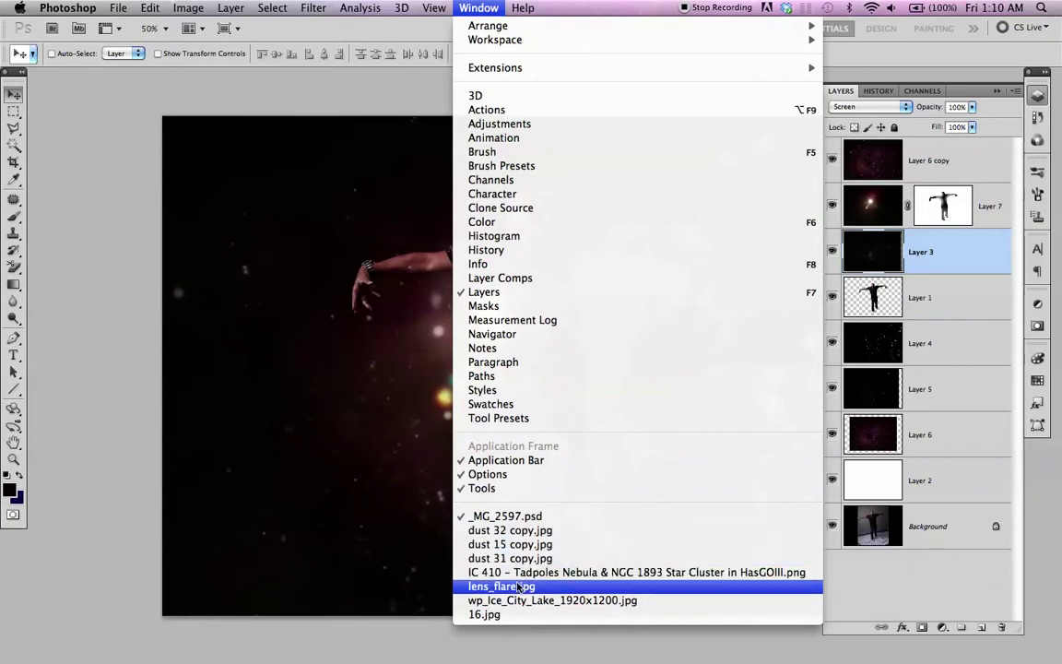
# Step: Copy the whole 16.jpg cloud photo and switch to the _MG_2597.psd composite
pyautogui.press('Escape')
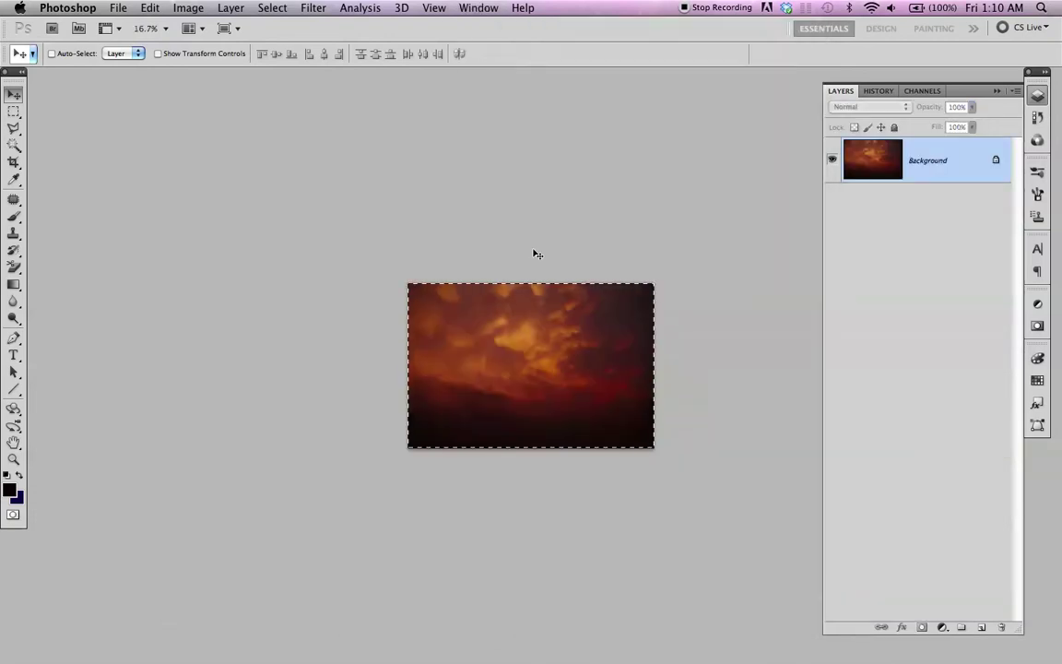
pyautogui.press('super+Tab')
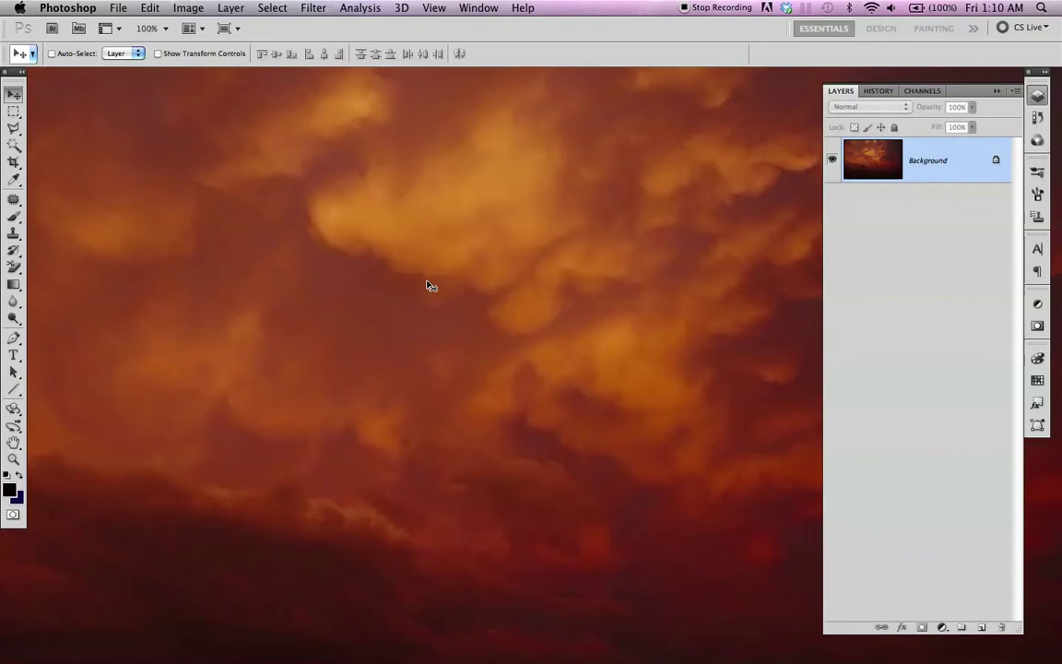
pyautogui.click(478, 8)
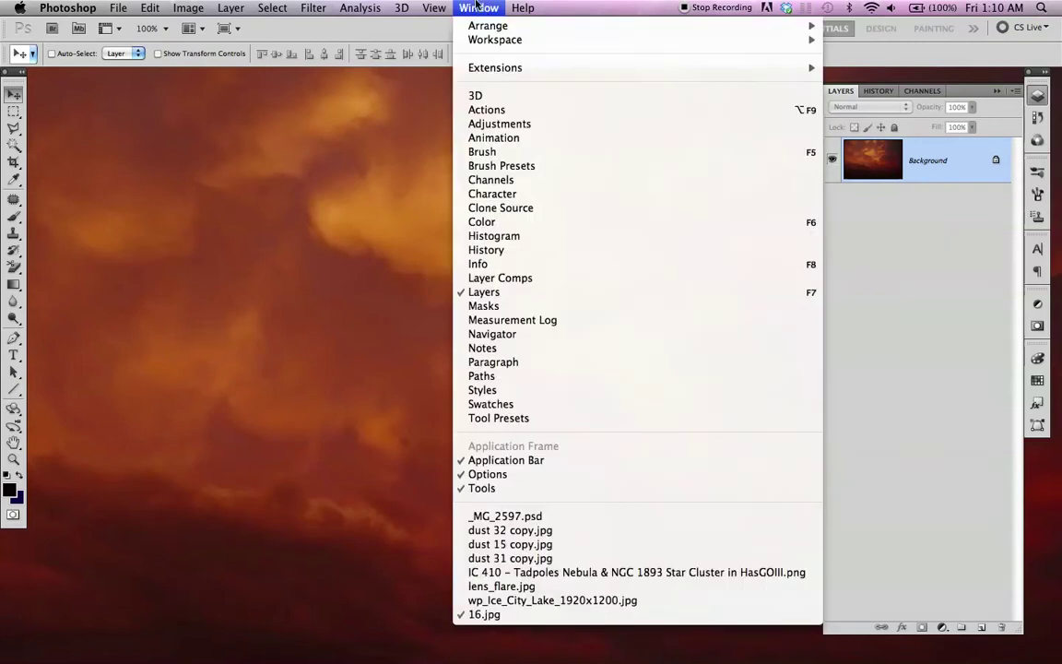
pyautogui.click(496, 519)
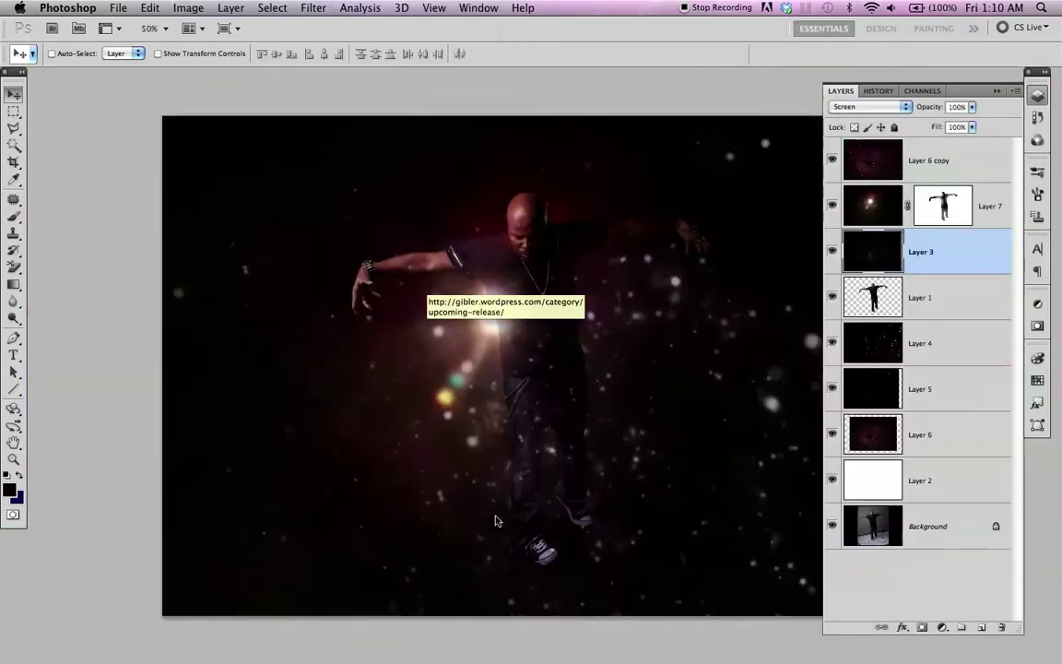
# Step: Select Layer 6 copy in the _MG_2597.psd layer stack
pyautogui.click(942, 158)
pyautogui.click(922, 336)
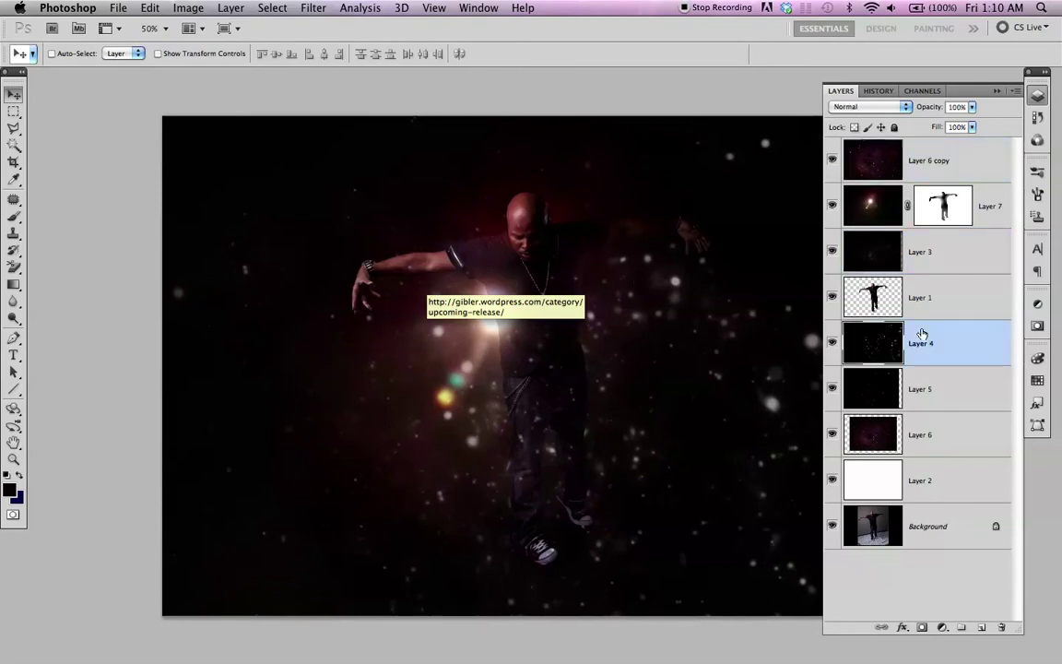
pyautogui.press('super+Tab')
pyautogui.press('super+shift+Tab')
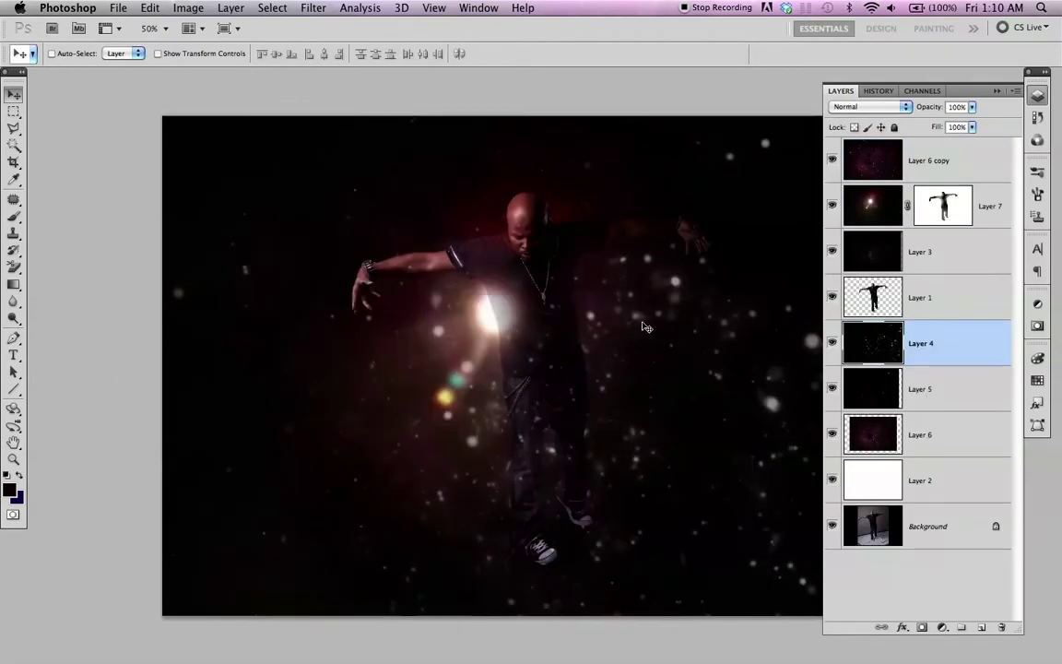
pyautogui.click(875, 158)
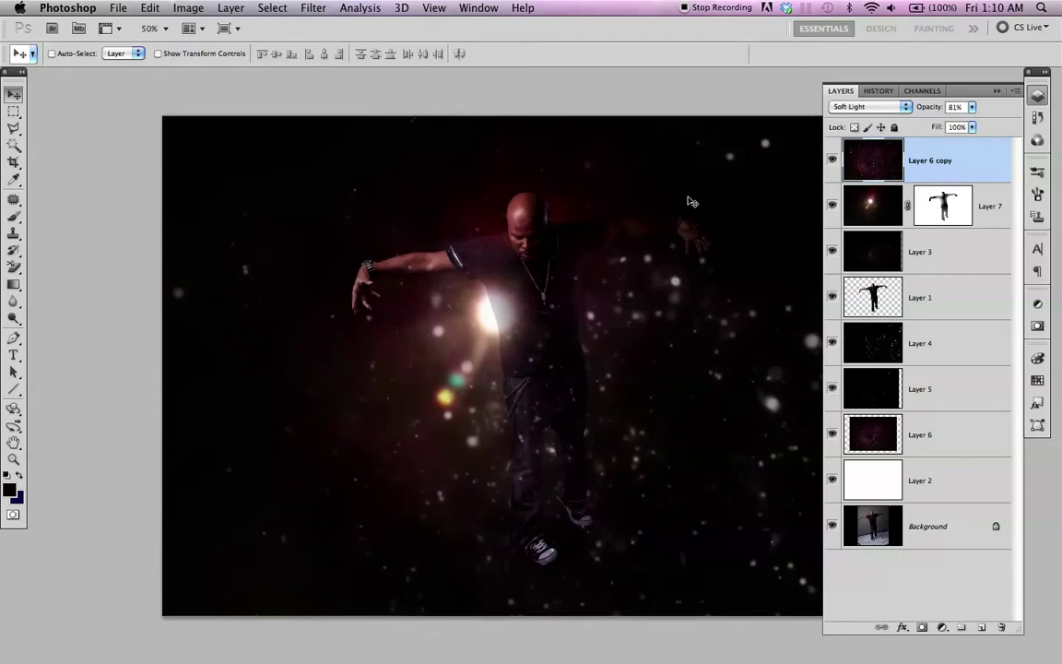
# Step: Paste the cloud photo as Layer 8, stretching and shifting it to fill the canvas
pyautogui.press('super+v')
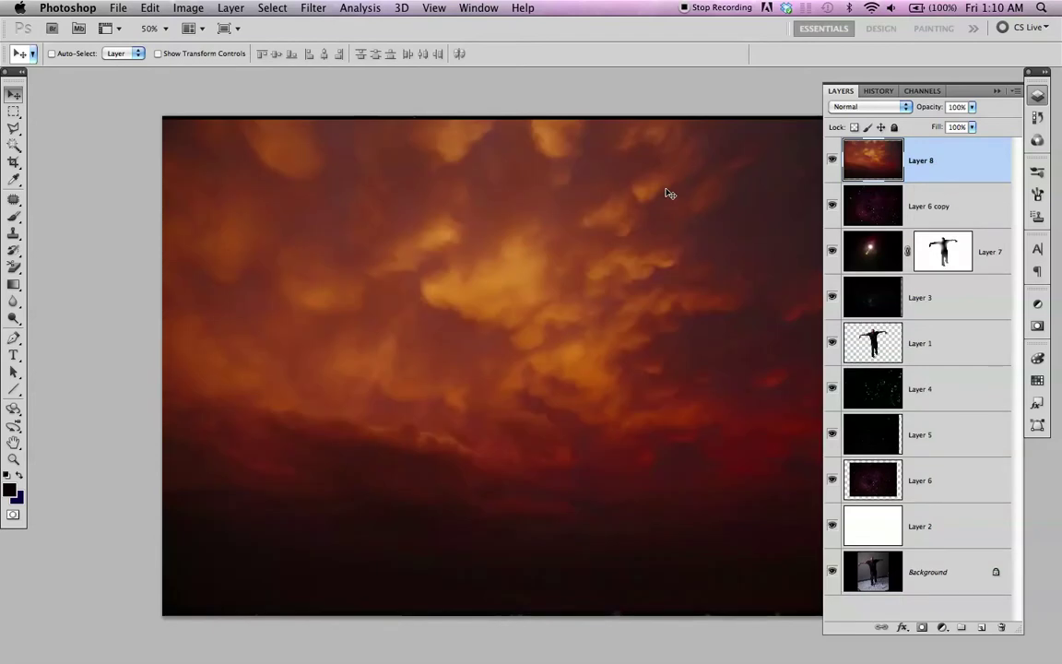
pyautogui.press('super+t')
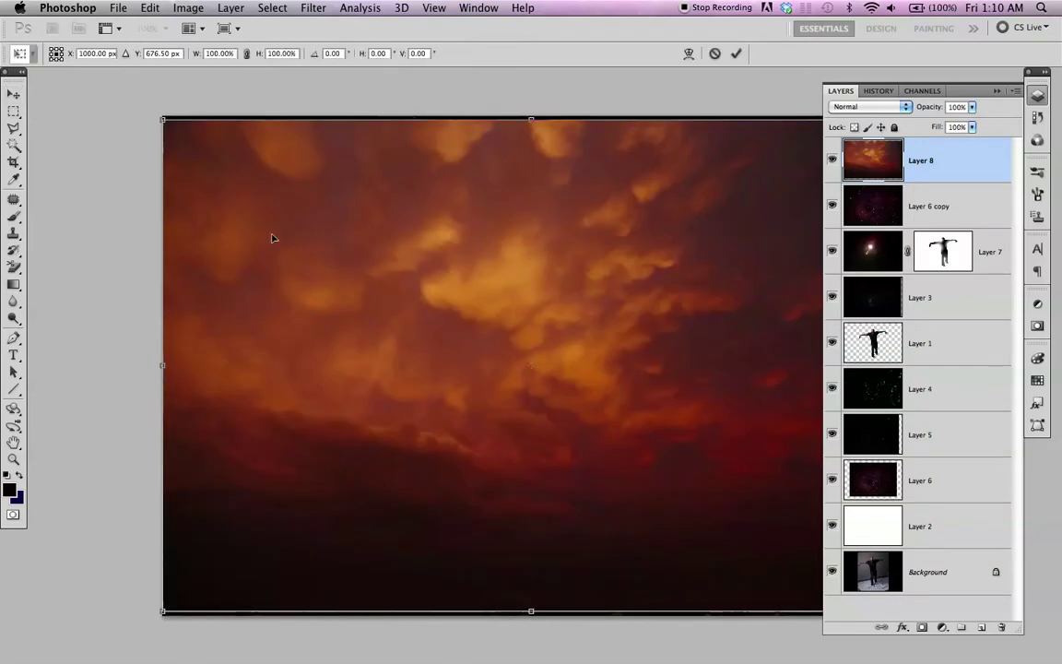
pyautogui.moveTo(541, 117); pyautogui.dragTo(534, 113)
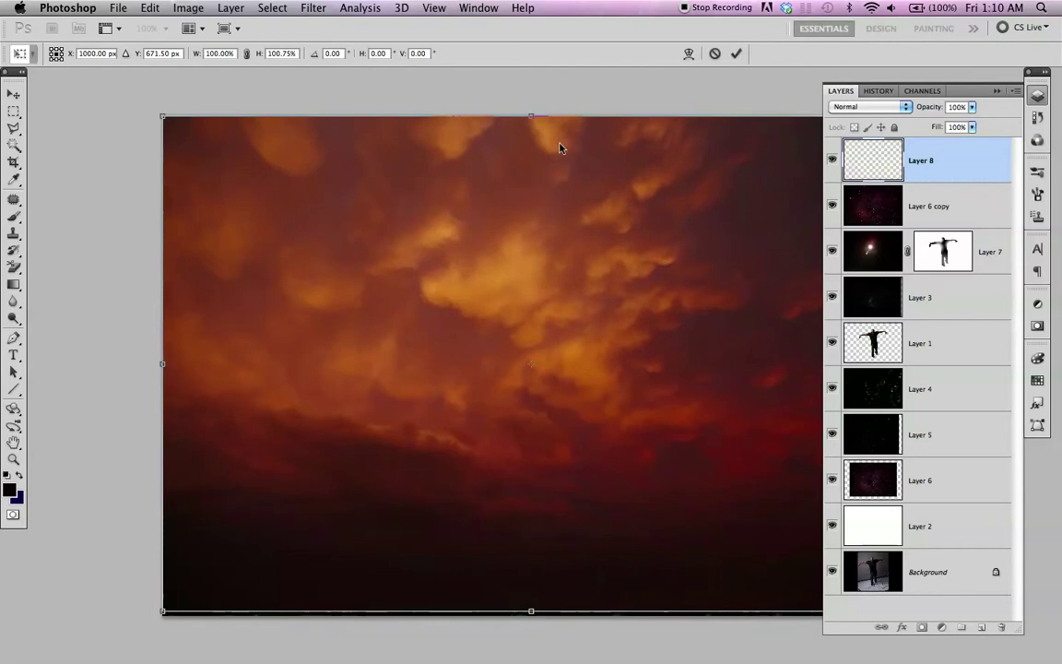
pyautogui.moveTo(532, 613); pyautogui.dragTo(534, 616)
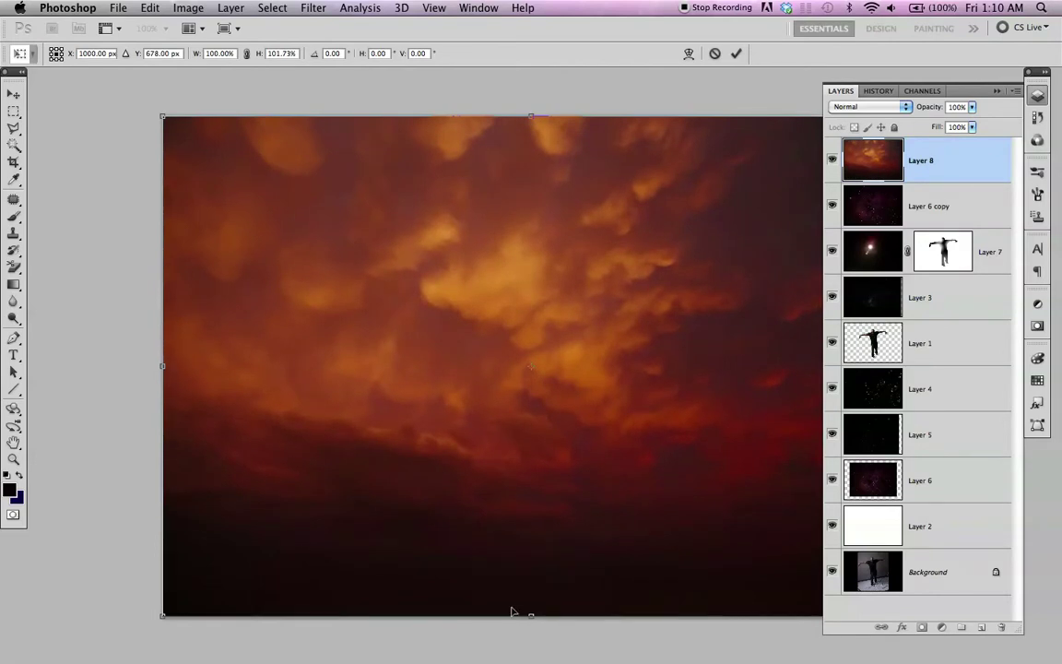
pyautogui.moveTo(627, 336); pyautogui.dragTo(512, 312)
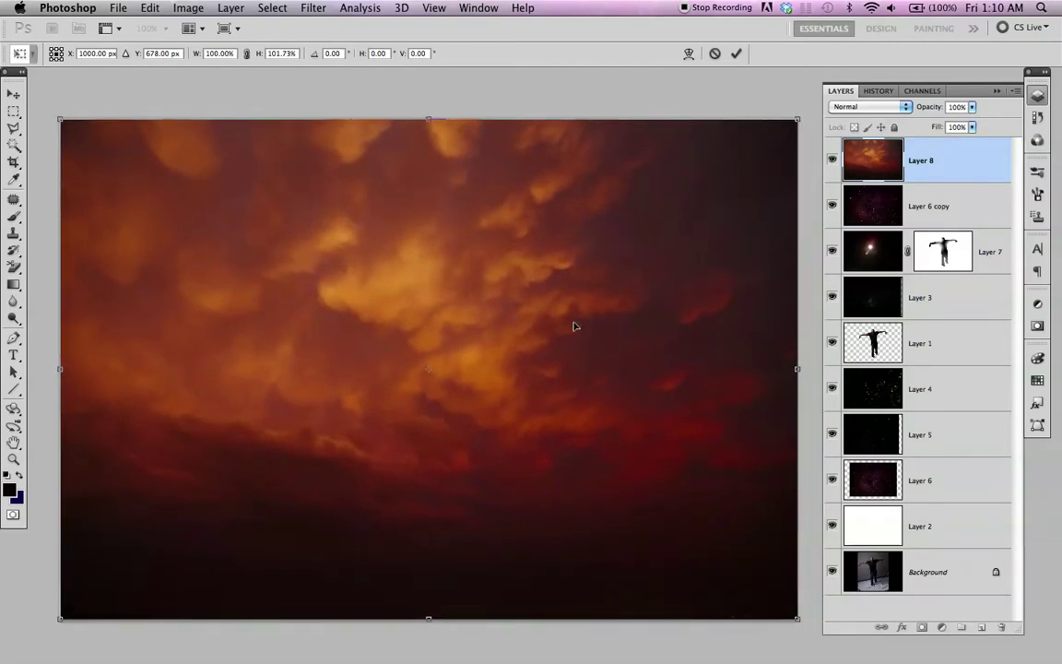
pyautogui.press('Return')
pyautogui.click(883, 297)
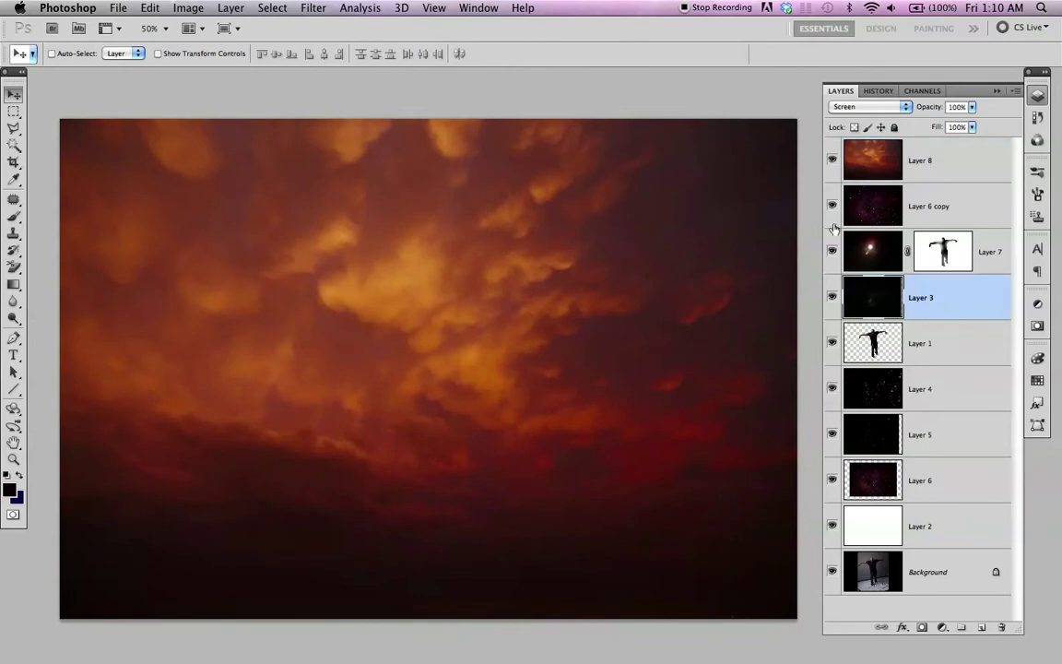
# Step: Hide cloud Layer 8 and widen Layers 3 and 5 to the canvas's right edge
pyautogui.click(832, 160)
pyautogui.press('super+t')
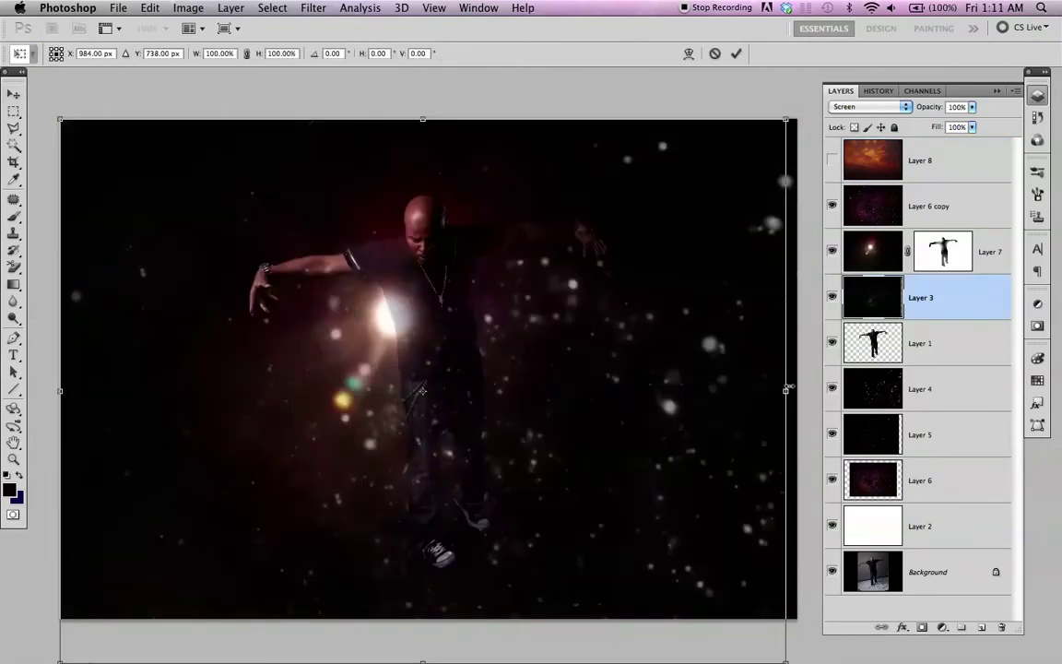
pyautogui.moveTo(786, 390); pyautogui.dragTo(798, 389)
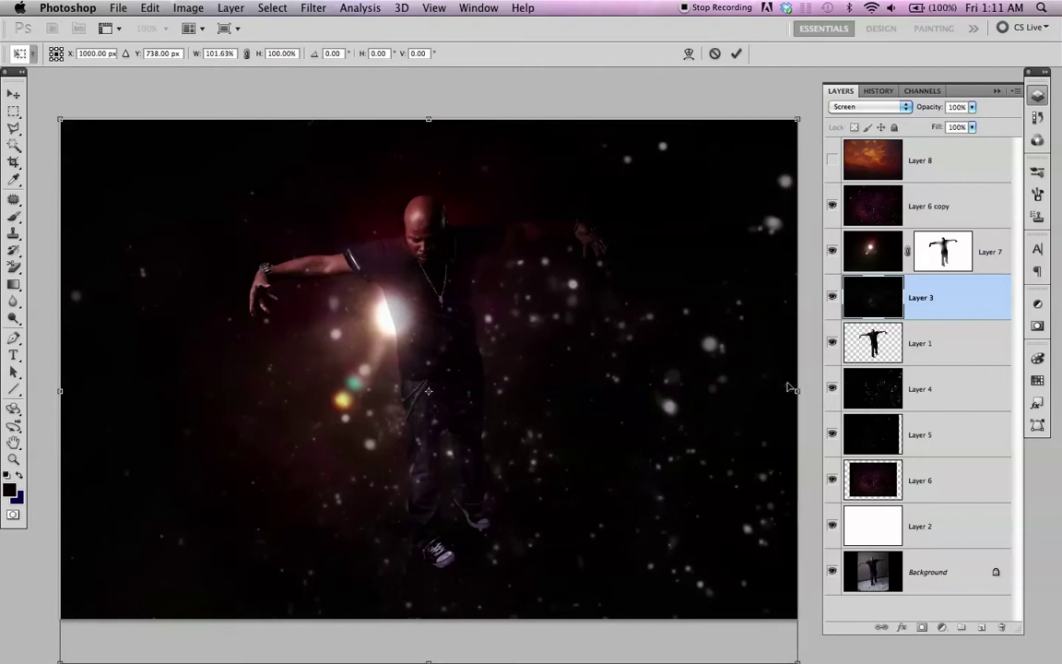
pyautogui.press('Return')
pyautogui.click(892, 437)
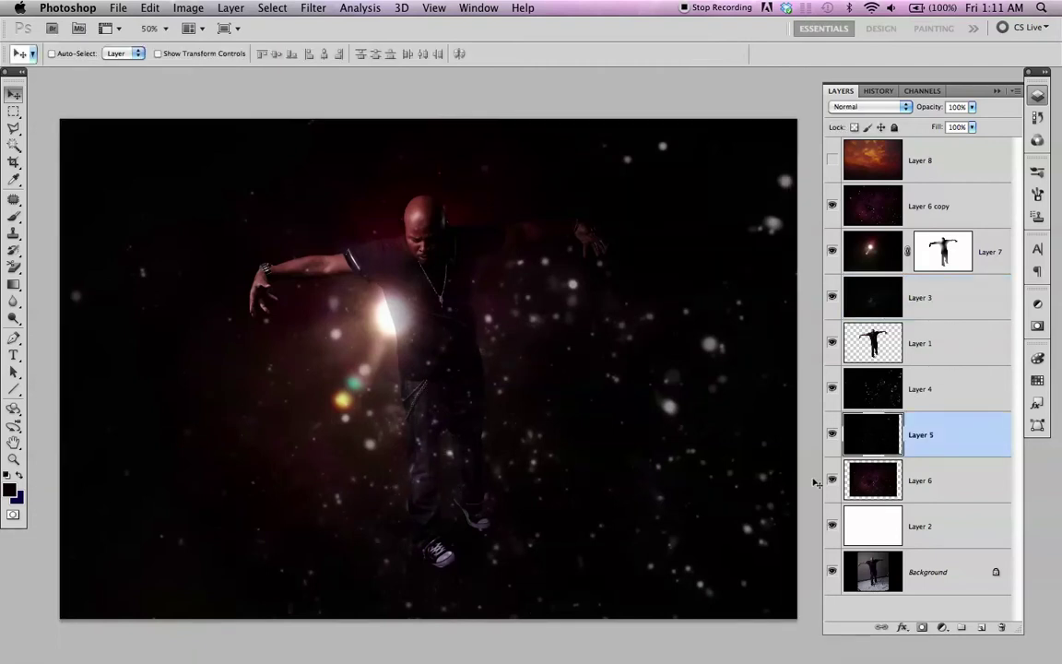
pyautogui.press('super+t')
pyautogui.moveTo(765, 381); pyautogui.dragTo(781, 376)
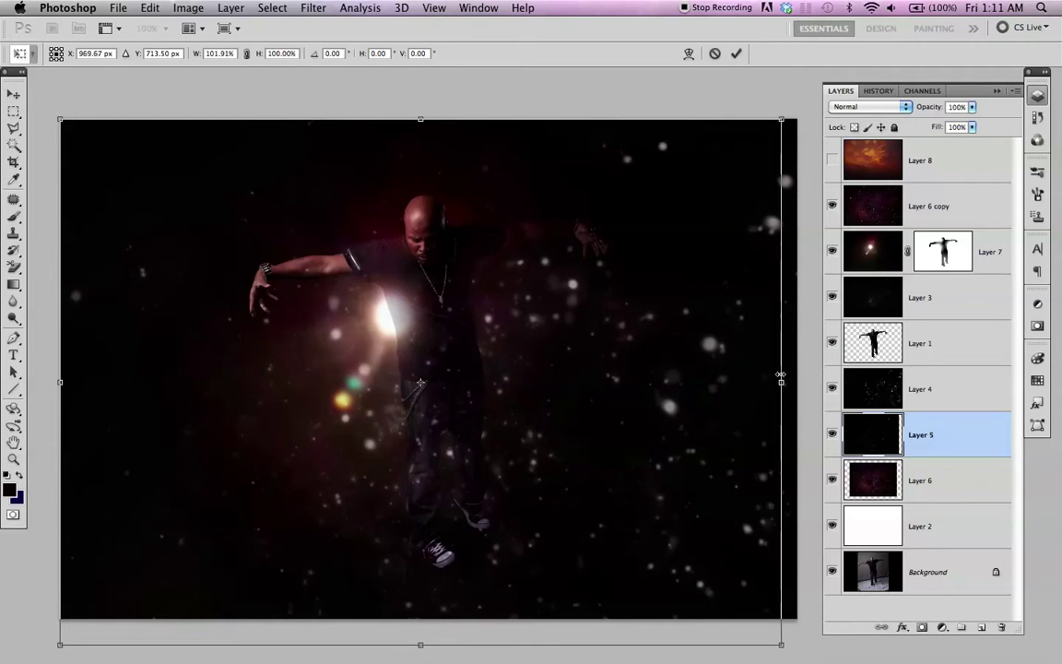
pyautogui.press('Return')
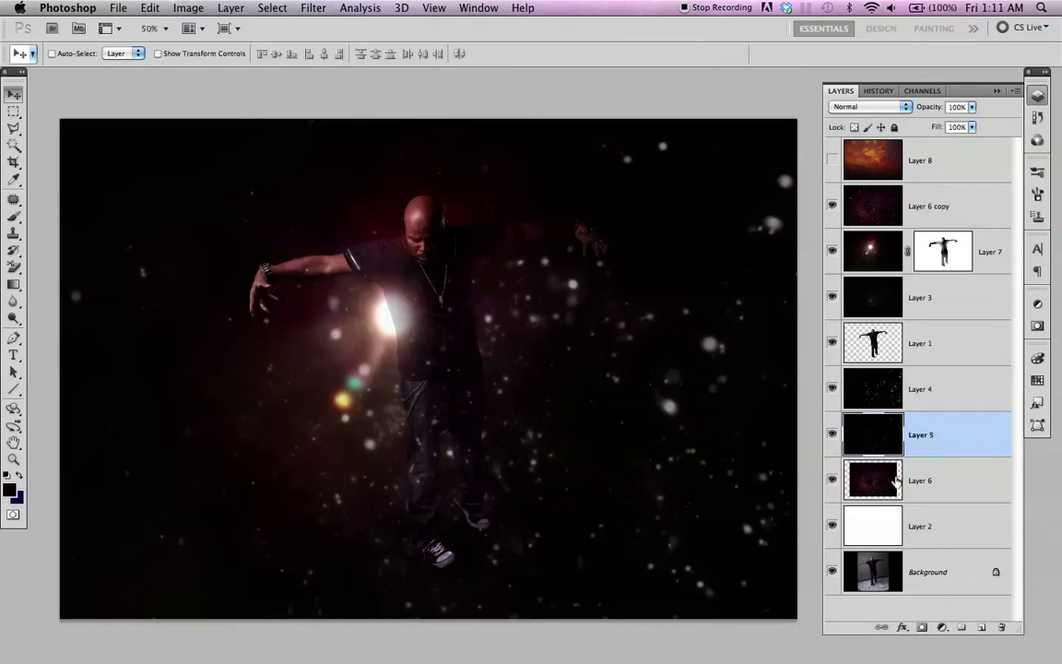
# Step: Scale Layer 6's nebula to about 123.7% width and 115% height to fill the canvas
pyautogui.click(893, 480)
pyautogui.press('super+t')
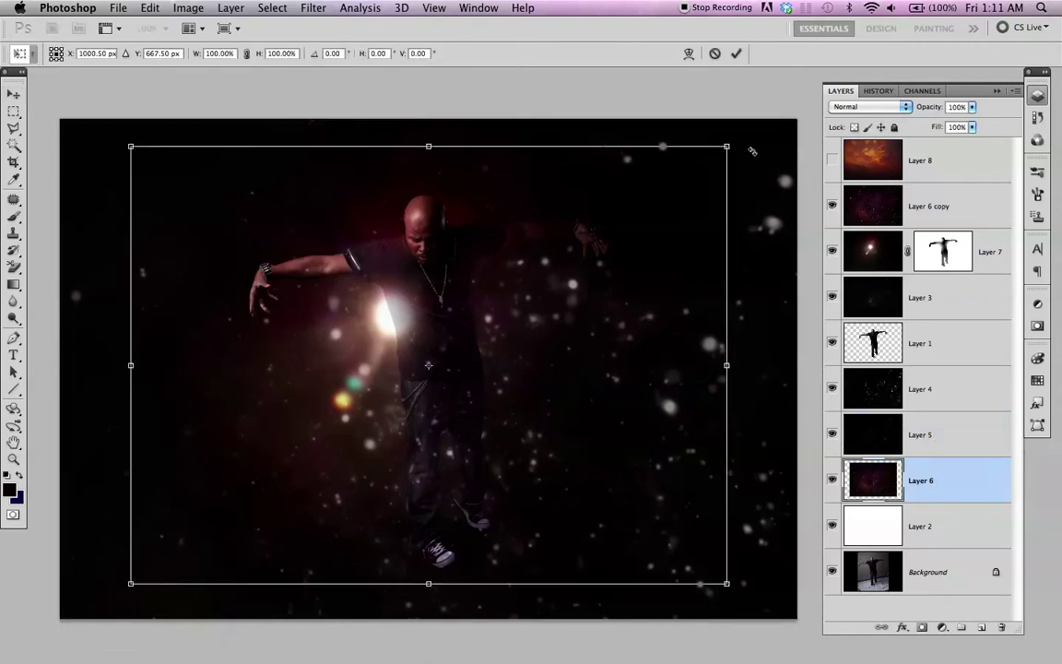
pyautogui.moveTo(727, 145); pyautogui.dragTo(769, 118)
pyautogui.moveTo(769, 365); pyautogui.dragTo(797, 365)
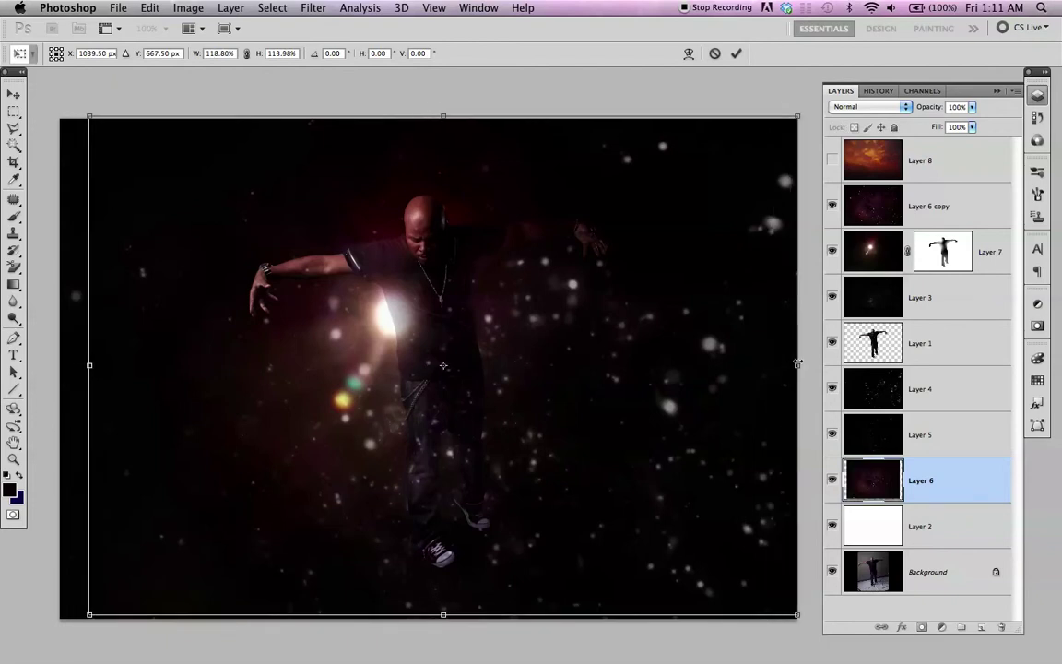
pyautogui.moveTo(90, 366); pyautogui.dragTo(60, 366)
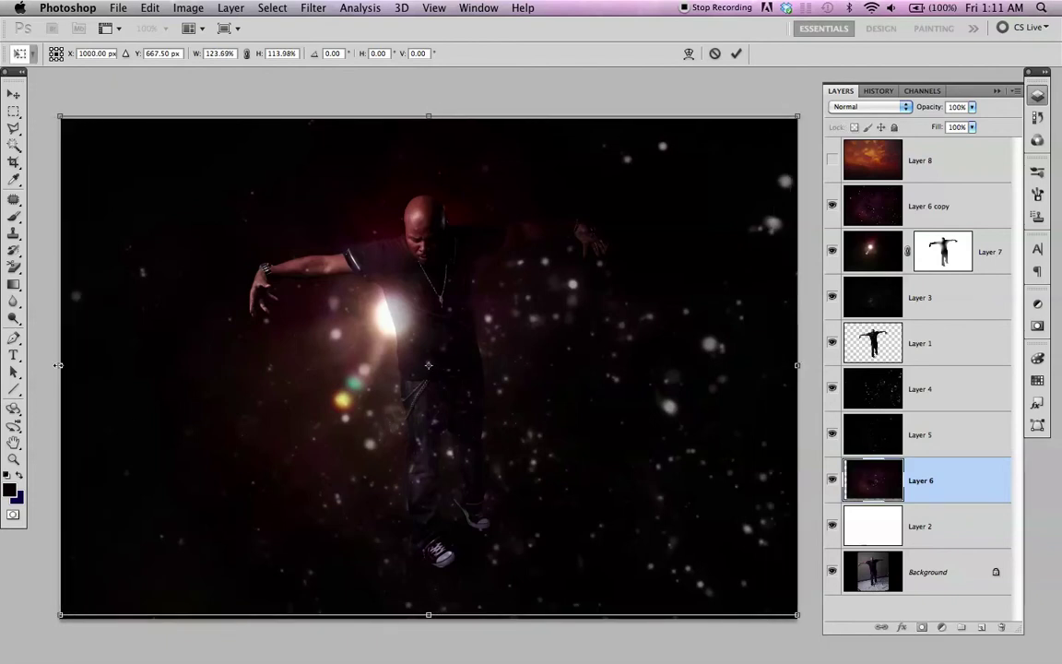
pyautogui.moveTo(430, 613); pyautogui.dragTo(431, 619)
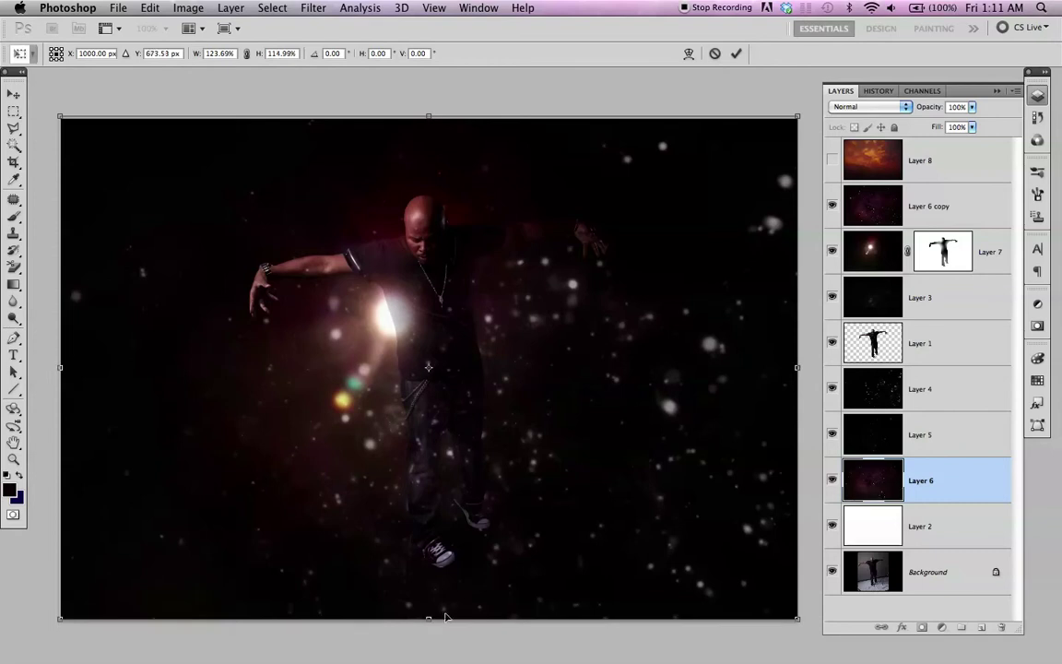
pyautogui.press('Return')
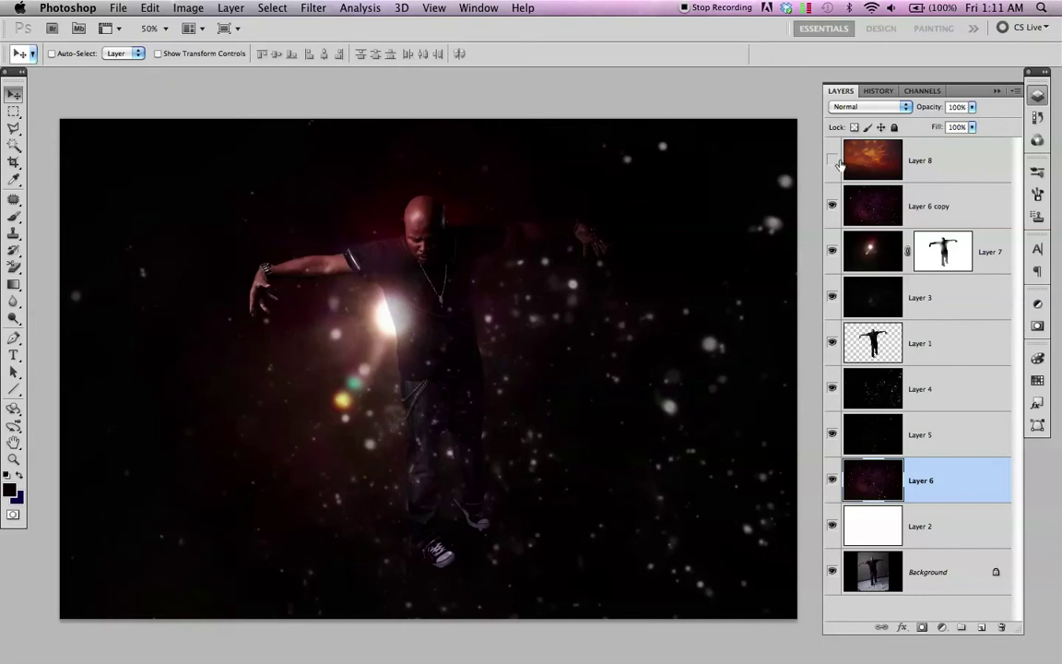
# Step: Show cloud Layer 8 and set its blend mode to Soft Light after trying Multiply and Overlay
pyautogui.click(854, 164)
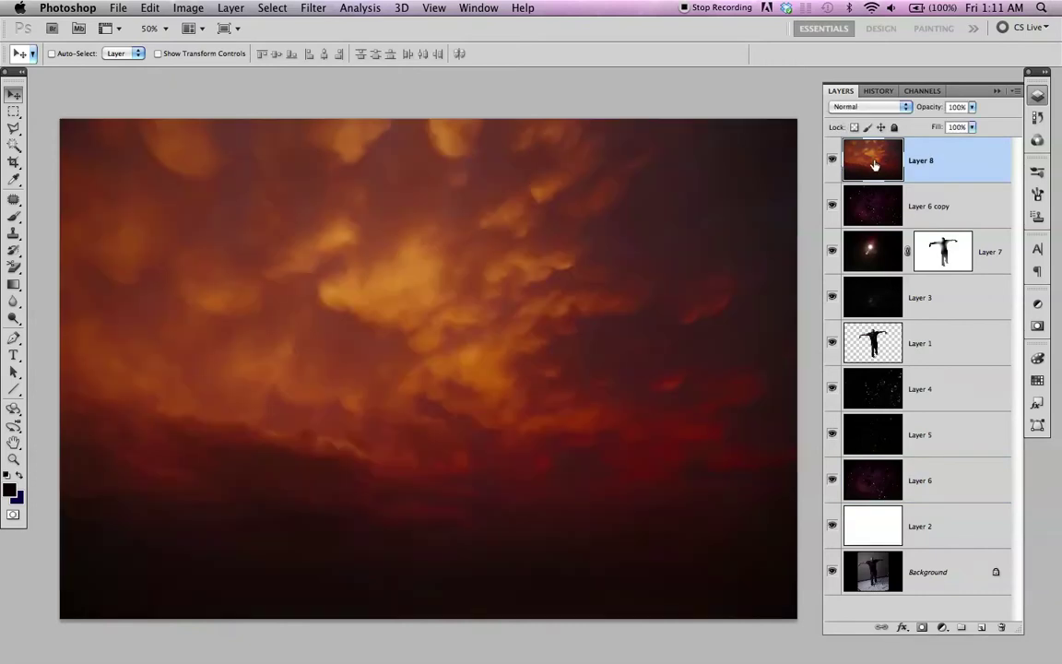
pyautogui.click(876, 107)
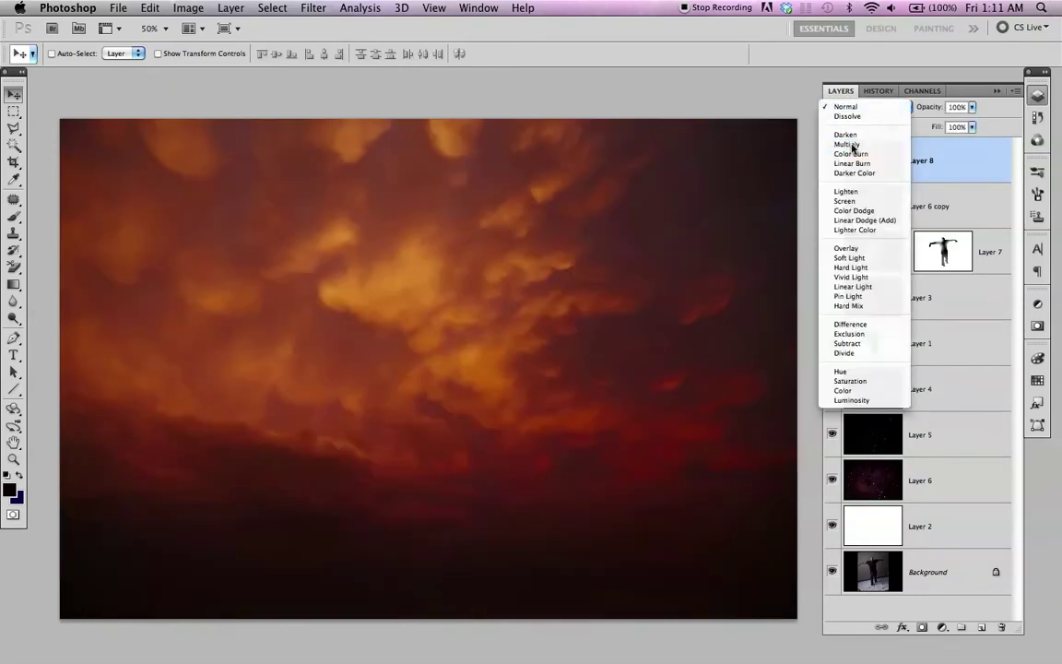
pyautogui.click(848, 142)
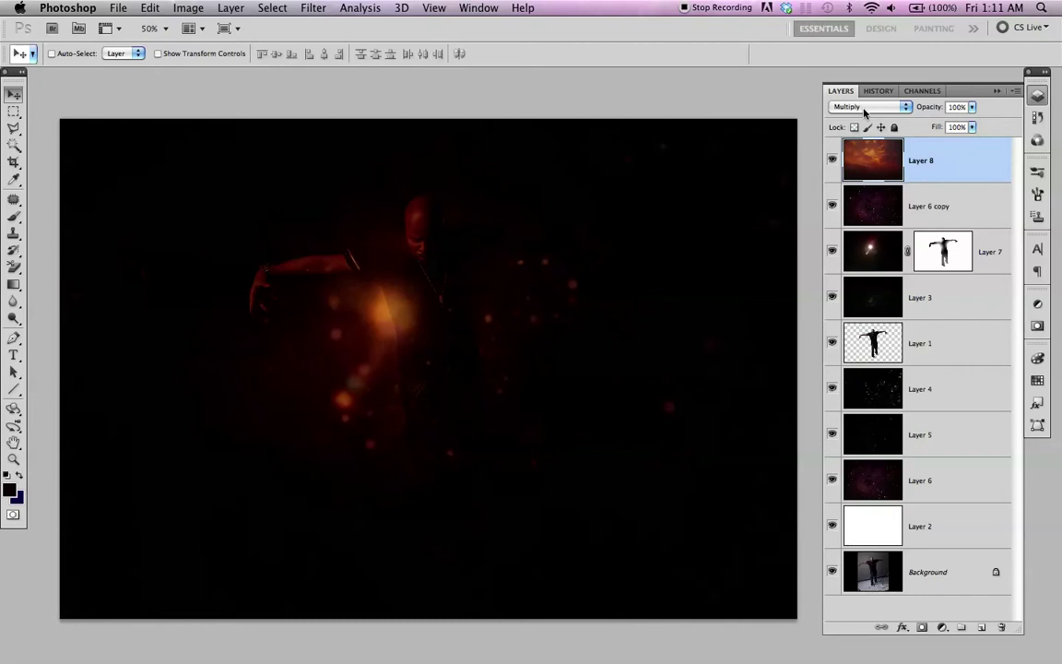
pyautogui.click(863, 109)
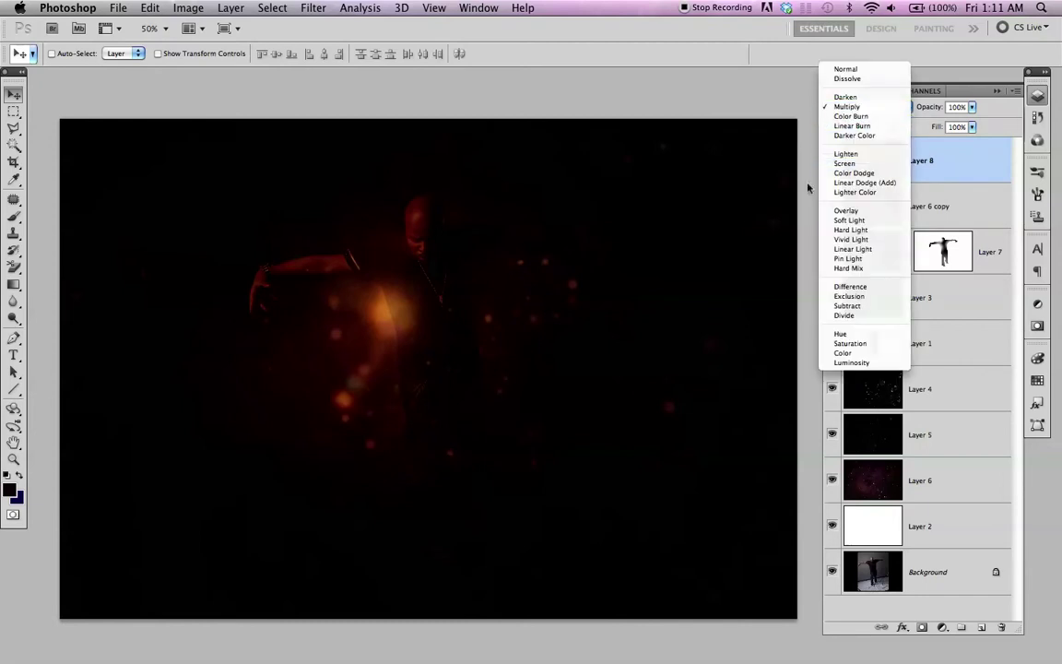
pyautogui.click(849, 221)
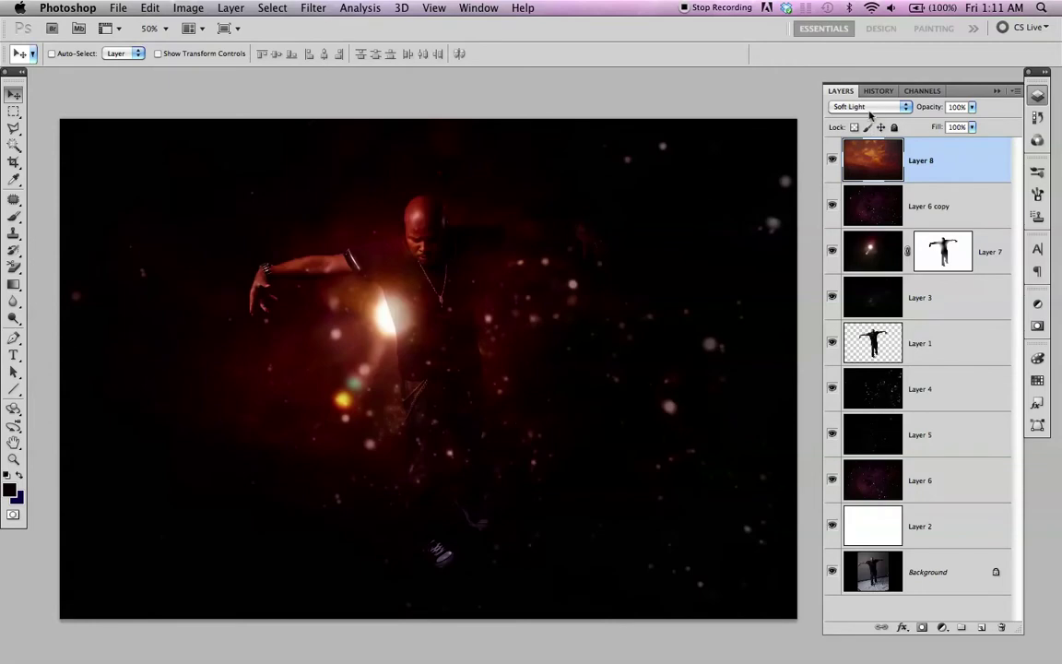
pyautogui.click(872, 107)
pyautogui.click(872, 97)
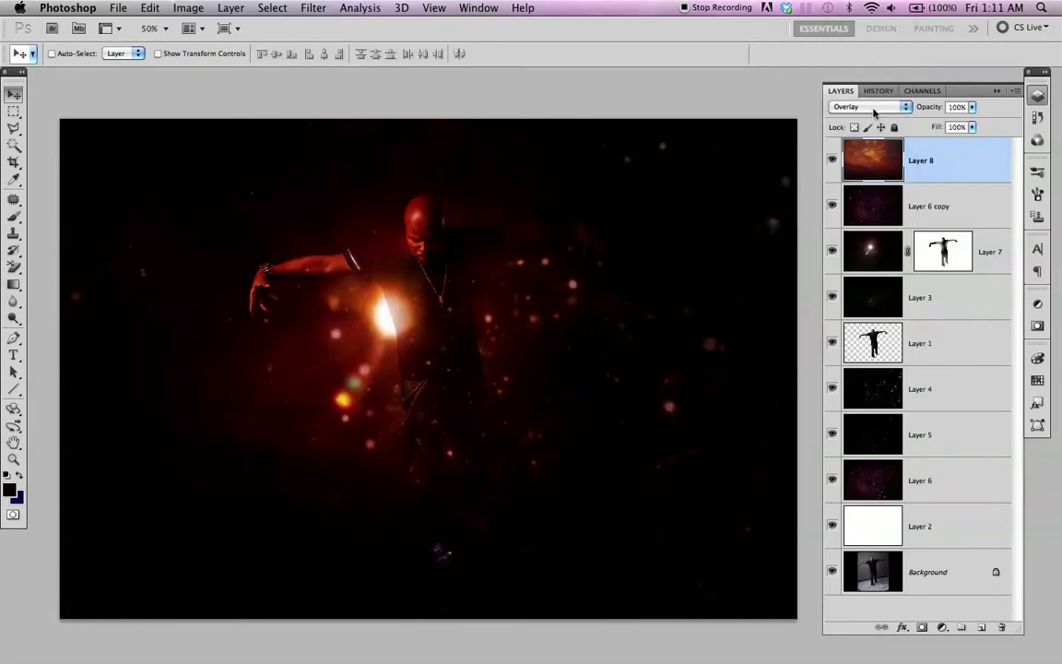
pyautogui.click(876, 107)
pyautogui.click(874, 108)
pyautogui.hotkey('alt', 'shift', 'f')
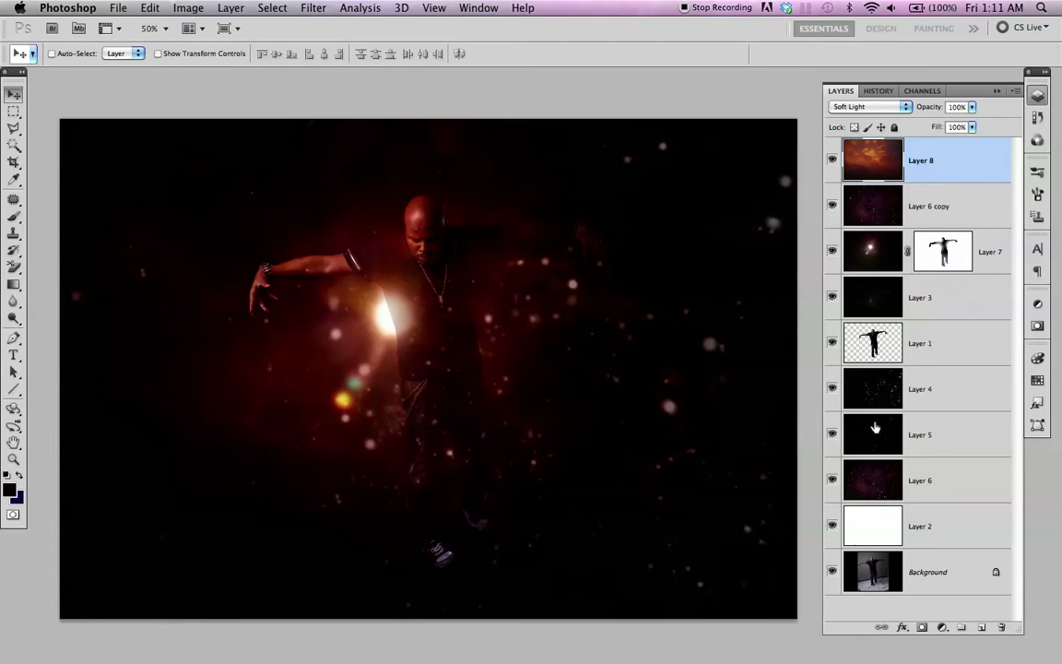
# Step: Toggle Layer 4's particles and Layer 6 copy off and on to compare
pyautogui.click(832, 388)
pyautogui.click(833, 390)
pyautogui.click(833, 396)
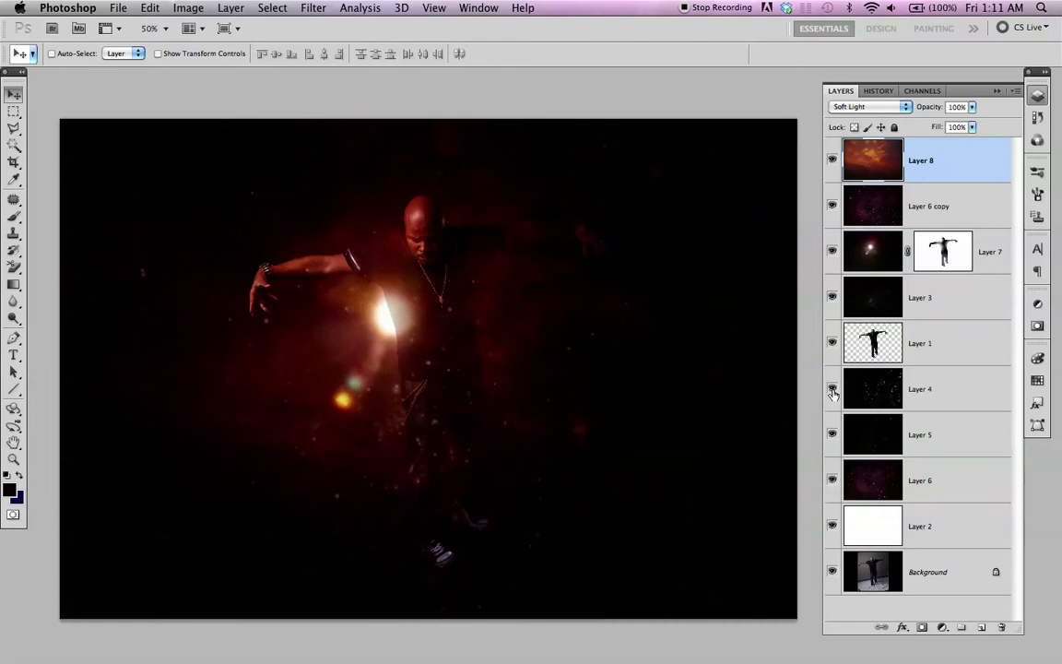
pyautogui.click(832, 397)
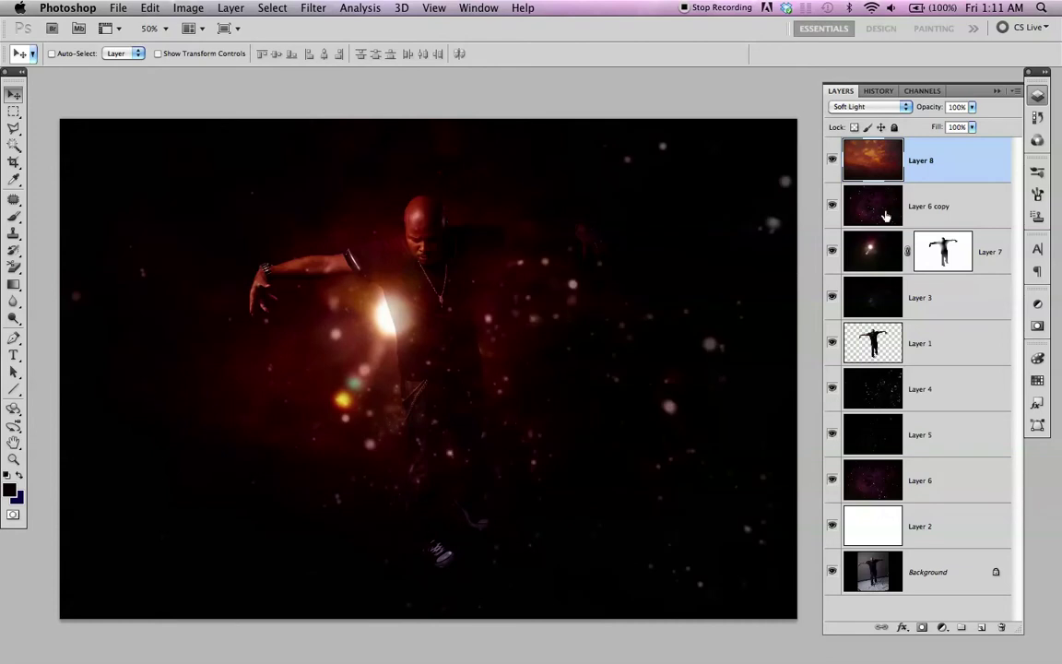
pyautogui.click(833, 207)
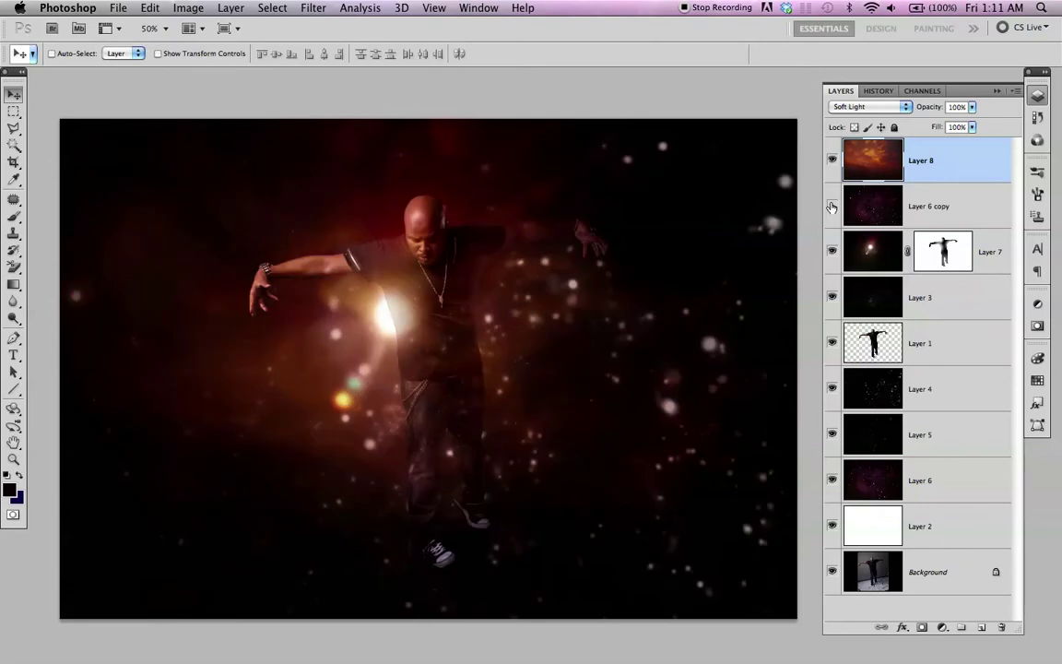
pyautogui.click(833, 207)
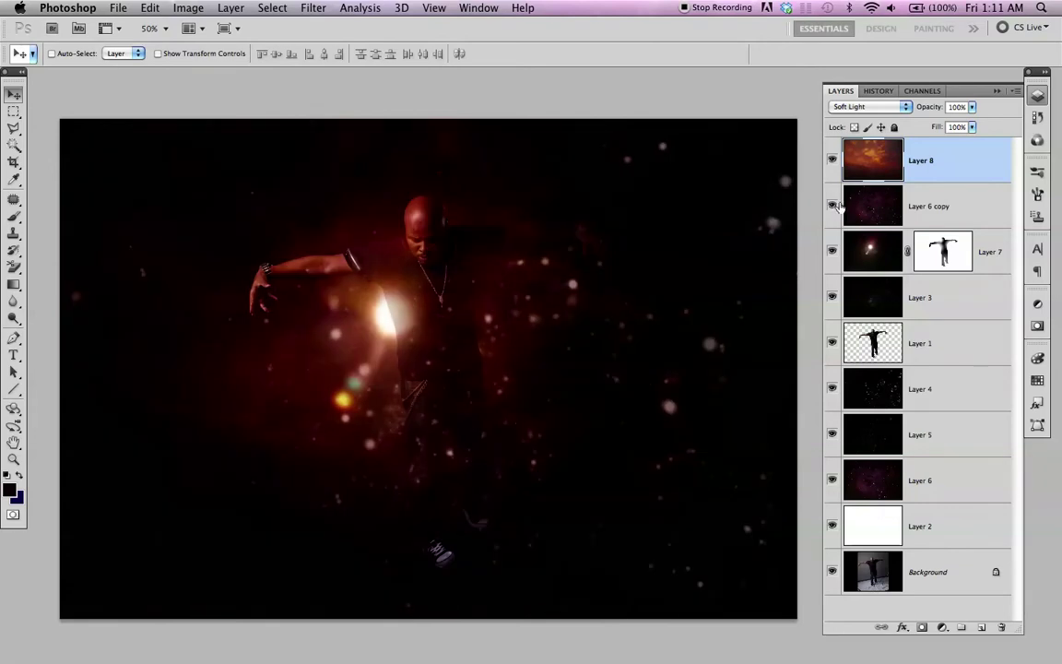
# Step: Lower Layer 6 copy's opacity to 80%, then reselect Layer 8
pyautogui.click(920, 205)
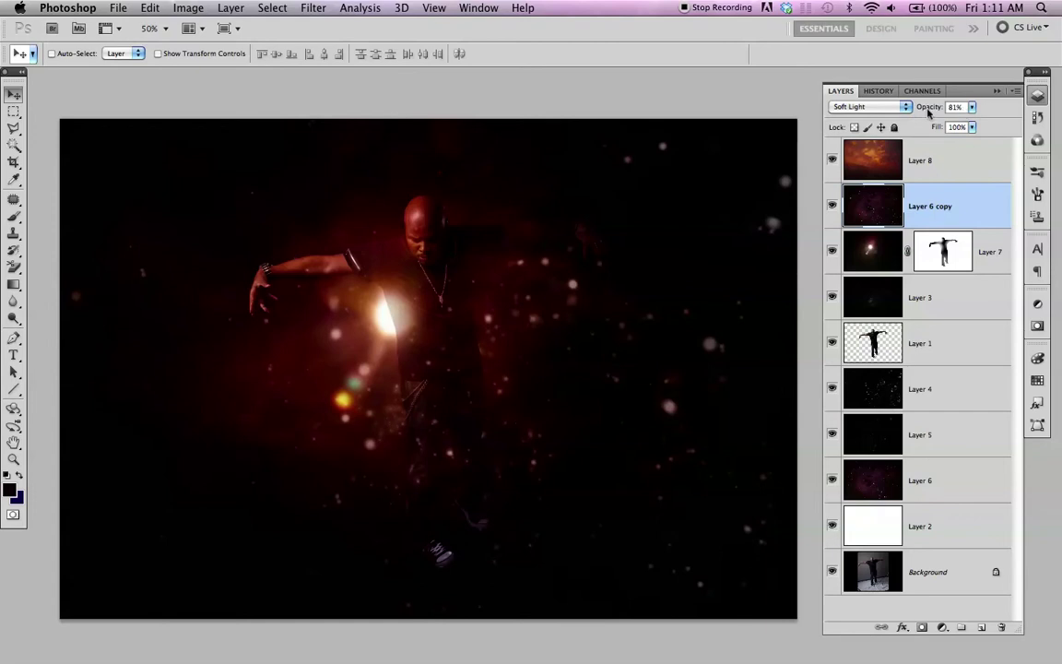
pyautogui.click(956, 107)
pyautogui.press('Return')
pyautogui.press('0')
pyautogui.press('8')
pyautogui.click(941, 157)
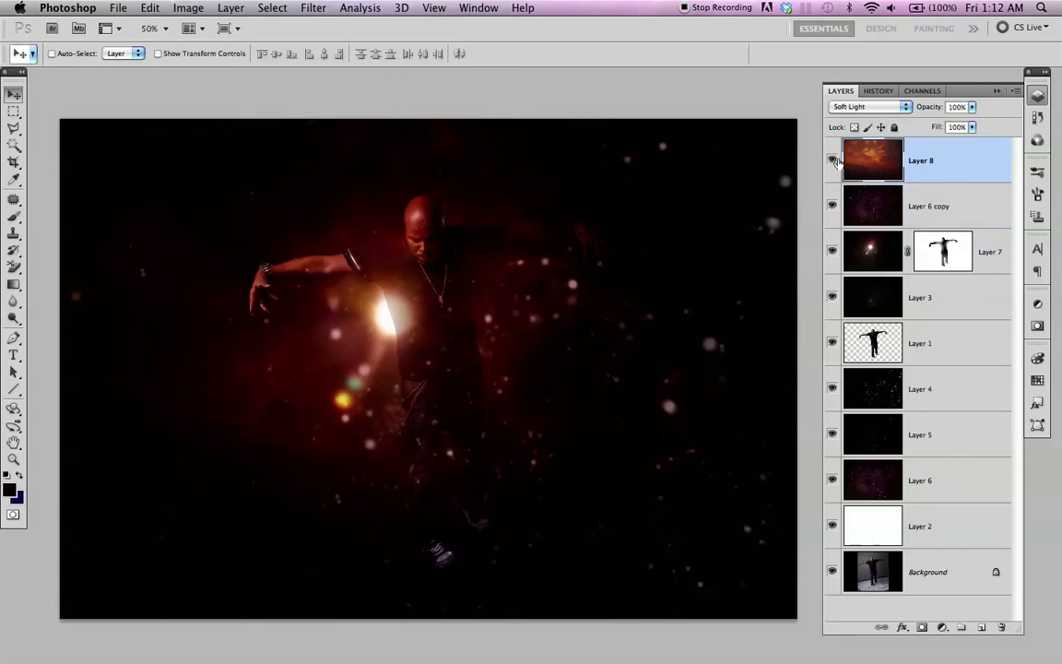
# Step: Move Layer 7's lens flare so its glow sits just left of the man's chest
pyautogui.click(833, 160)
pyautogui.click(833, 161)
pyautogui.click(872, 258)
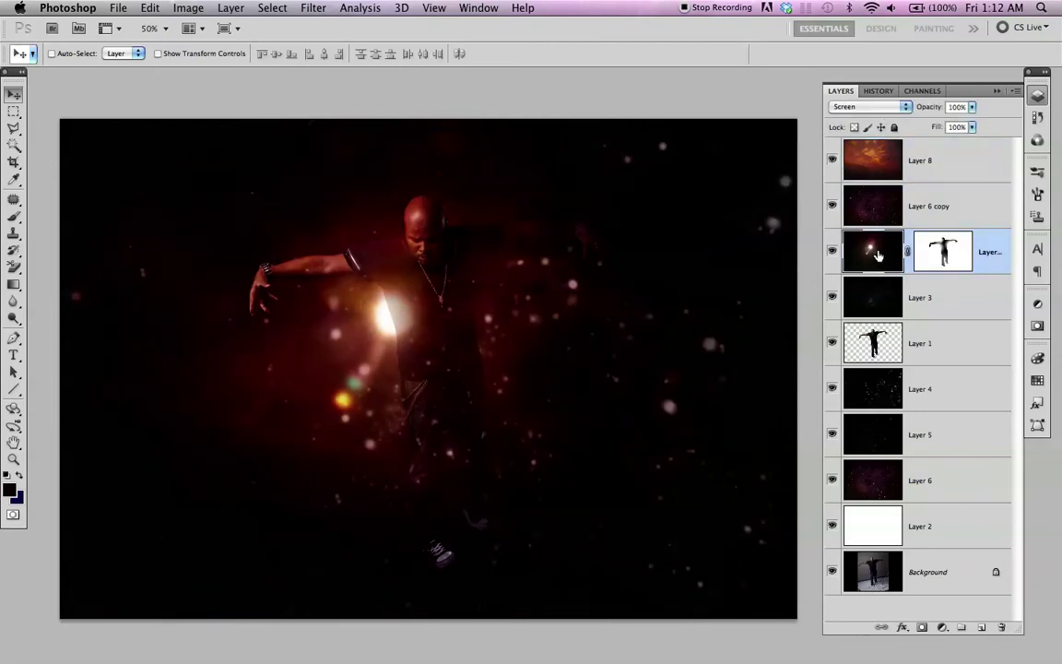
pyautogui.click(834, 253)
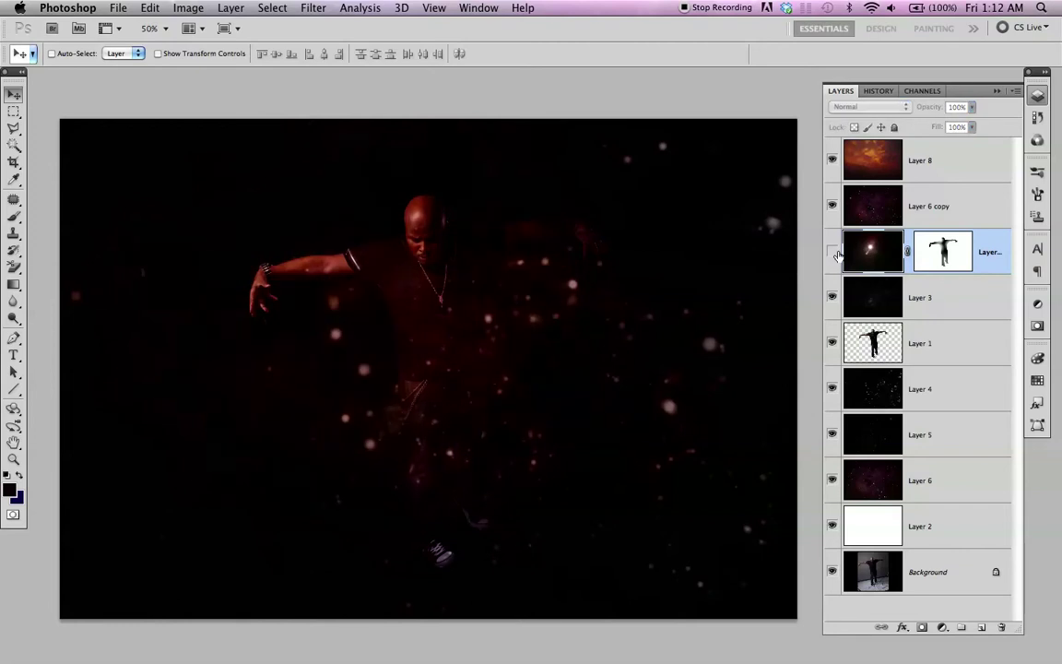
pyautogui.click(834, 253)
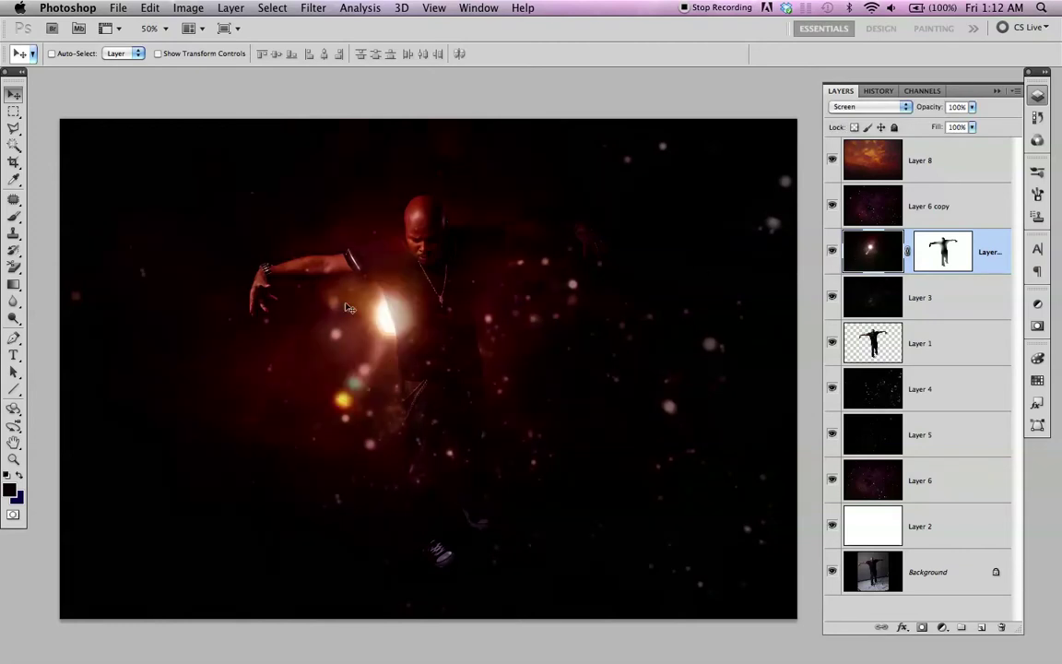
pyautogui.moveTo(426, 317); pyautogui.dragTo(449, 297)
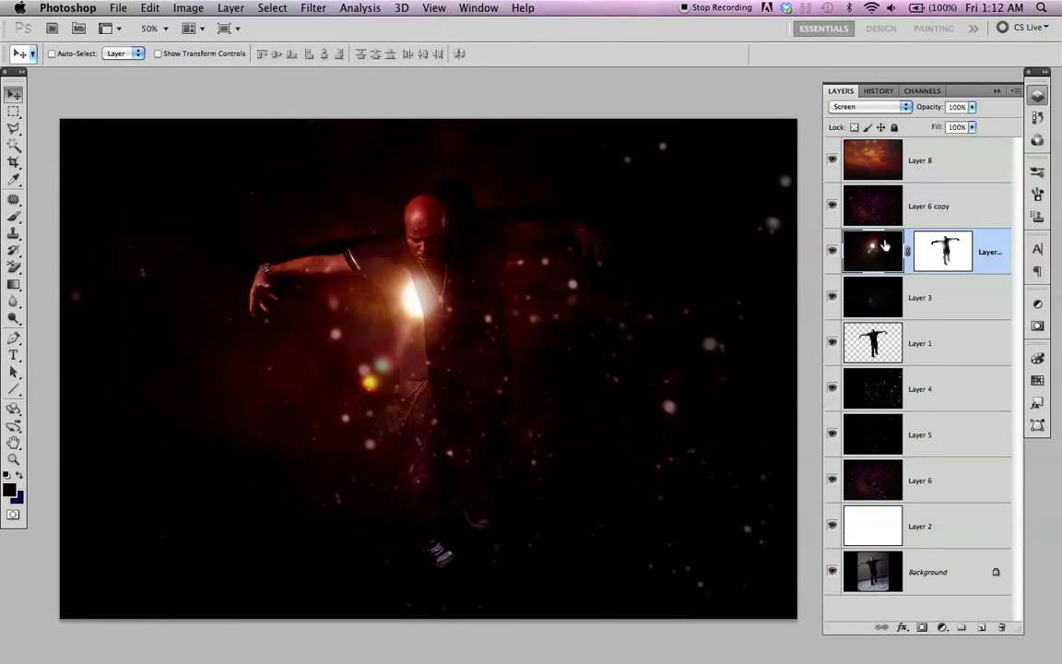
pyautogui.moveTo(501, 204); pyautogui.dragTo(476, 223)
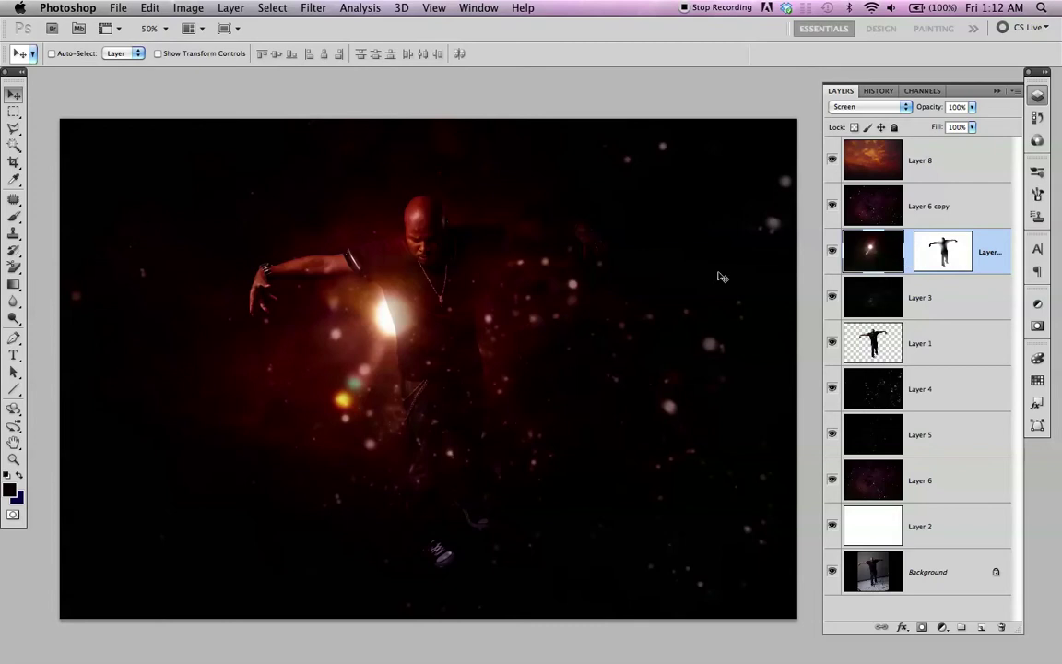
pyautogui.moveTo(406, 268); pyautogui.dragTo(438, 250)
pyautogui.moveTo(473, 292); pyautogui.dragTo(427, 307)
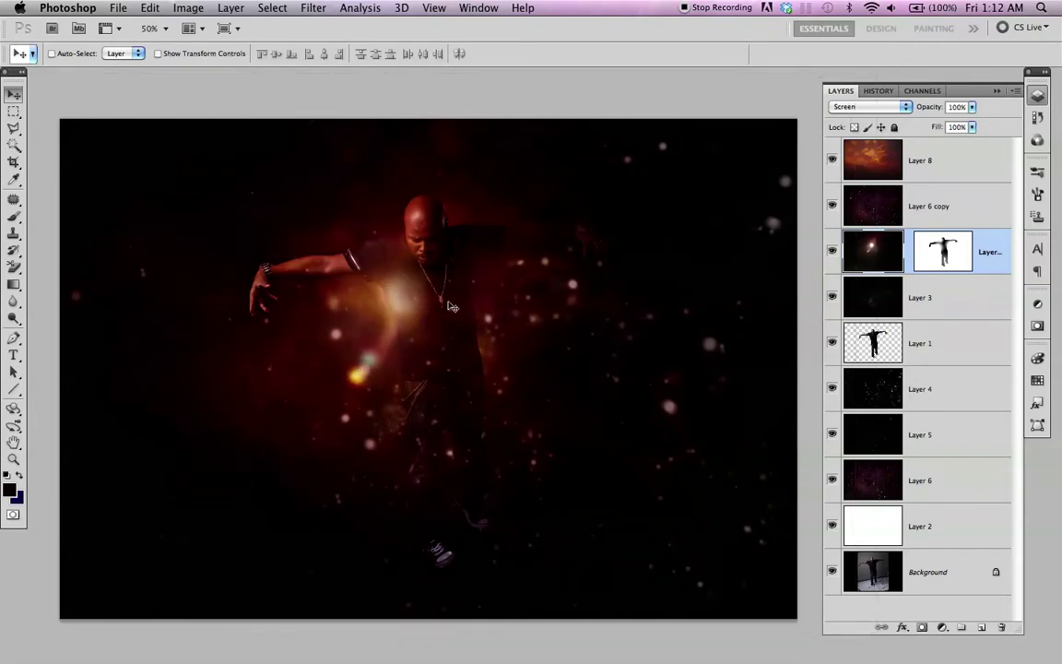
# Step: Link Layer 7's mask to the layer and toggle Layers 7, 3, figure and 5 to check
pyautogui.click(909, 255)
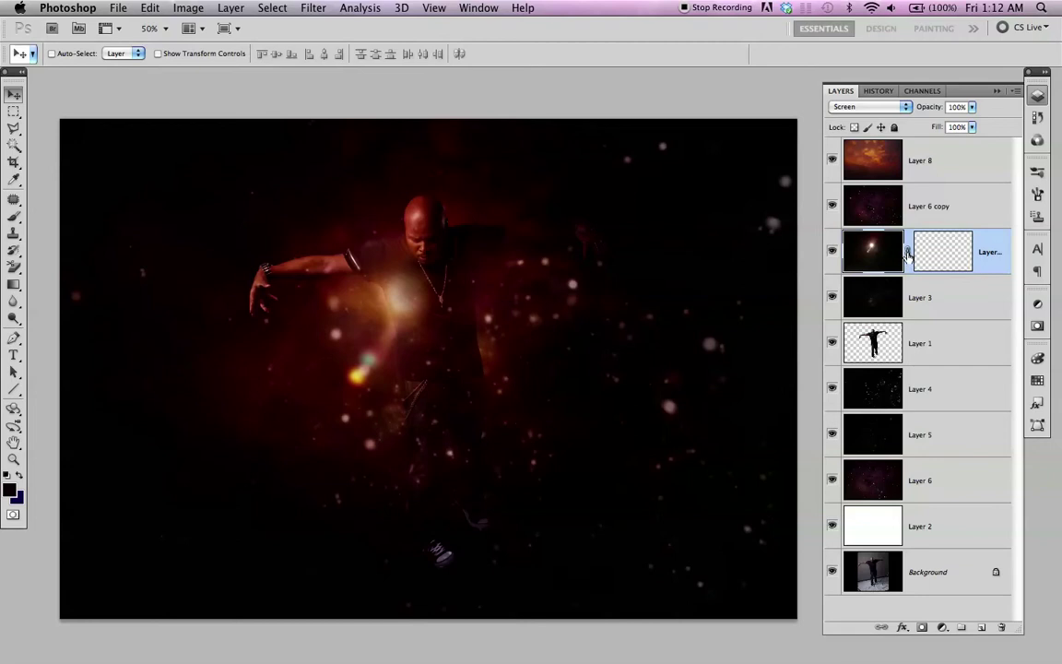
pyautogui.click(831, 250)
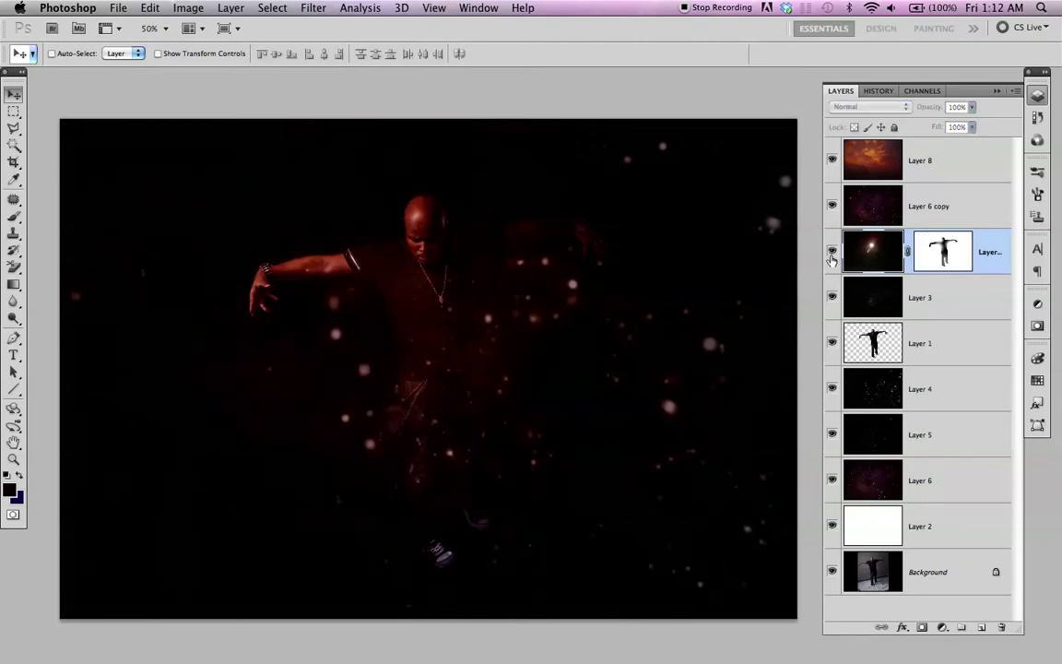
pyautogui.click(832, 250)
pyautogui.click(832, 297)
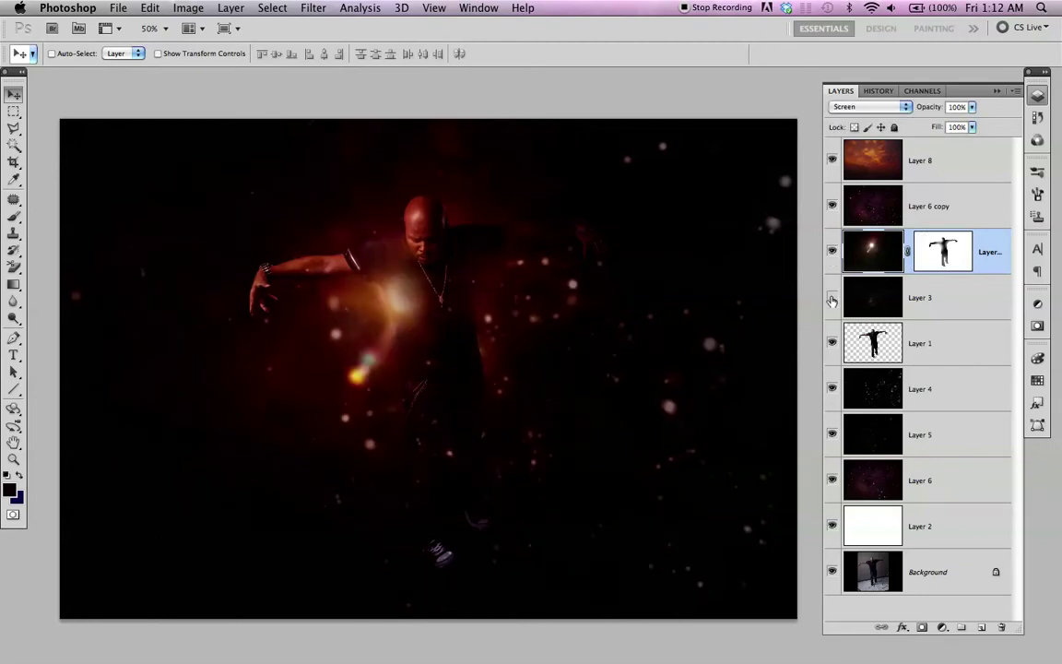
pyautogui.click(832, 297)
pyautogui.click(831, 343)
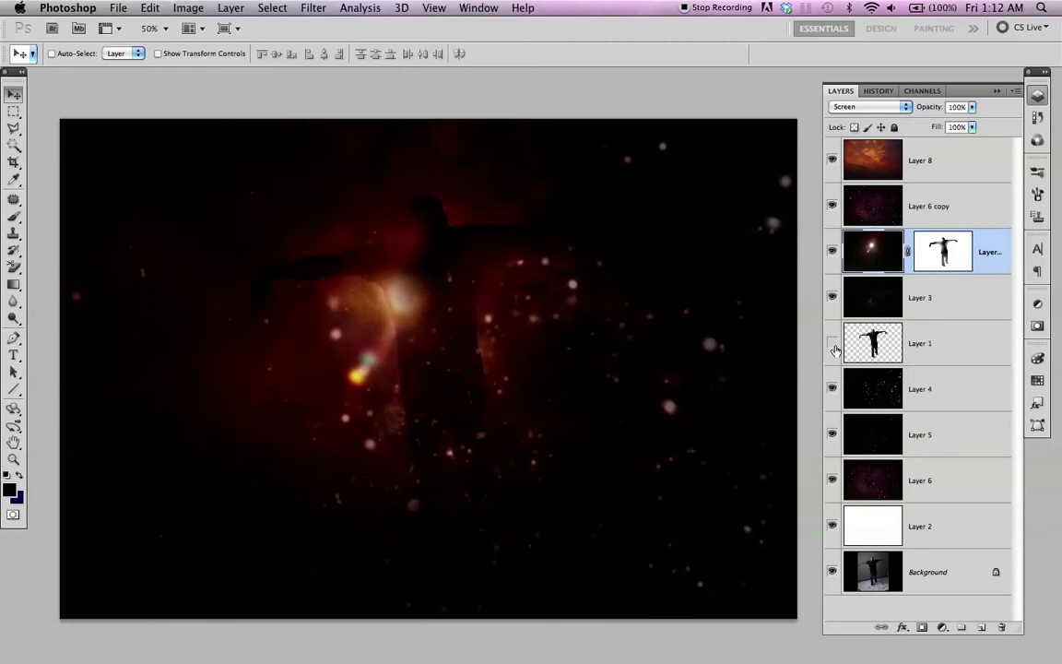
pyautogui.click(832, 343)
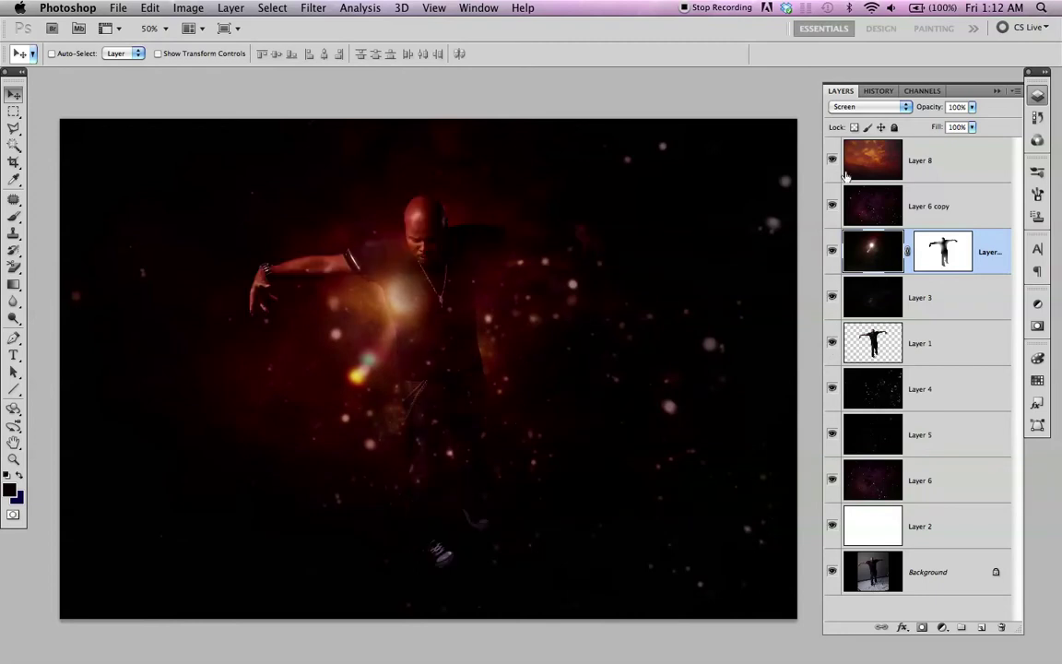
pyautogui.click(832, 343)
pyautogui.click(832, 343)
pyautogui.click(863, 169)
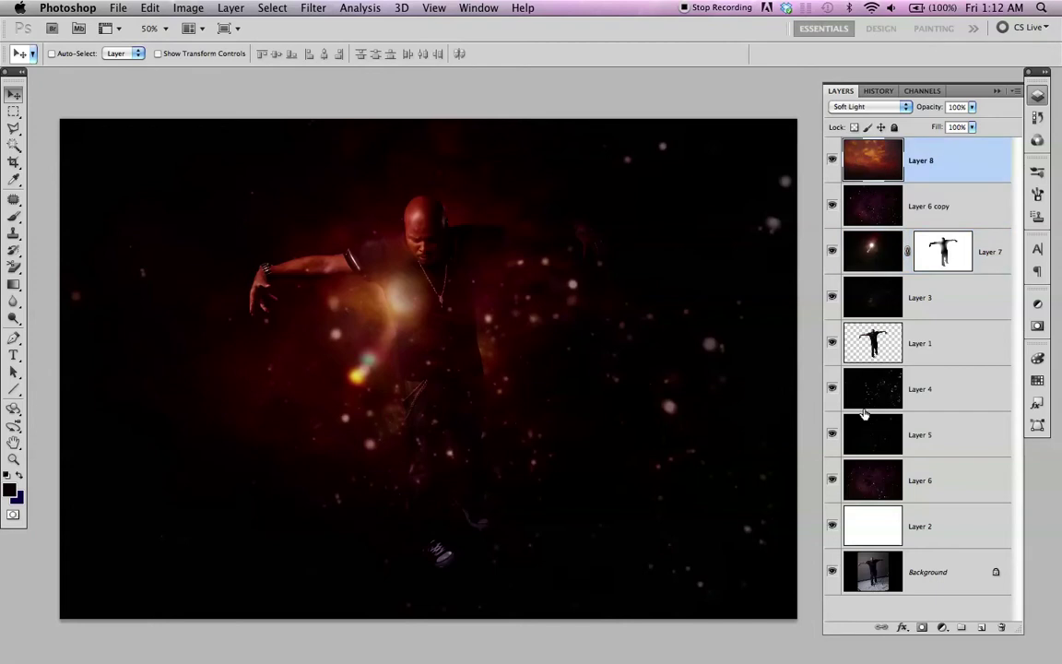
pyautogui.click(831, 435)
pyautogui.click(832, 435)
pyautogui.click(833, 436)
# Step: Group Layers 8 through 2 into Group 1, compare it on and off, then expand it to Layer 8
pyautogui.keyDown('shift'); pyautogui.click(959, 531); pyautogui.keyUp('shift')
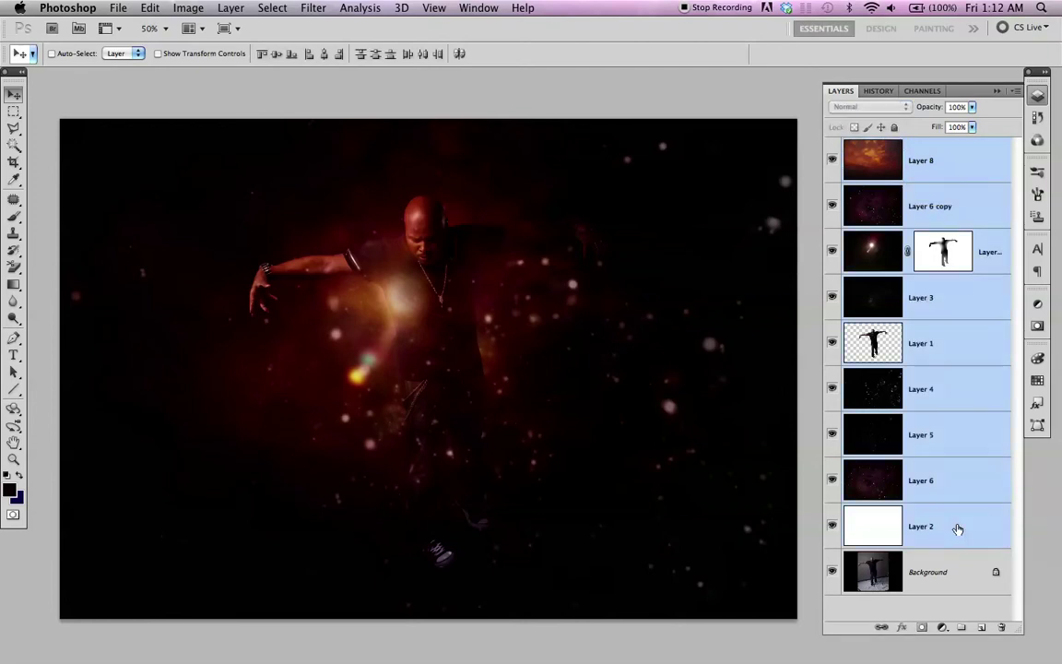
pyautogui.press('super+g')
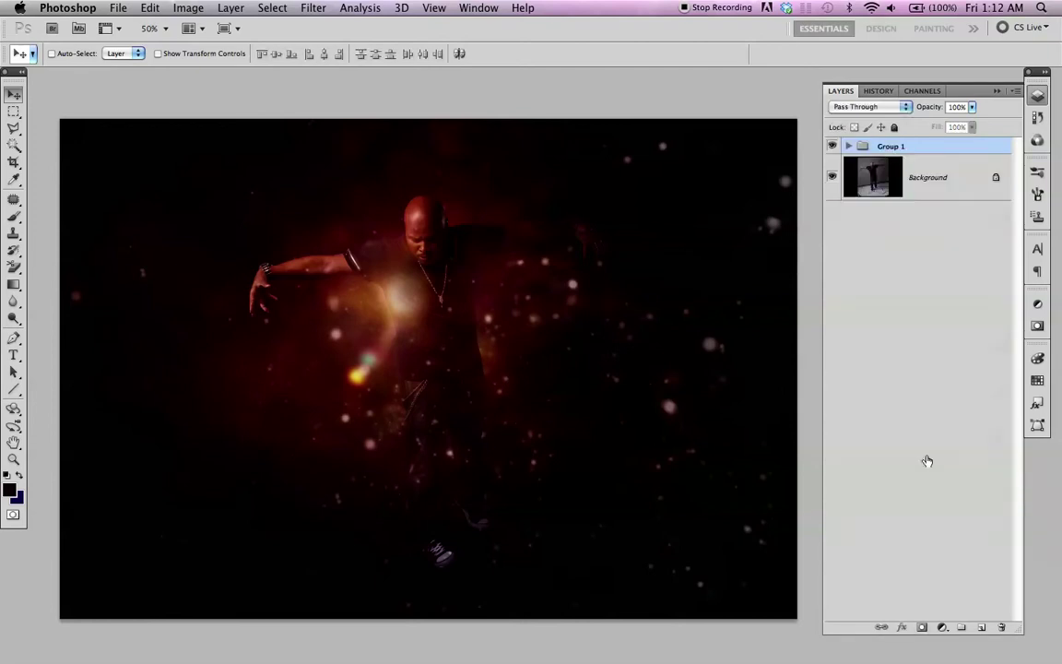
pyautogui.click(832, 146)
pyautogui.click(834, 147)
pyautogui.click(833, 148)
pyautogui.click(833, 147)
pyautogui.click(848, 147)
pyautogui.click(913, 175)
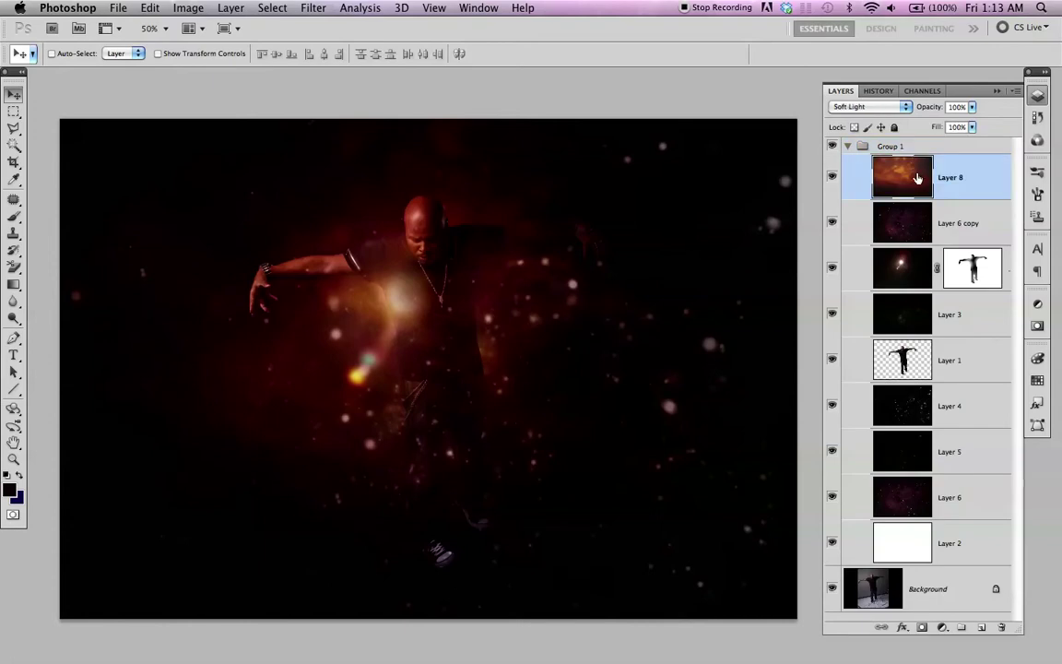
# Step: Add a layer mask to Layer 8 and pick a soft 300 px brush
pyautogui.click(922, 628)
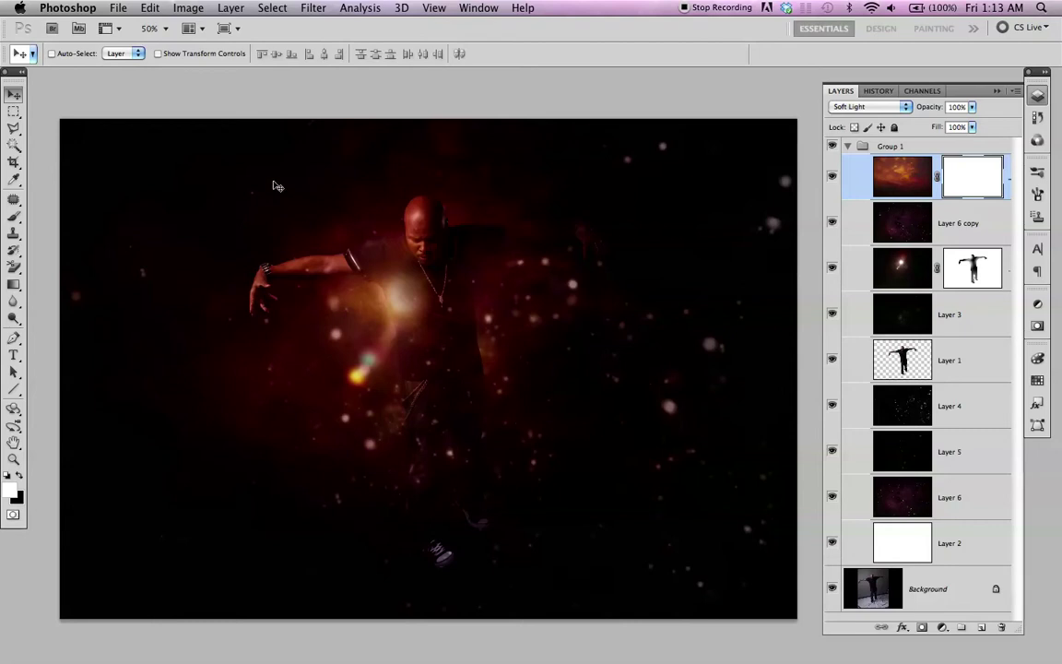
pyautogui.press('x')
pyautogui.press('b')
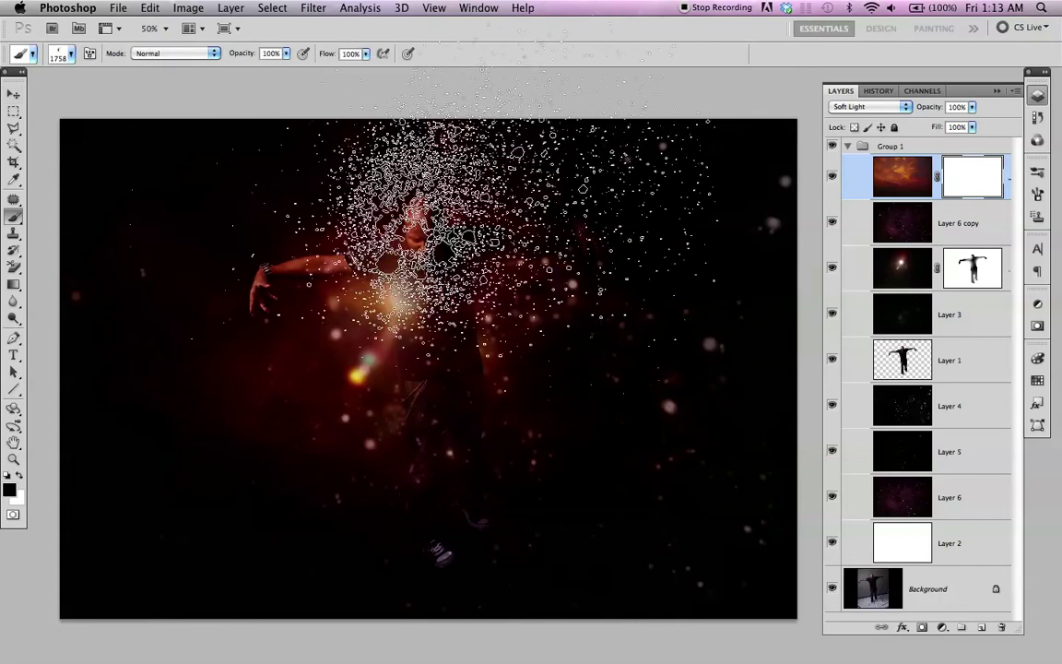
pyautogui.press('x')
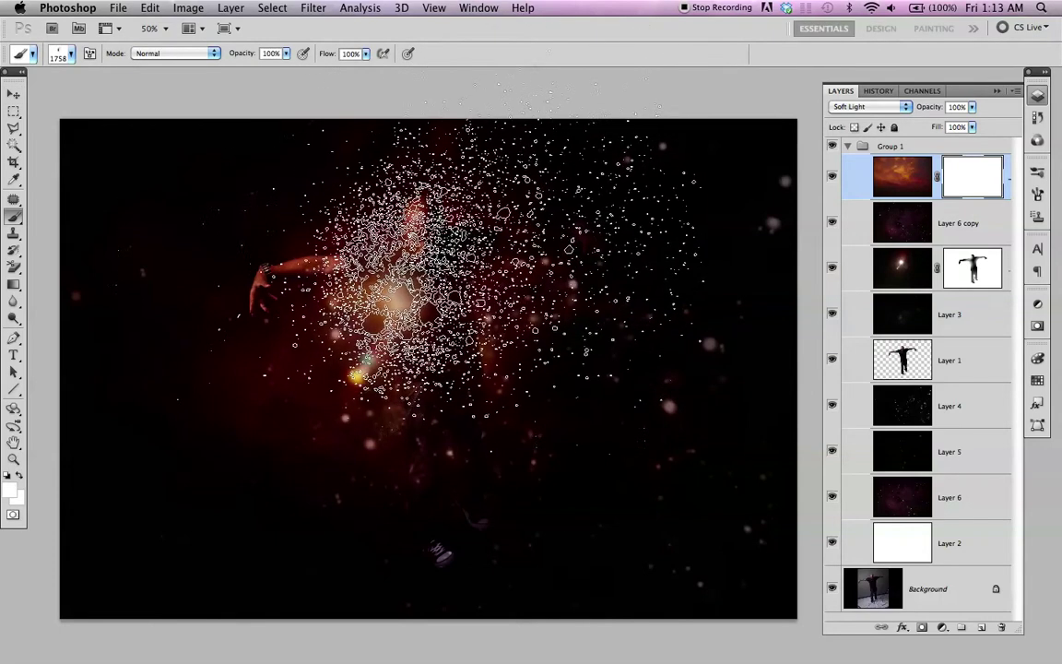
pyautogui.rightClick(378, 264)
pyautogui.click(647, 376)
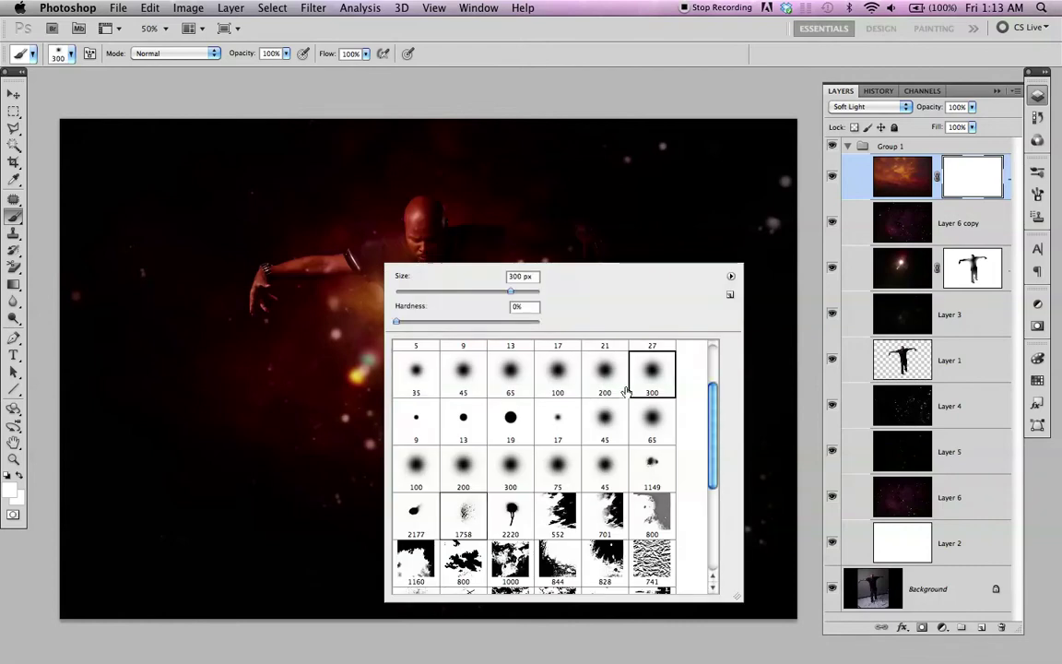
pyautogui.press('Return')
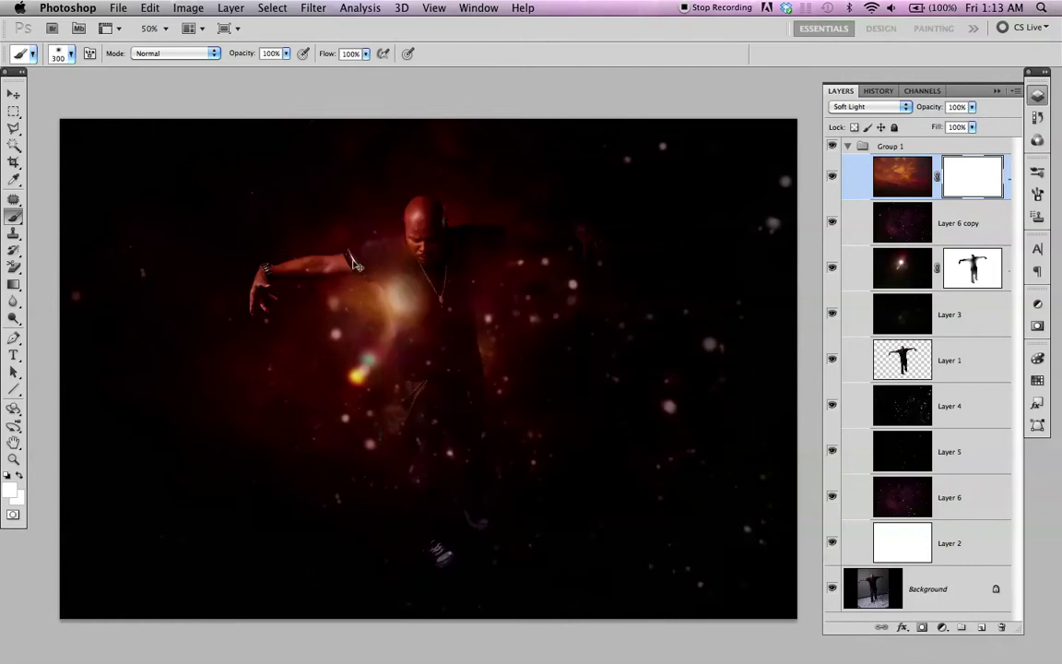
# Step: Paint black with a 175 px brush over the man's head on the mask, then compare at 100%
pyautogui.press('super+equal')
pyautogui.moveTo(370, 276)
pyautogui.mouseDown()
pyautogui.moveTo(496, 355)
pyautogui.moveTo(485, 340)
pyautogui.mouseUp()
pyautogui.press('[')
pyautogui.press('[')
pyautogui.press('[')
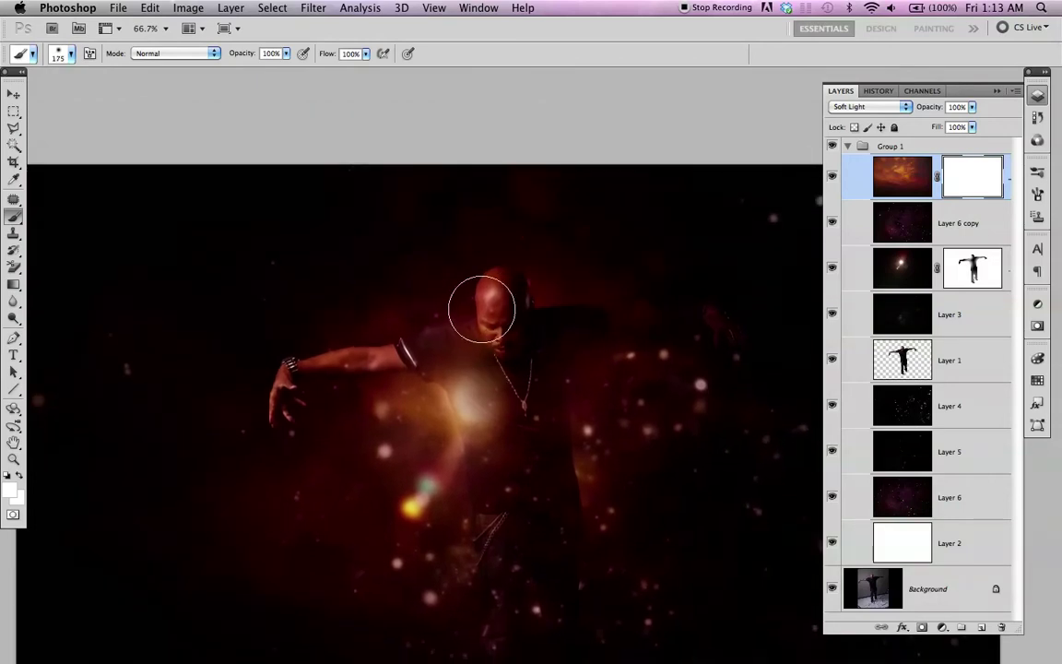
pyautogui.press('x')
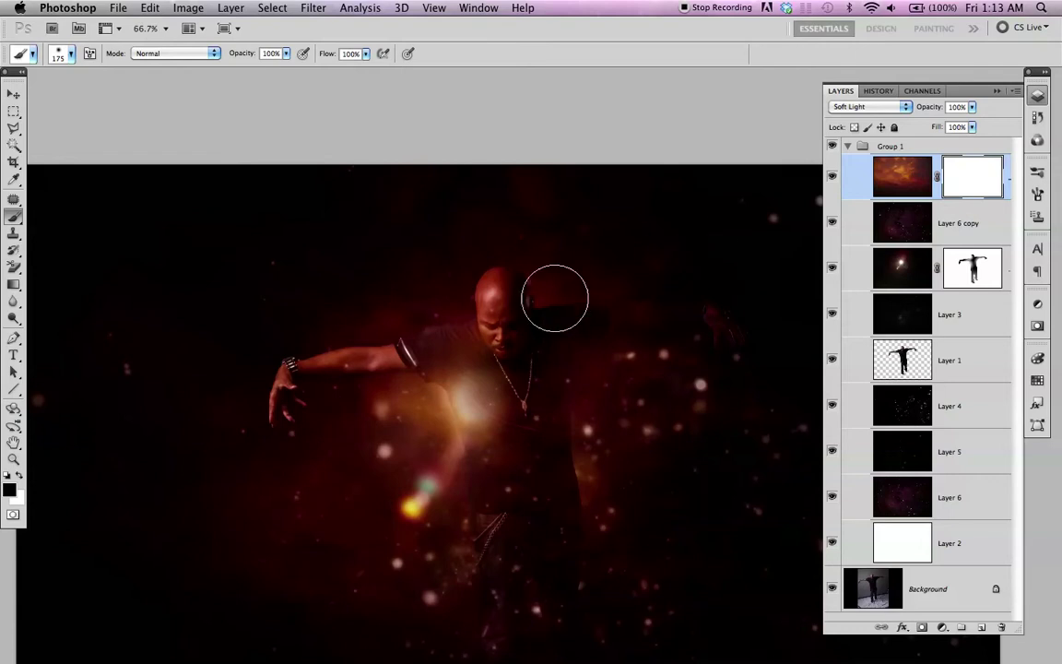
pyautogui.moveTo(554, 297)
pyautogui.mouseDown()
pyautogui.moveTo(473, 306)
pyautogui.moveTo(473, 326)
pyautogui.moveTo(469, 313)
pyautogui.moveTo(485, 330)
pyautogui.moveTo(485, 302)
pyautogui.moveTo(494, 333)
pyautogui.mouseUp()
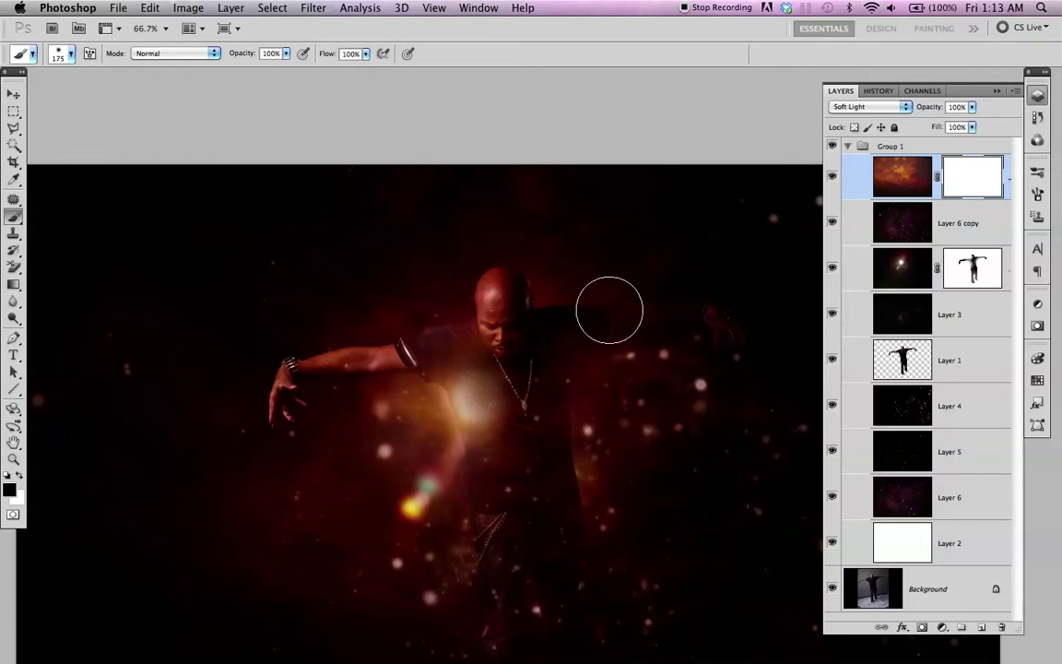
pyautogui.press('super+equal')
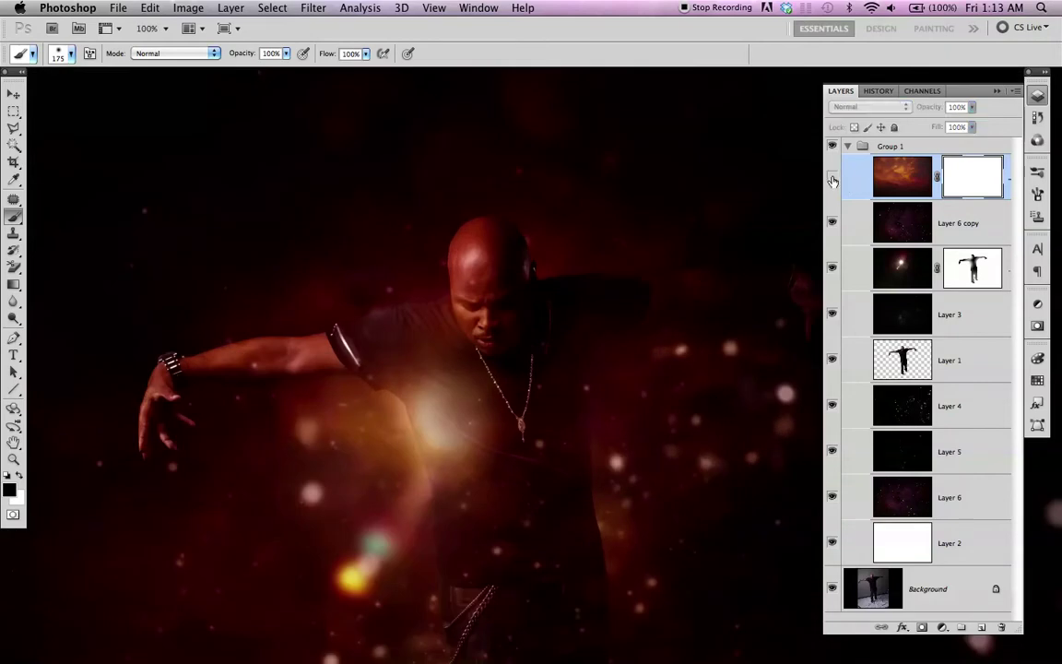
pyautogui.click(833, 179)
pyautogui.click(833, 181)
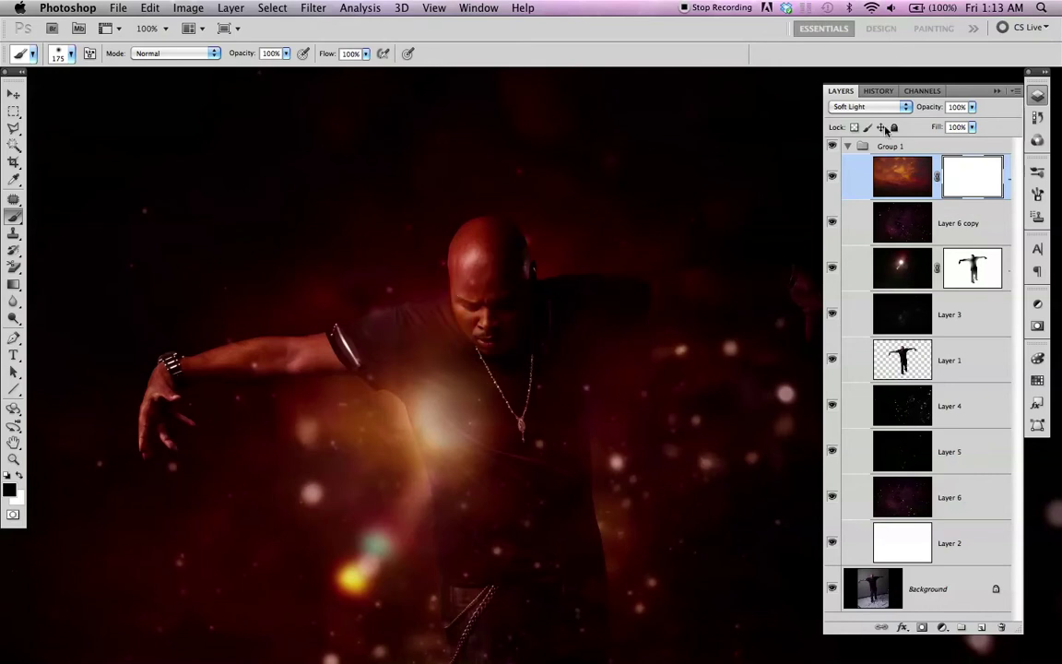
# Step: Set the top cloud layer to 70% opacity and zoom out to view the whole image
pyautogui.press('v')
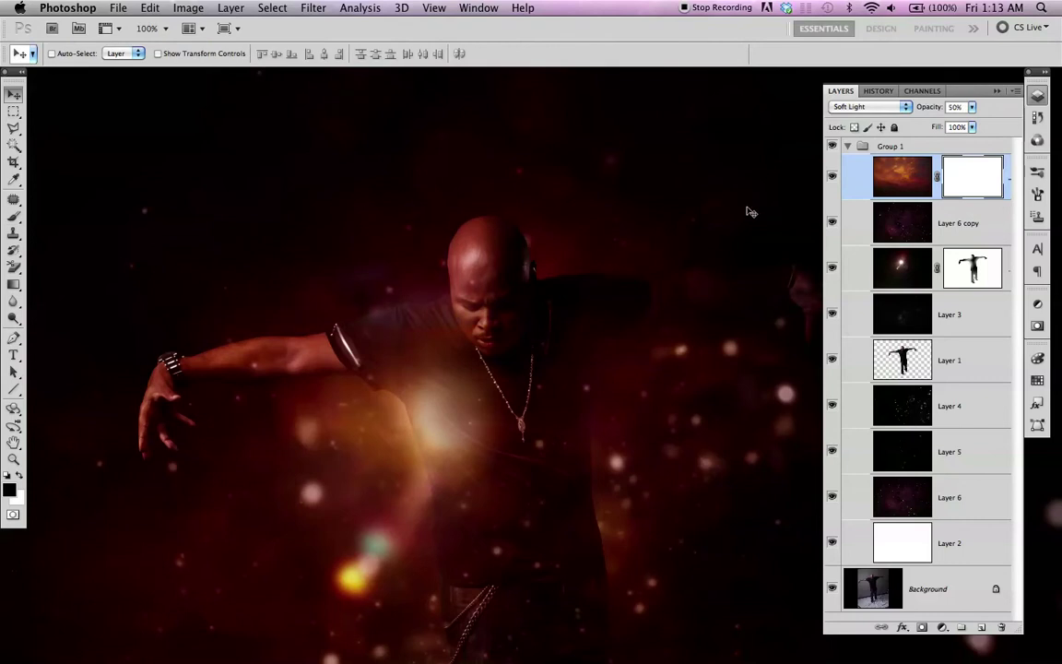
pyautogui.press('5')
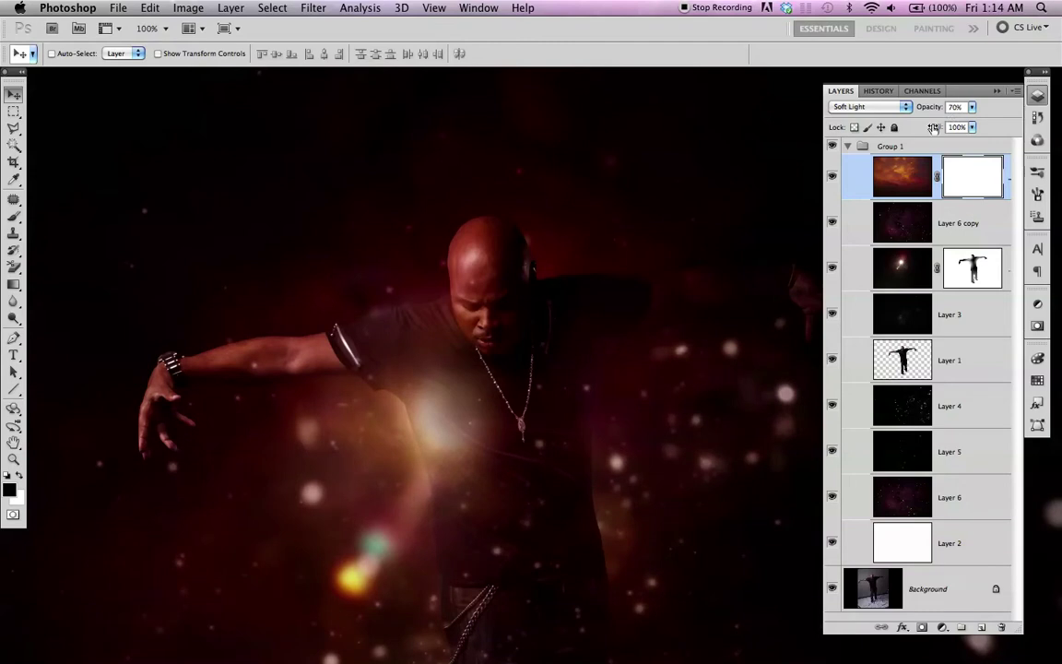
pyautogui.press('super+minus')
pyautogui.press('super+minus')
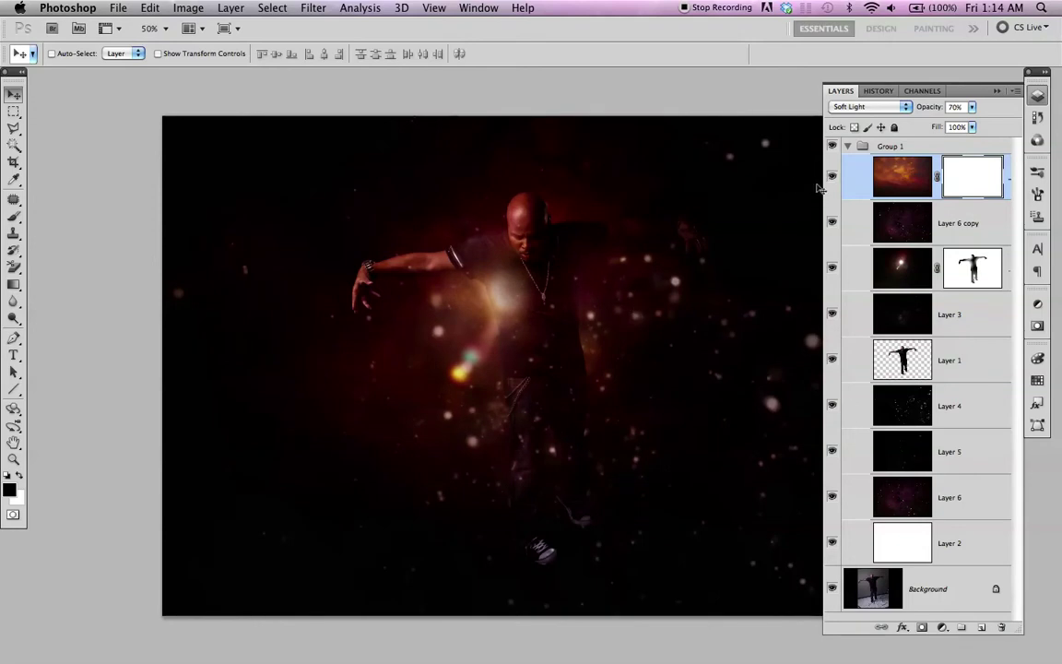
pyautogui.moveTo(710, 227); pyautogui.dragTo(687, 236)
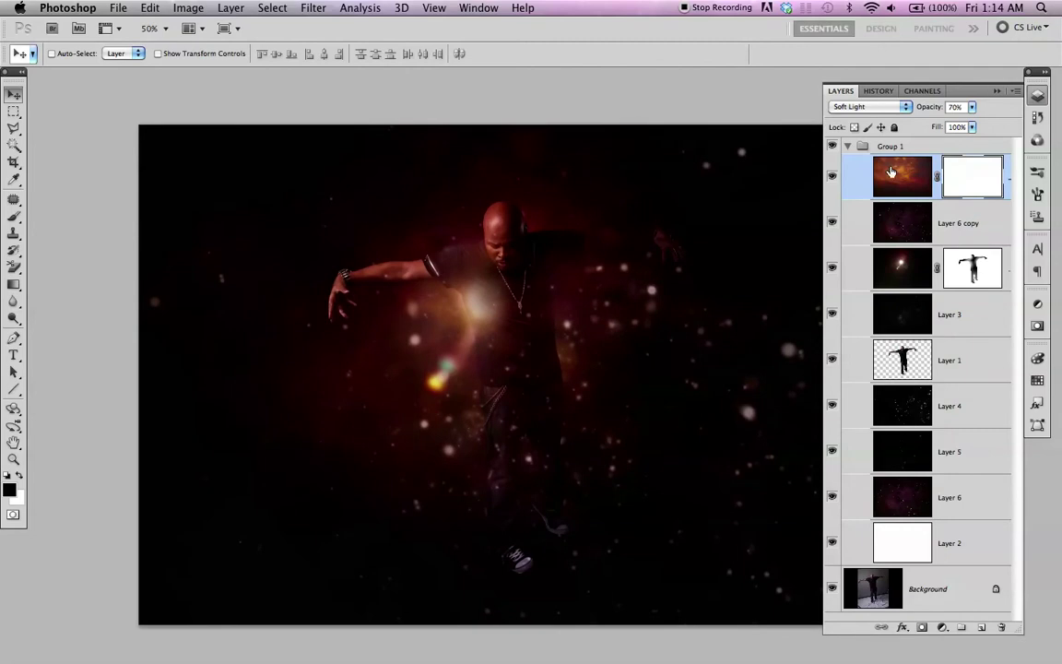
# Step: Create empty Layer 9 above Layer 4 in Group 1 and make white the foreground colour
pyautogui.click(899, 149)
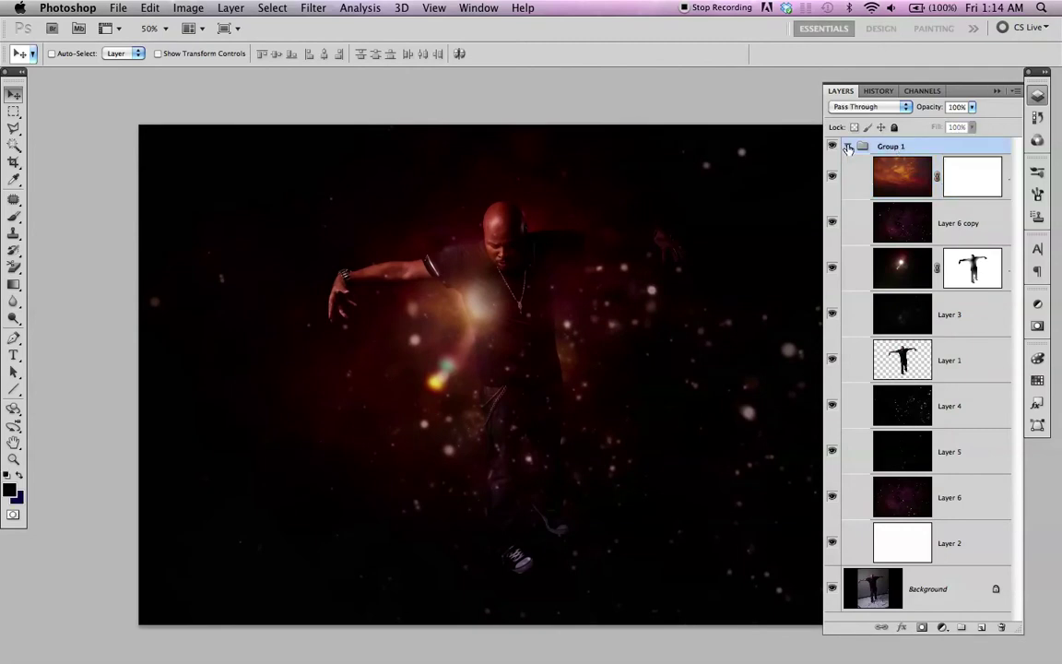
pyautogui.click(849, 148)
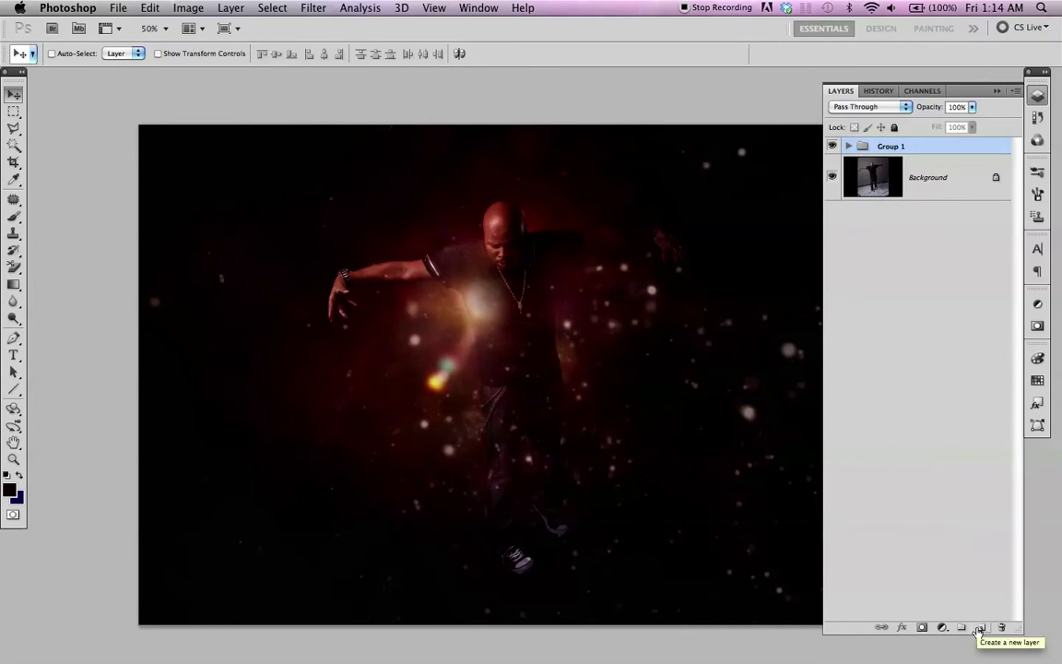
pyautogui.click(848, 145)
pyautogui.click(892, 177)
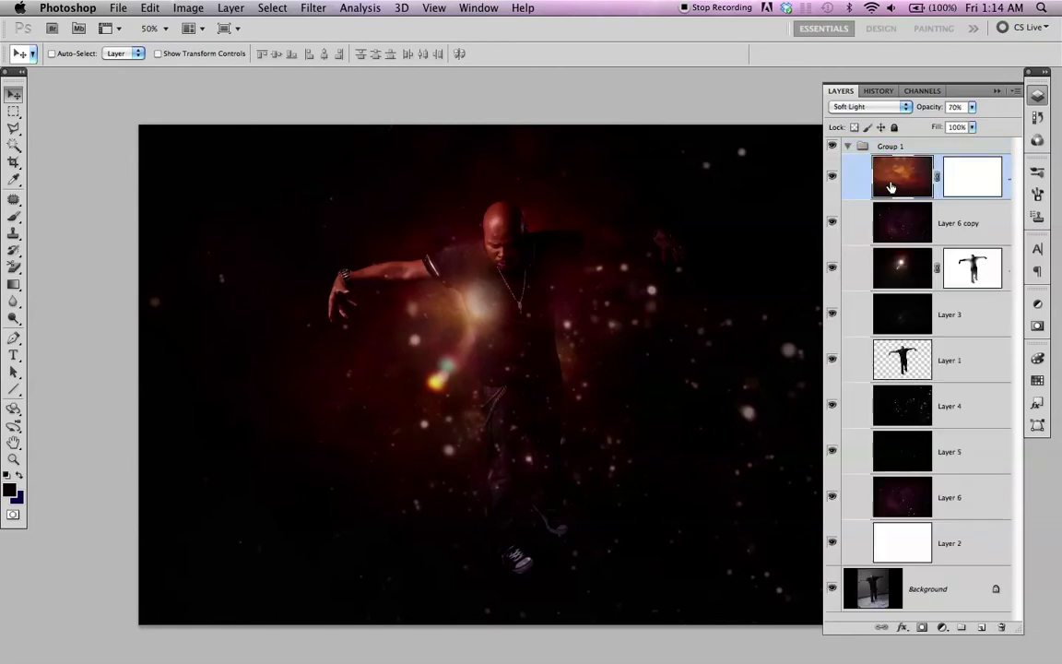
pyautogui.click(908, 399)
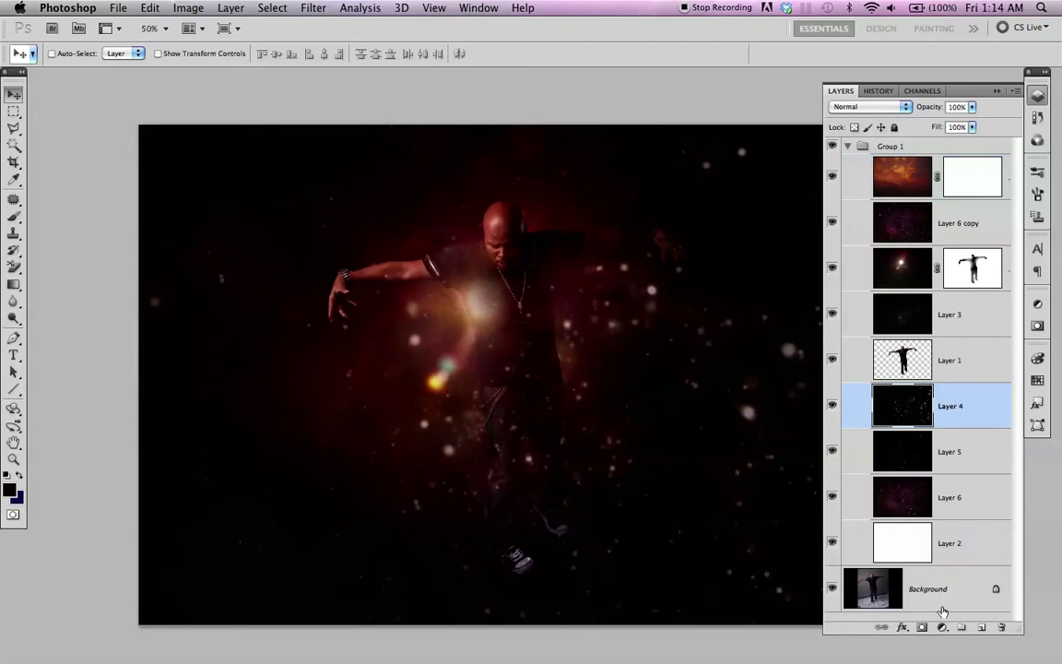
pyautogui.click(981, 628)
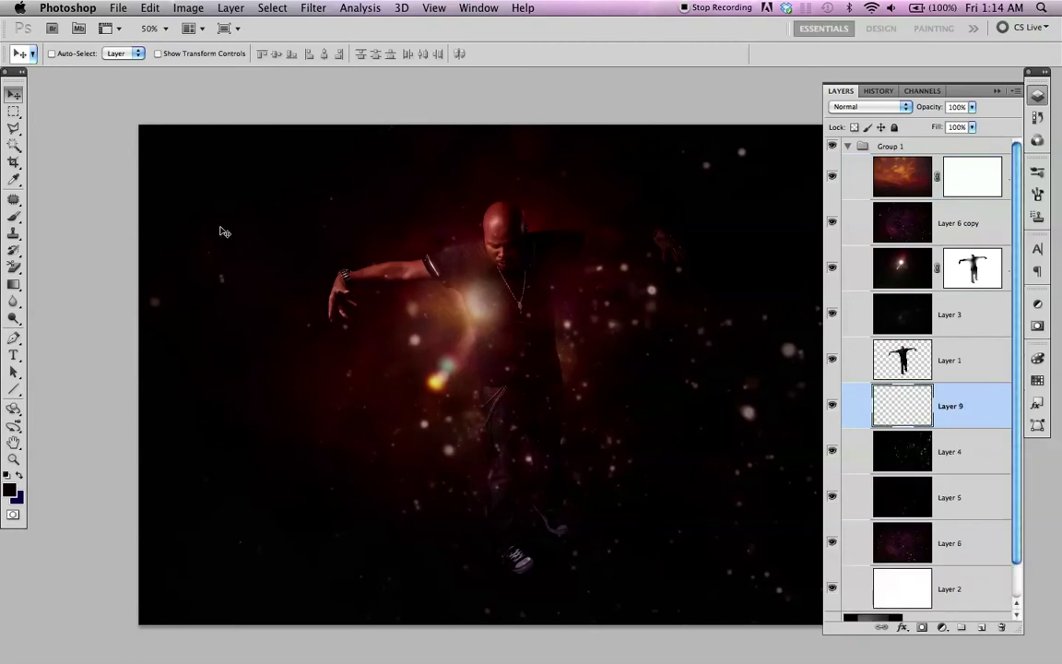
pyautogui.press('d')
pyautogui.press('x')
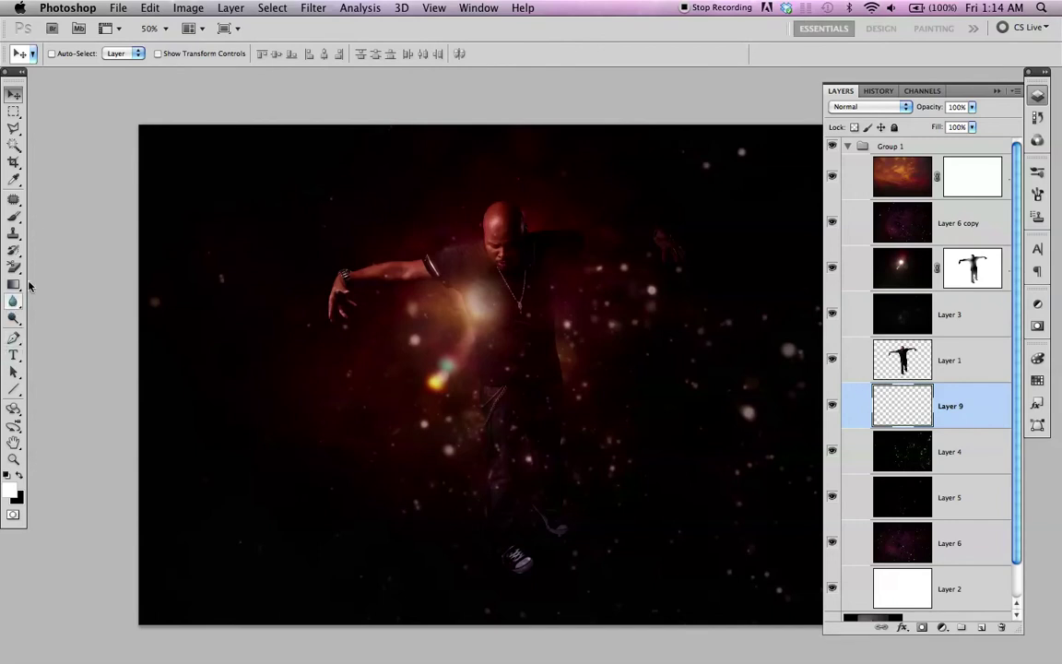
# Step: Set up a radial Foreground to Transparent gradient
pyautogui.press('g')
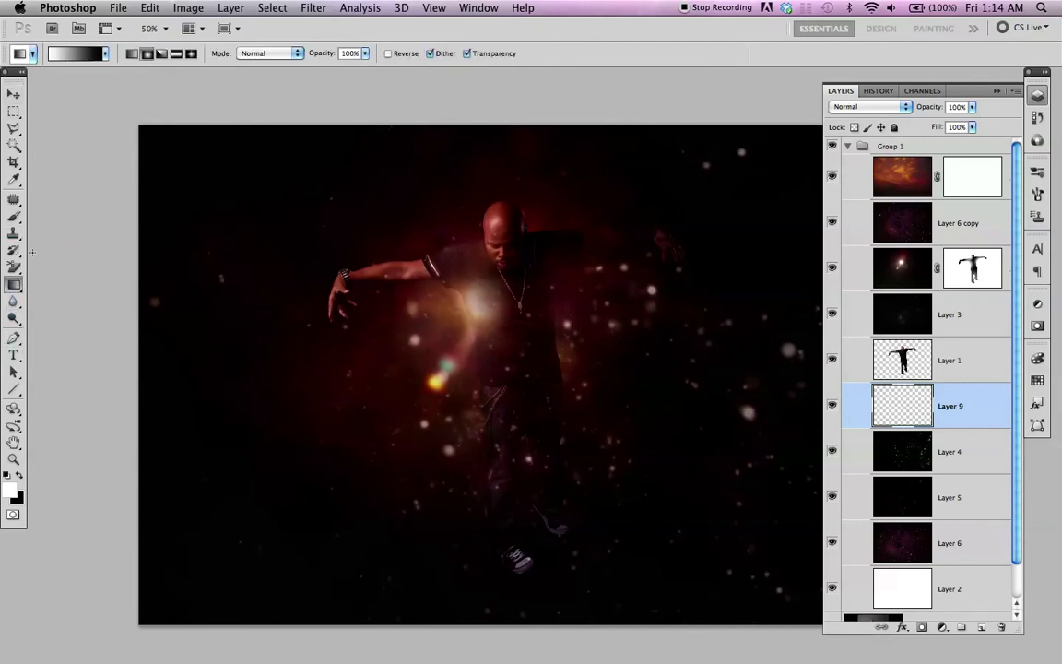
pyautogui.click(147, 56)
pyautogui.click(79, 54)
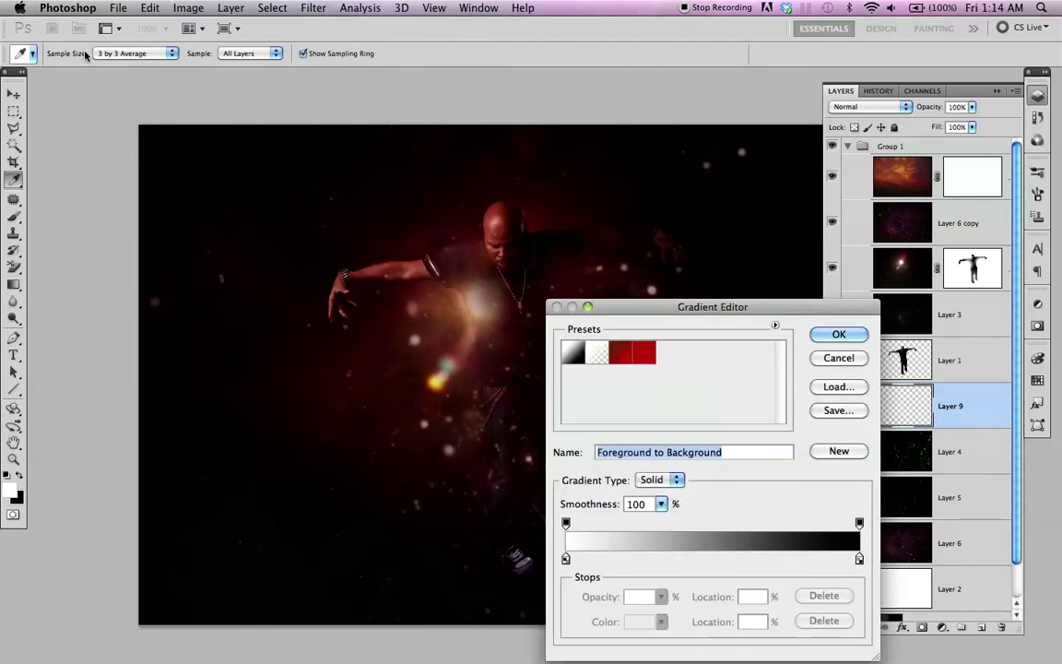
pyautogui.click(596, 355)
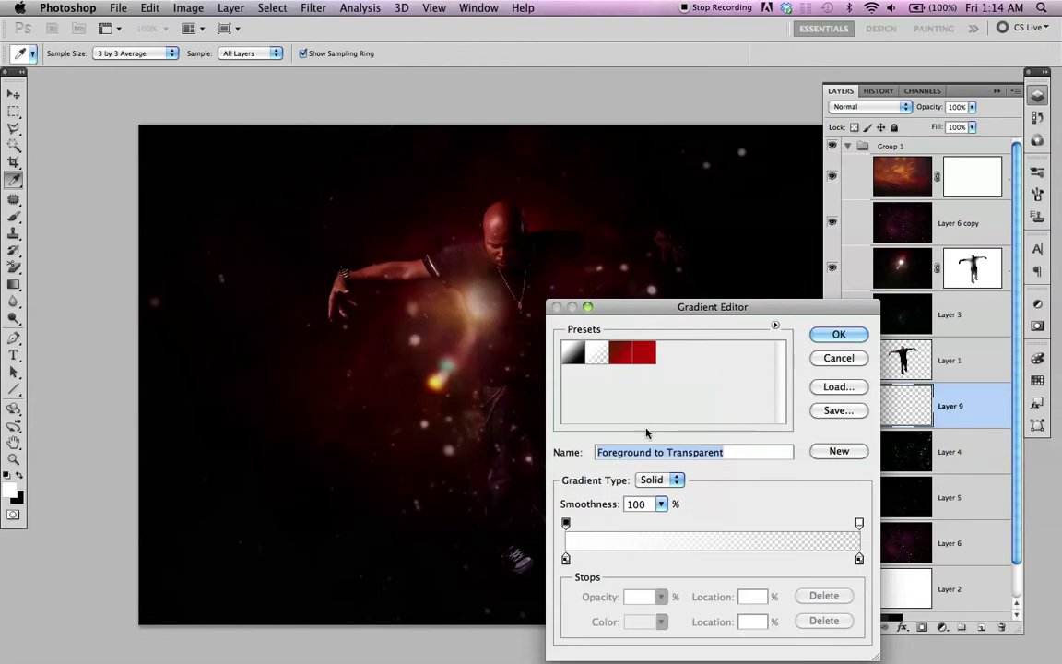
pyautogui.press('Return')
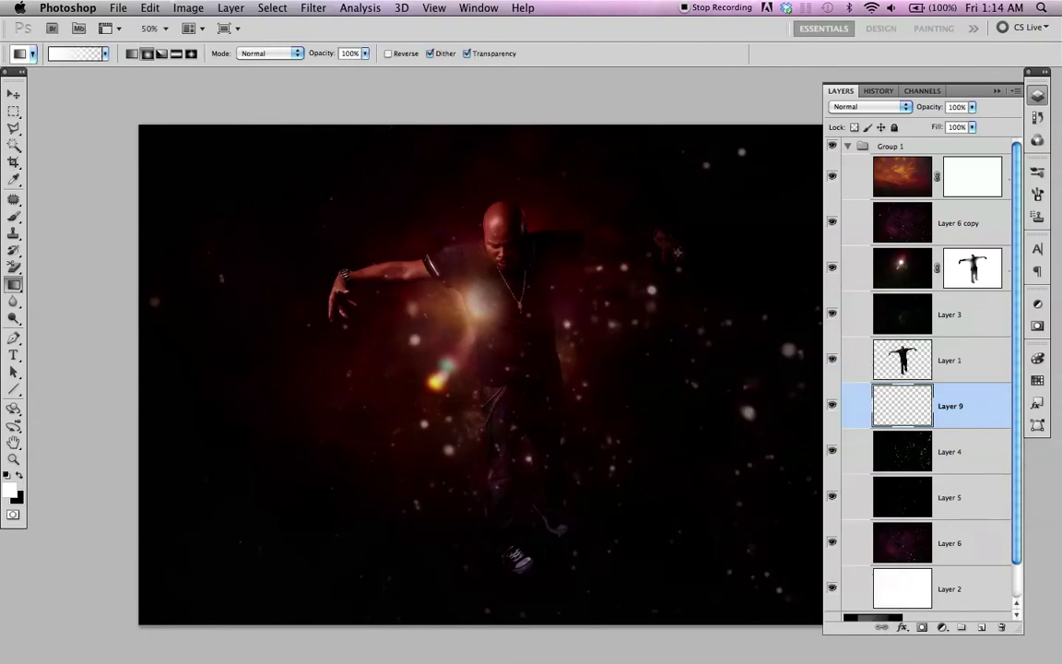
# Step: Try three glows around the man, undoing each, then draw a halo behind his head
pyautogui.moveTo(531, 238); pyautogui.dragTo(590, 155)
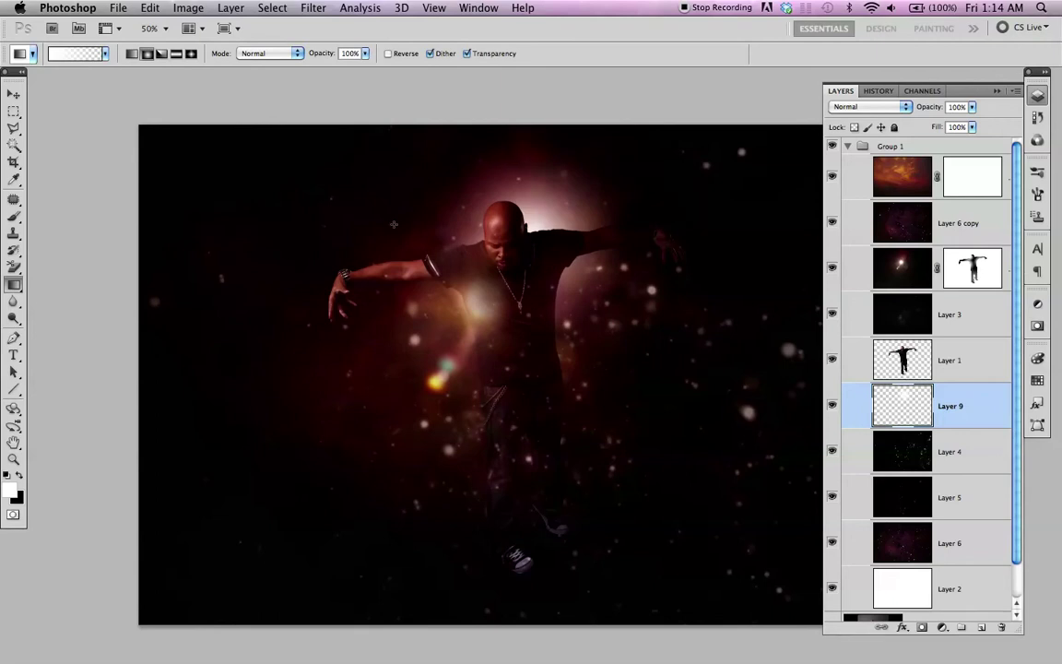
pyautogui.press('super+z')
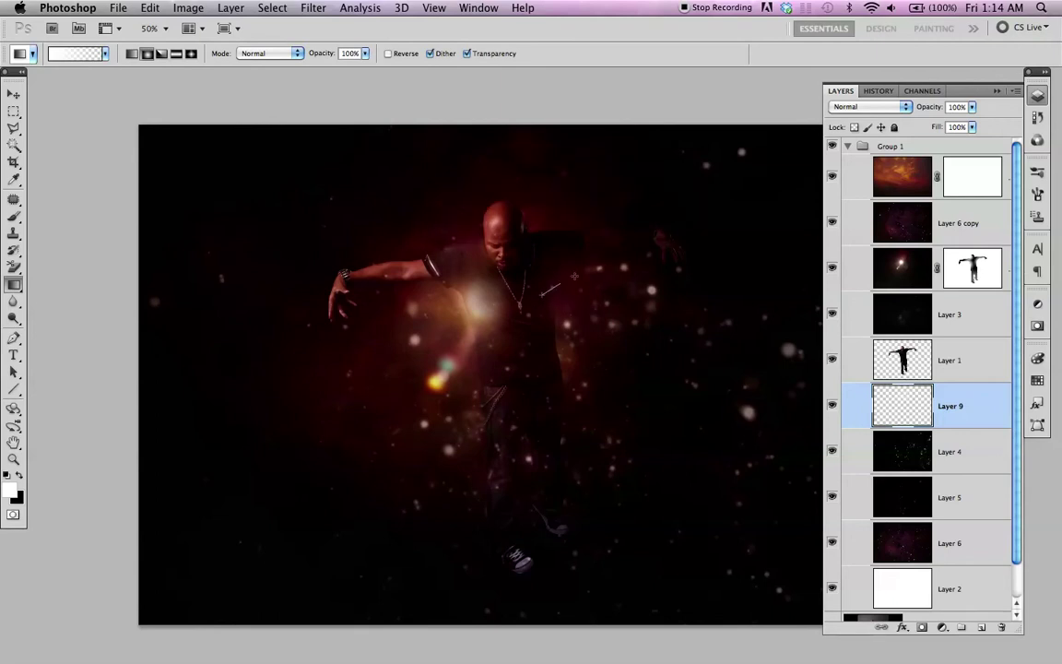
pyautogui.moveTo(574, 274); pyautogui.dragTo(604, 267)
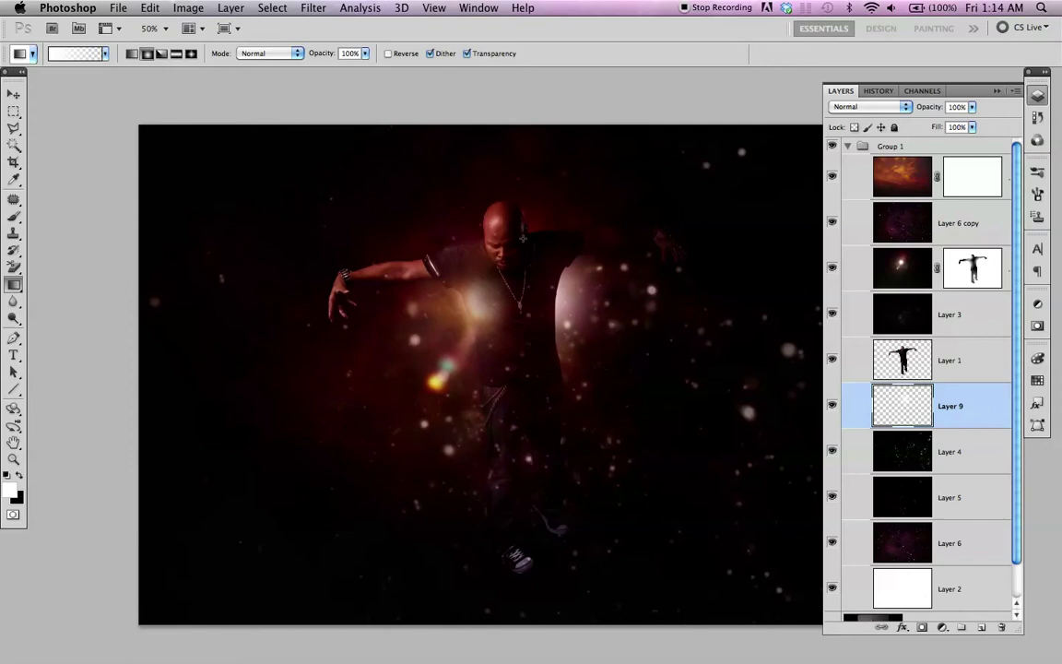
pyautogui.press('super+z')
pyautogui.moveTo(515, 313); pyautogui.dragTo(611, 178)
pyautogui.press('super+z')
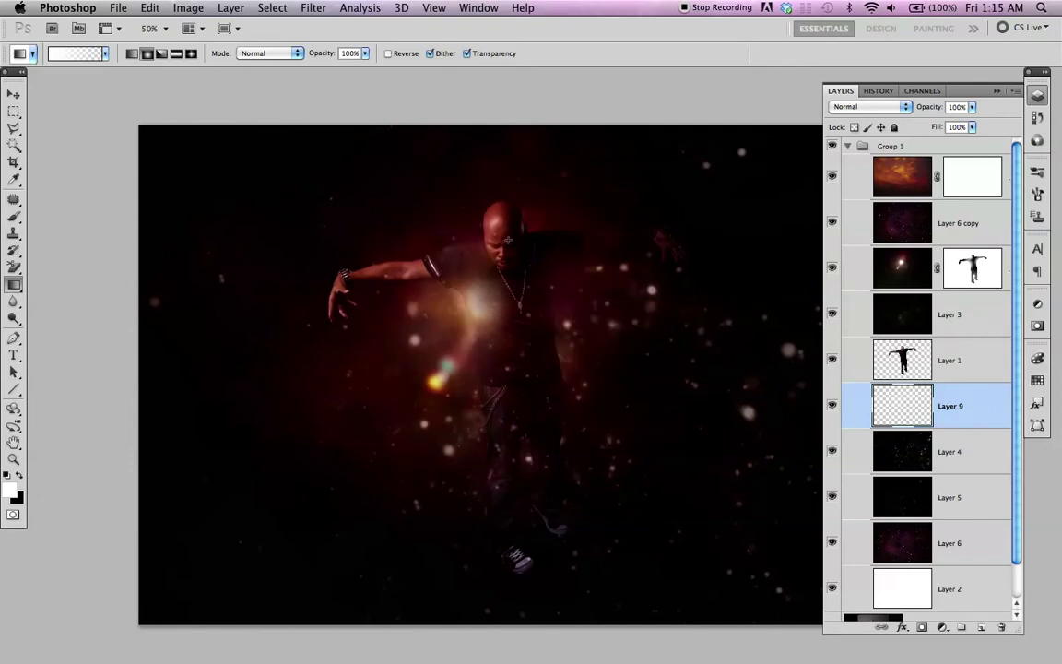
pyautogui.moveTo(529, 243); pyautogui.dragTo(509, 214)
# Step: Lower gradient opacity to 48% and add faint glows over the chest, head and lower body
pyautogui.click(365, 54)
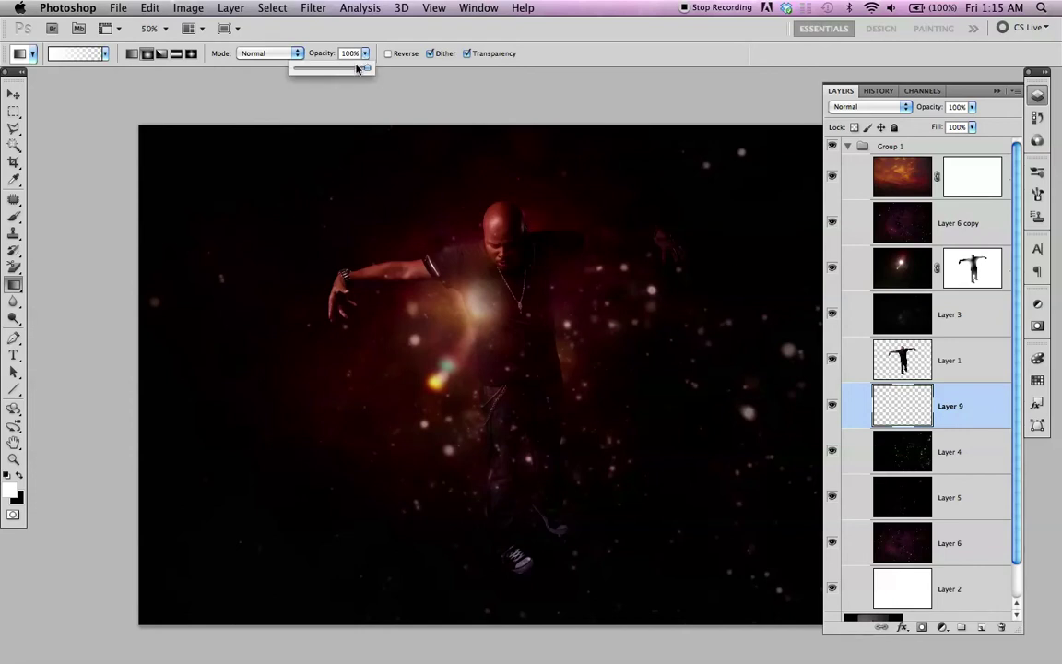
pyautogui.click(329, 69)
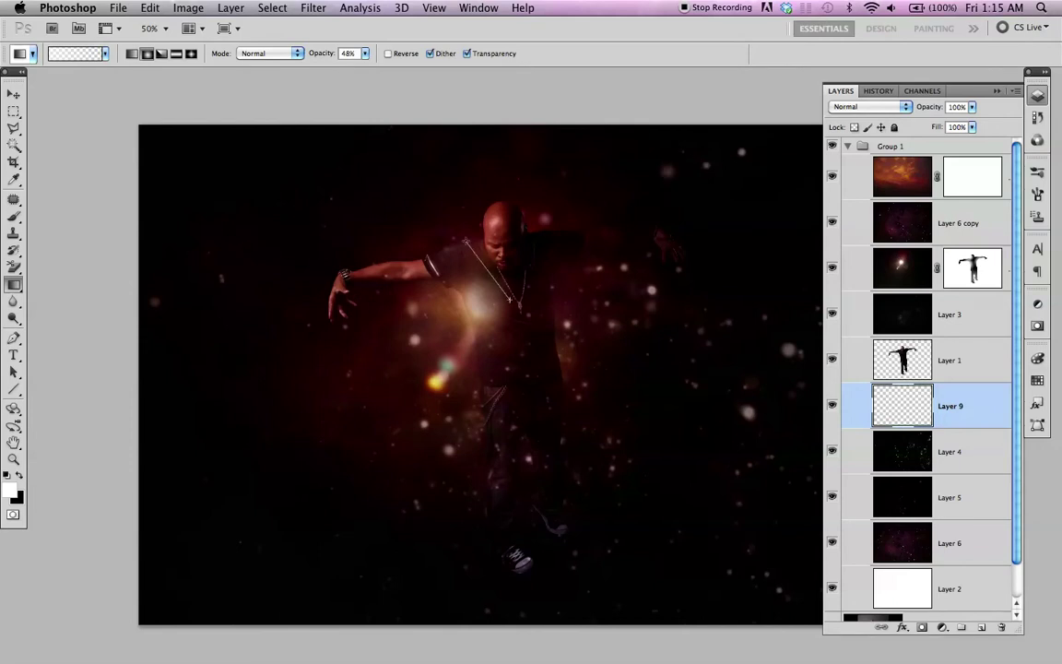
pyautogui.moveTo(416, 291); pyautogui.dragTo(402, 325)
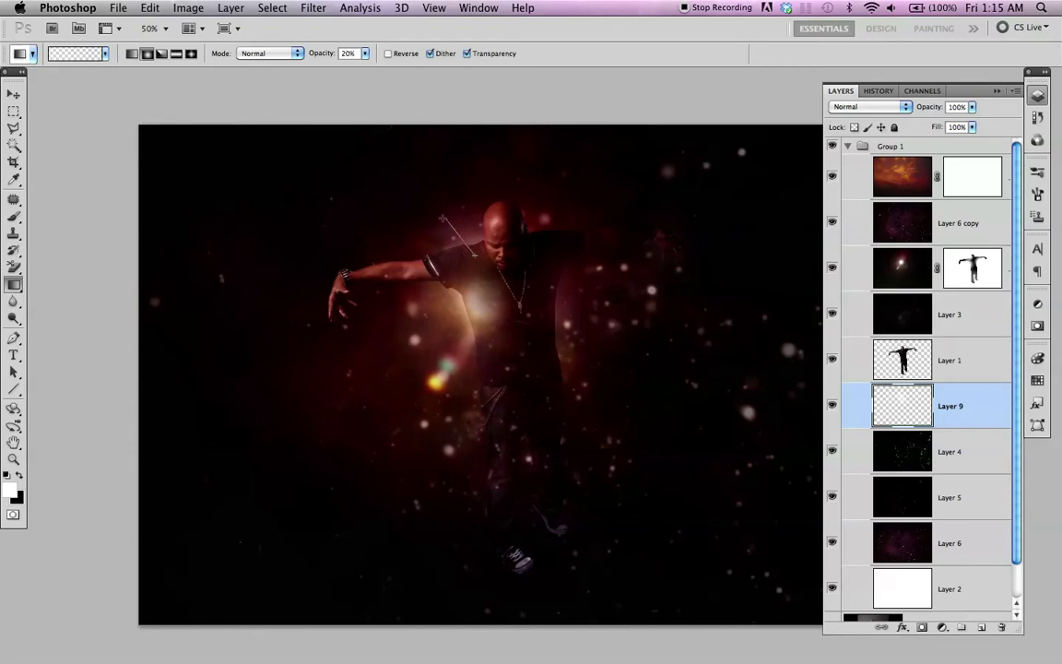
pyautogui.moveTo(484, 204); pyautogui.dragTo(514, 215)
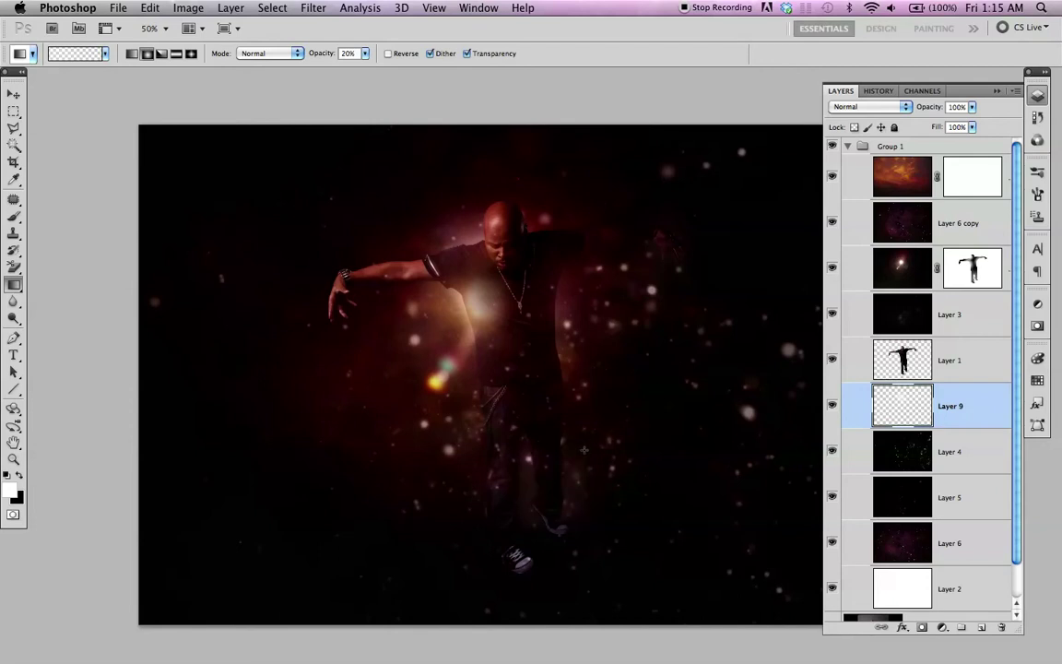
pyautogui.moveTo(546, 514); pyautogui.dragTo(485, 449)
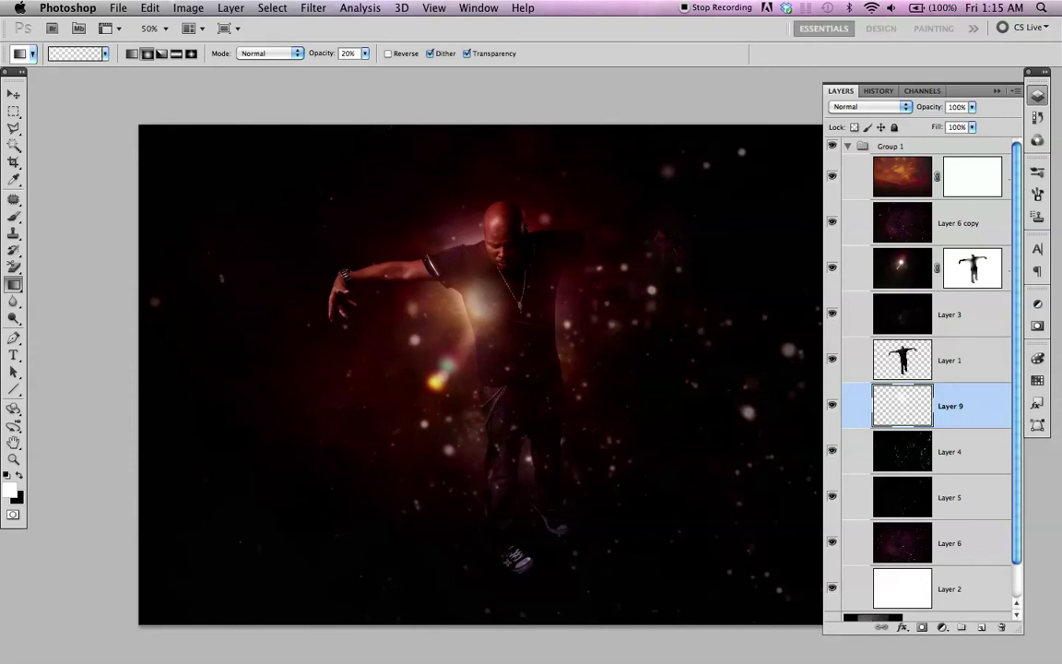
pyautogui.moveTo(531, 531); pyautogui.dragTo(509, 558)
pyautogui.moveTo(549, 491); pyautogui.dragTo(579, 470)
pyautogui.hscroll(5, 554, 351)
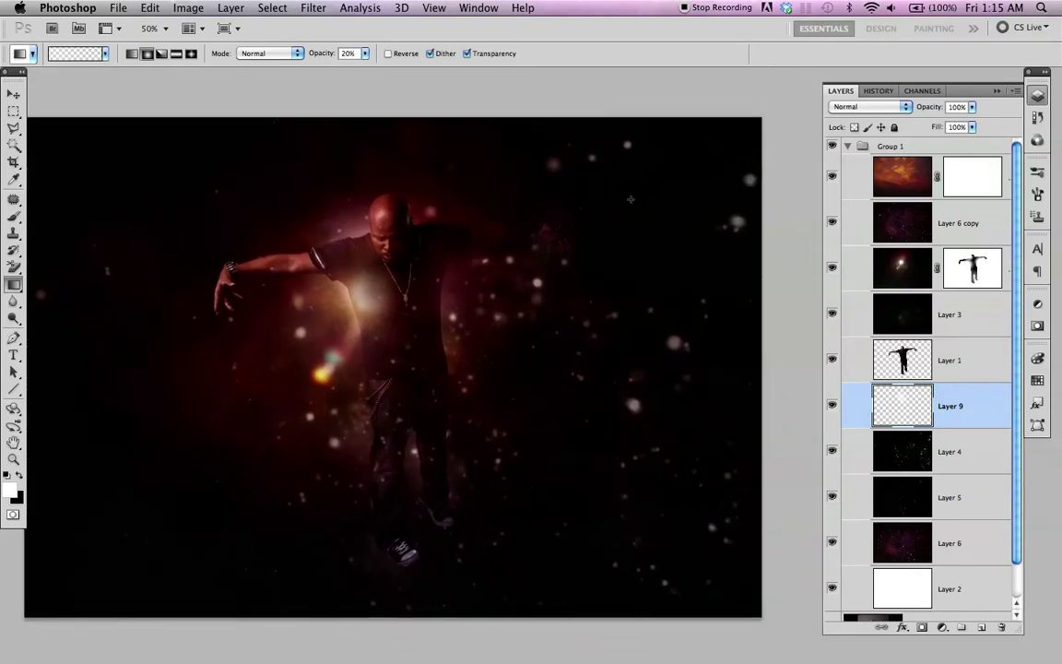
# Step: Collapse Group 1 in the Layers panel and create Group 2 above it
pyautogui.click(887, 146)
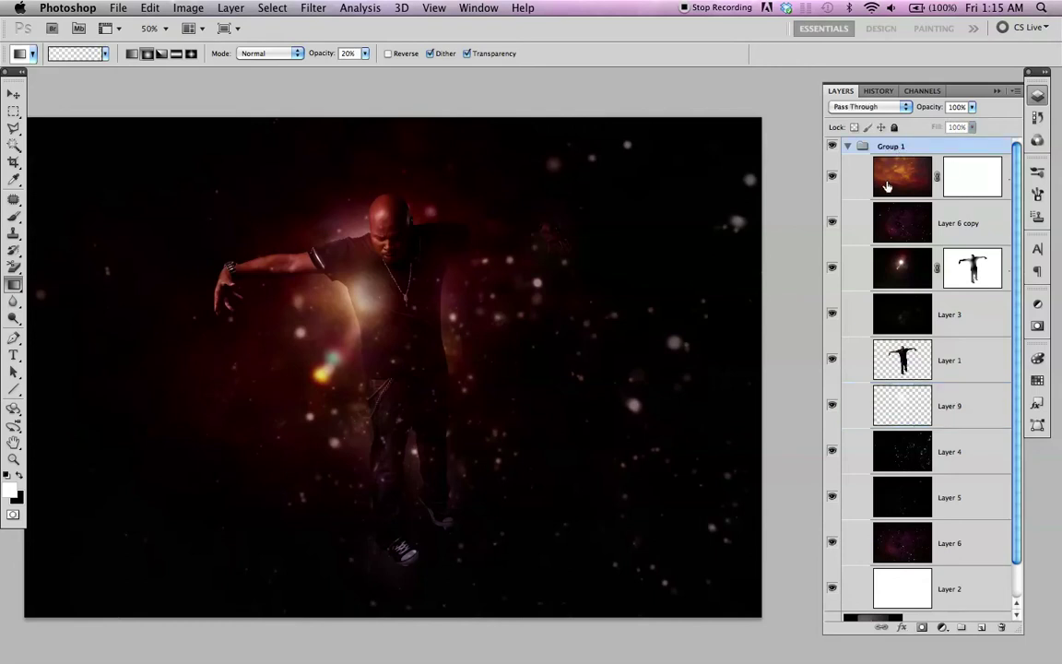
pyautogui.click(849, 146)
pyautogui.click(848, 146)
pyautogui.click(848, 147)
pyautogui.click(961, 627)
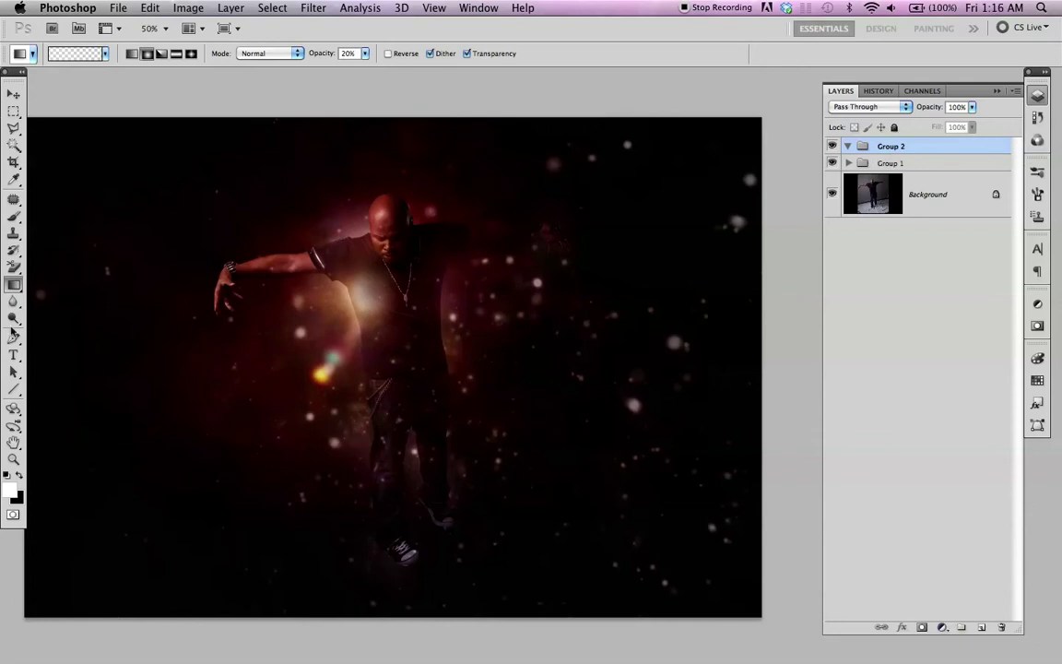
pyautogui.click(18, 357)
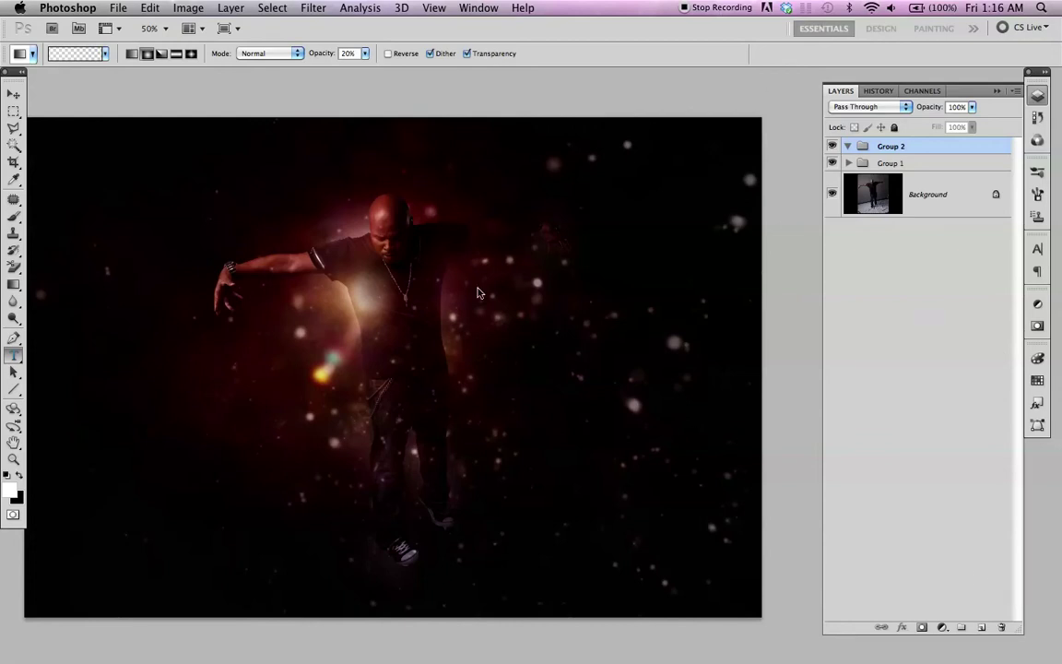
# Step: Type the TRU VISION title near the upper left and set its text colour to white
pyautogui.press('t')
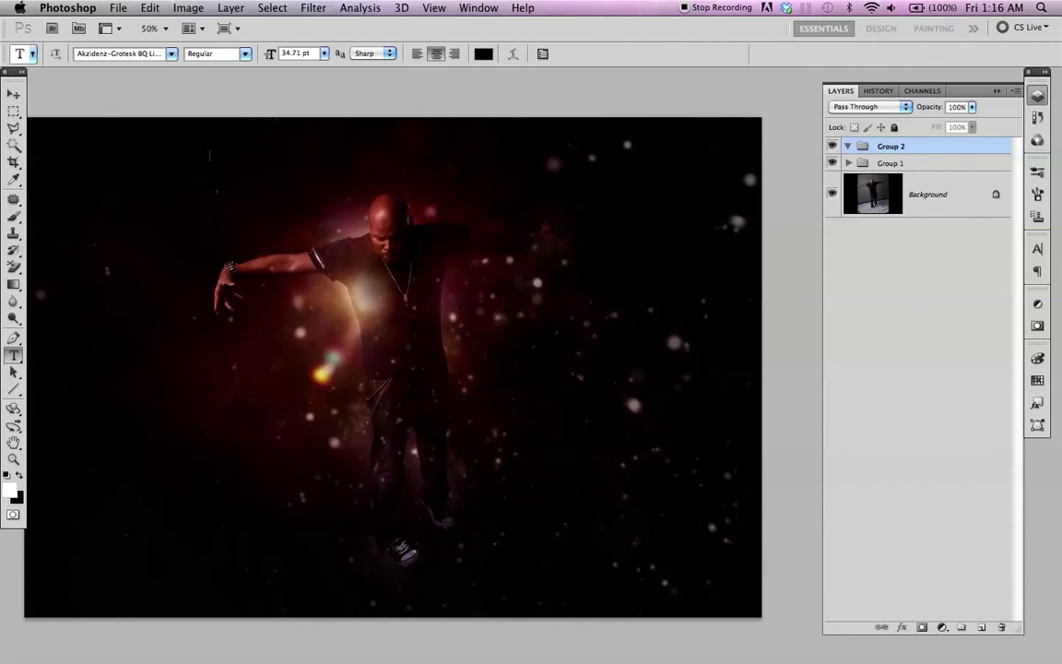
pyautogui.click(266, 193)
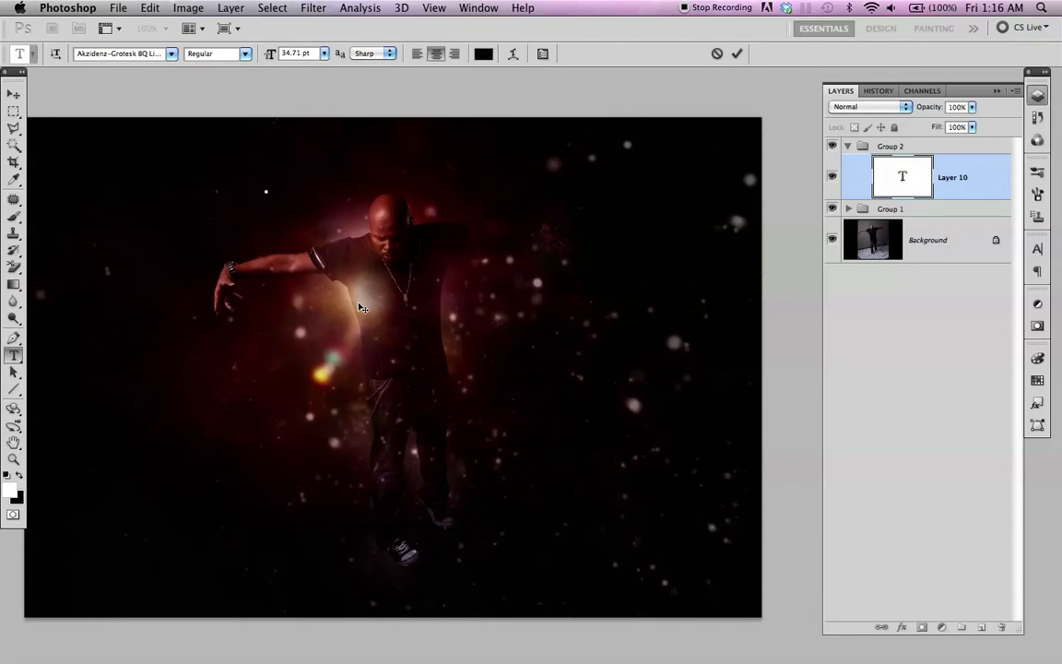
pyautogui.write('DANC')
pyautogui.press('super+Return')
pyautogui.click(484, 54)
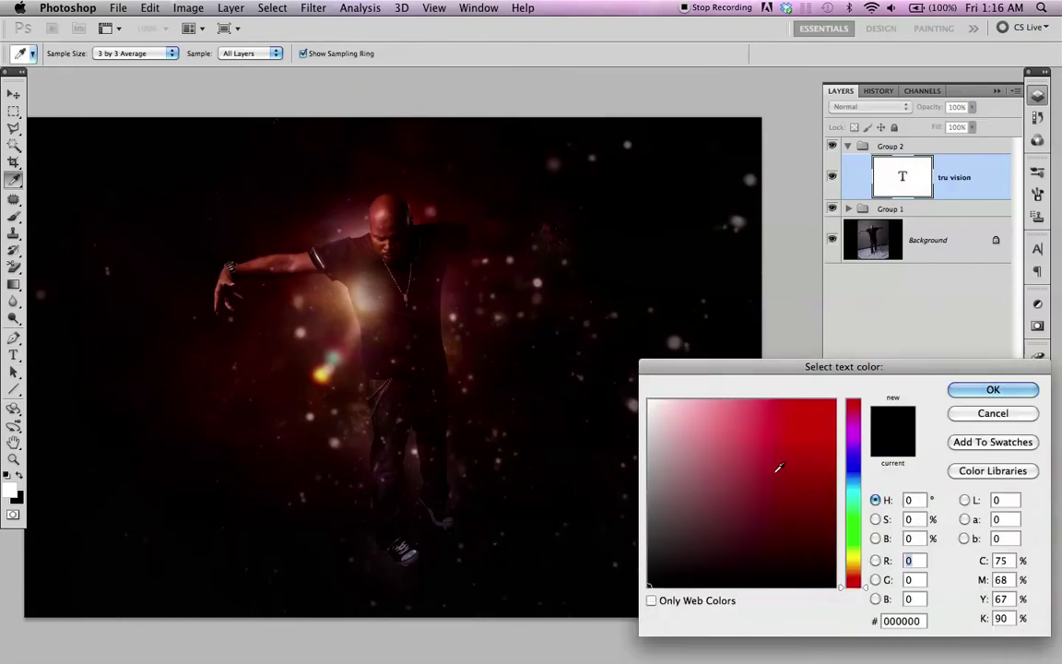
pyautogui.moveTo(775, 469); pyautogui.dragTo(635, 379)
pyautogui.press('Return')
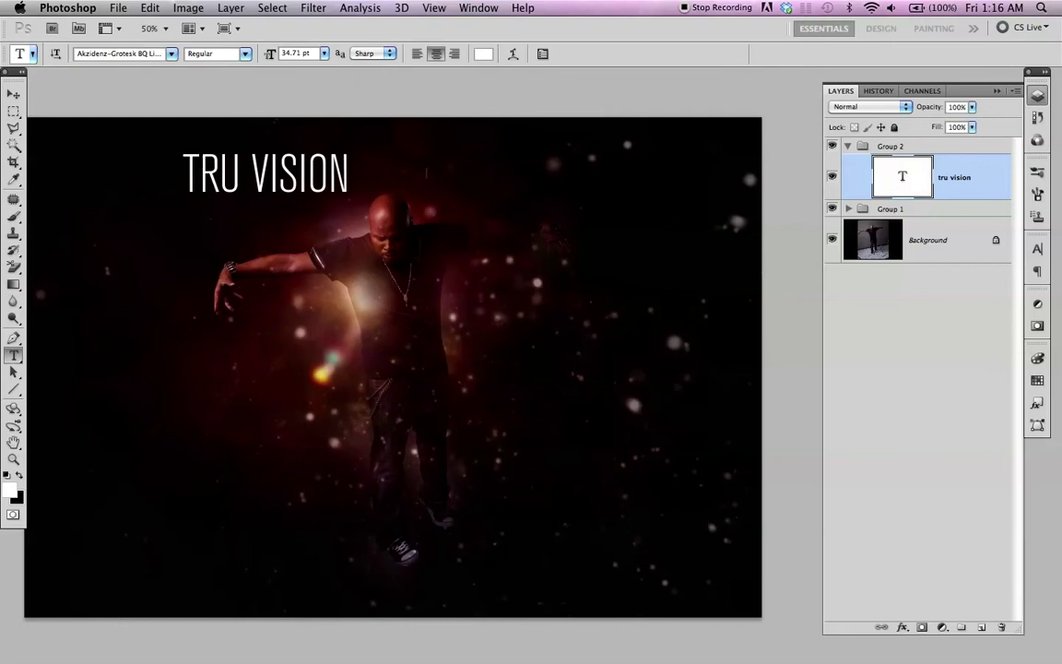
# Step: Centre the title vertically and horizontally on the canvas, then deselect
pyautogui.click(15, 94)
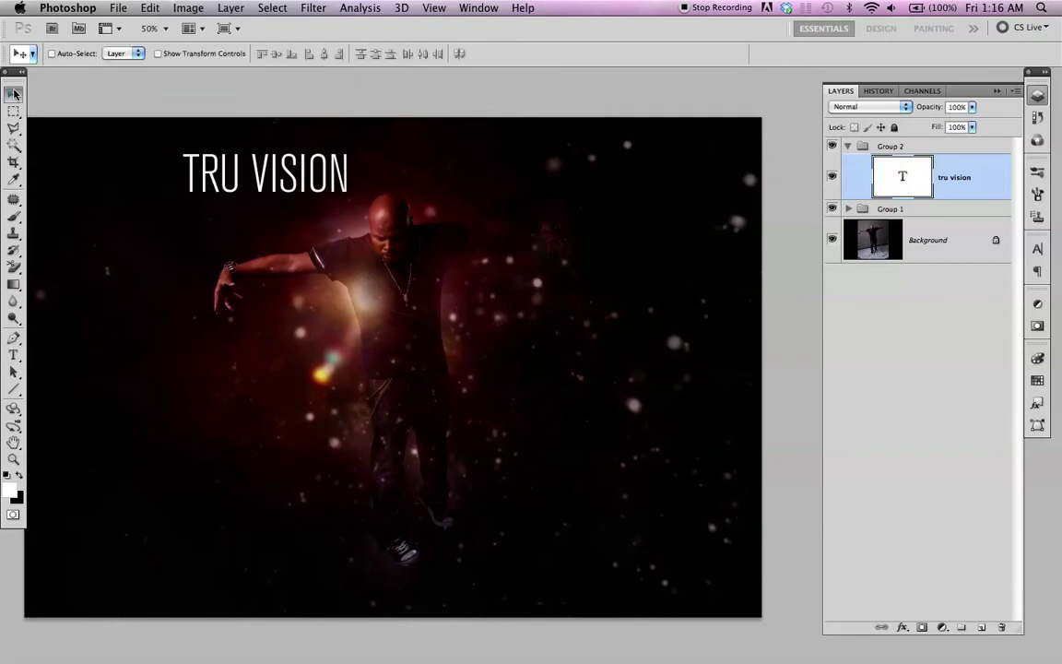
pyautogui.press('t')
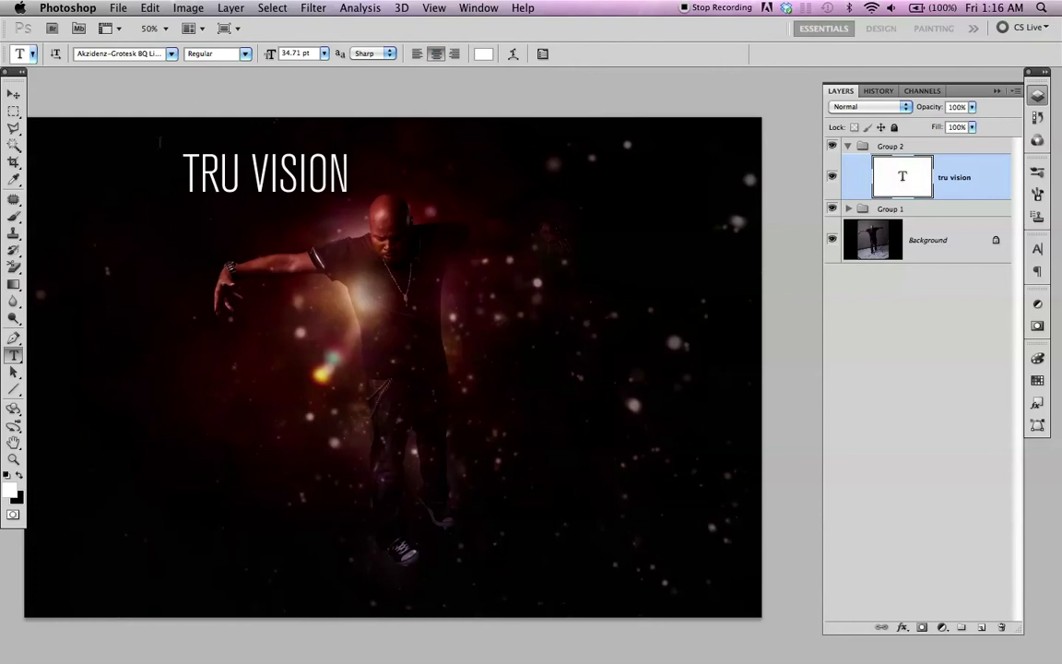
pyautogui.press('v')
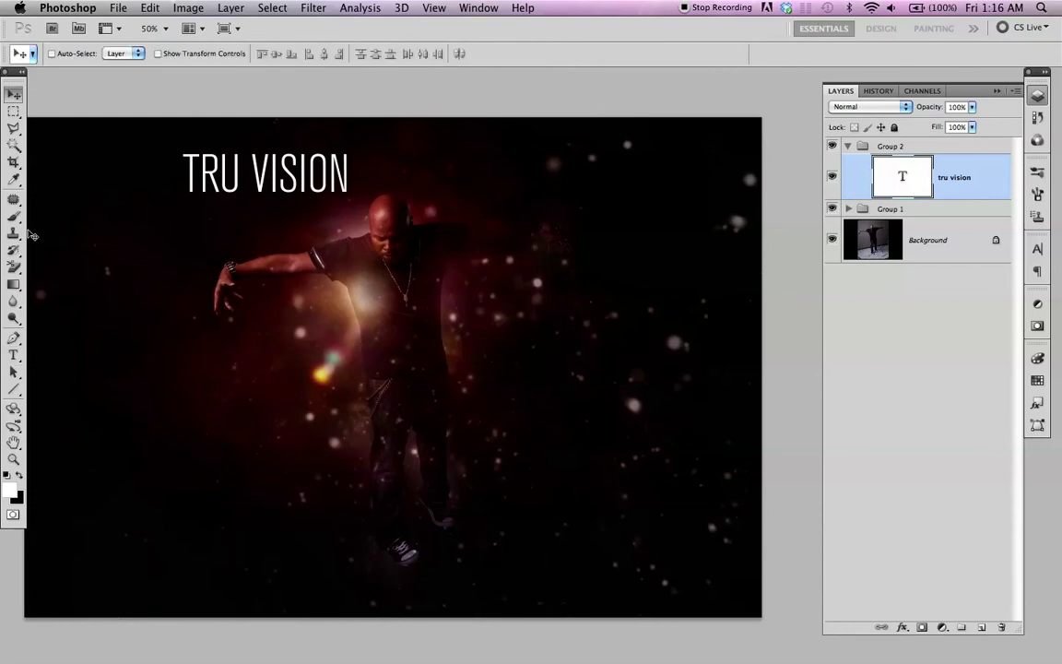
pyautogui.press('super+a')
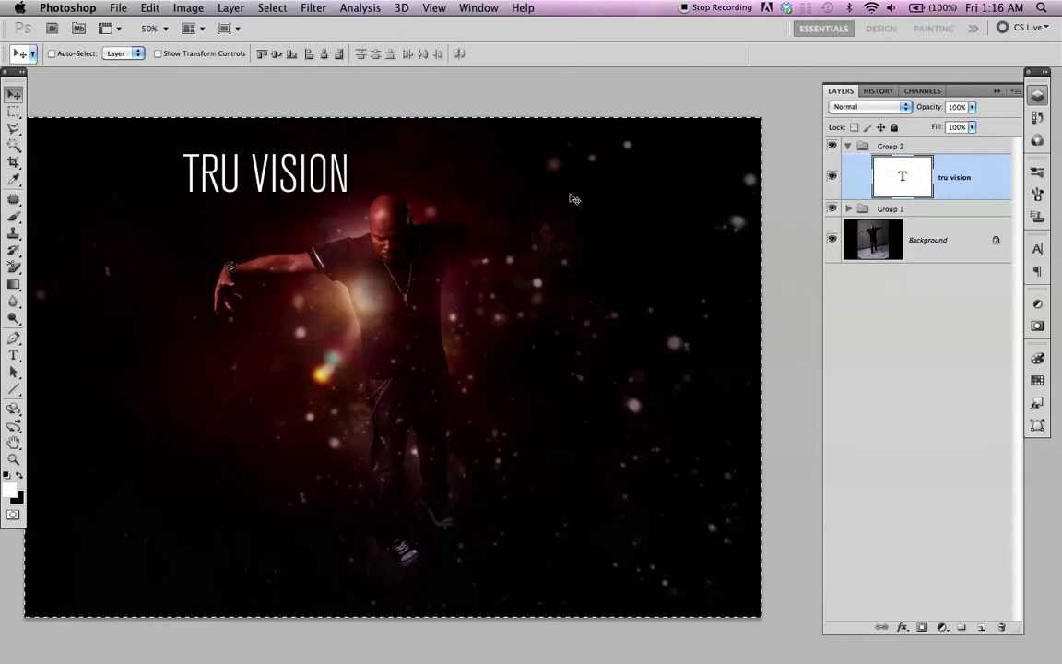
pyautogui.click(276, 54)
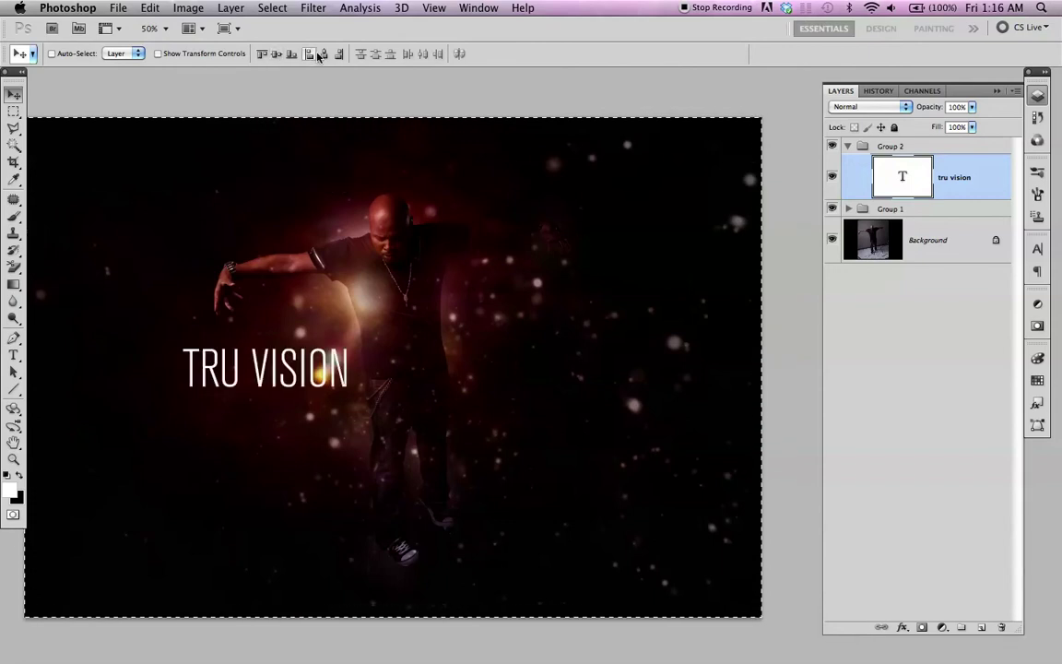
pyautogui.click(323, 54)
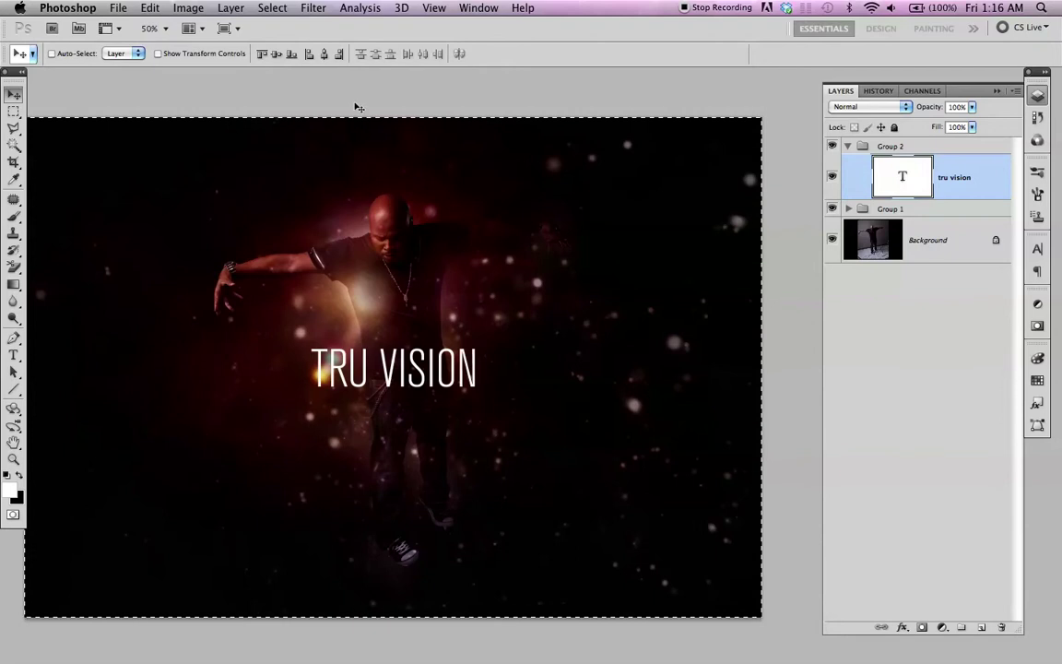
pyautogui.press('super+d')
# Step: Scale the title up to about 171% with Free Transform
pyautogui.press('super+t')
pyautogui.moveTo(477, 340); pyautogui.dragTo(551, 303)
pyautogui.press('Return')
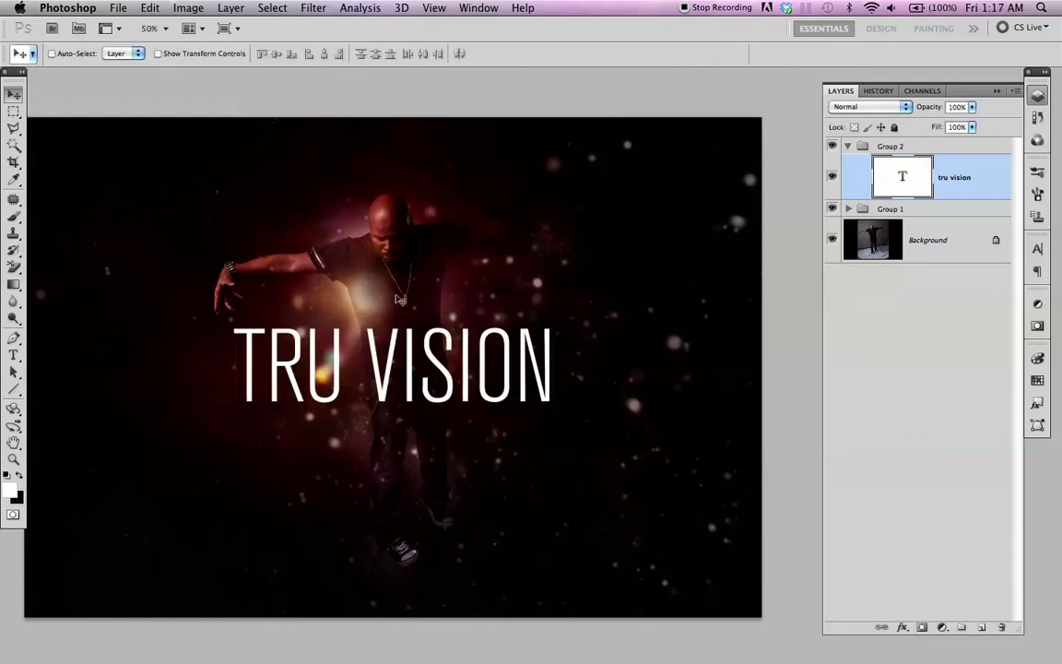
pyautogui.press('t')
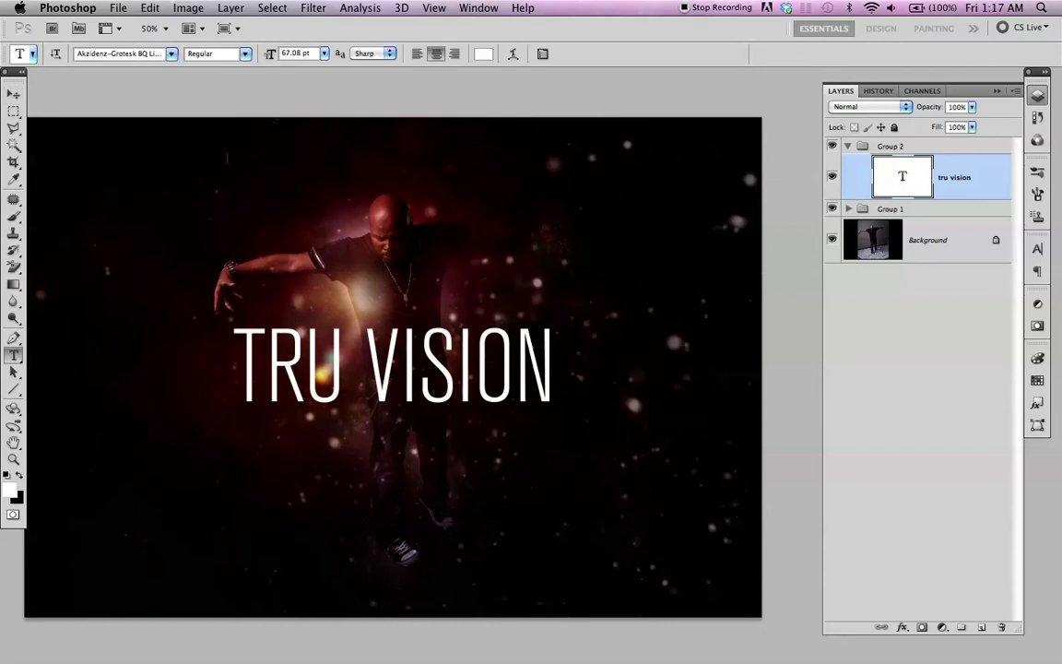
pyautogui.click(153, 54)
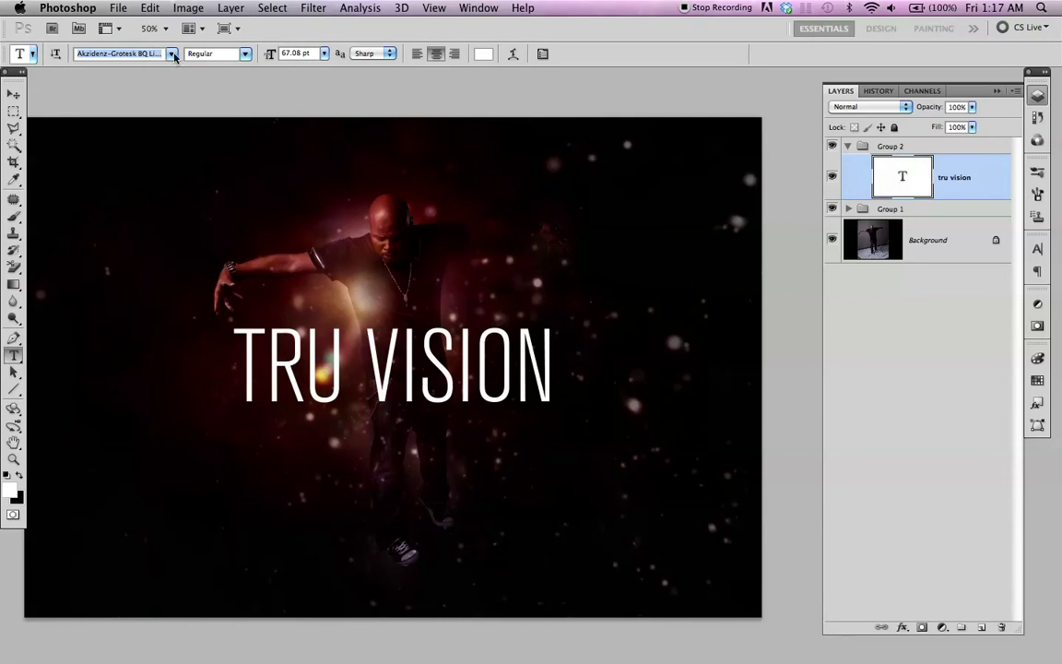
# Step: Change the title font to Ink Gothic after briefly trying Nueva Std
pyautogui.click(171, 54)
pyautogui.click(173, 50)
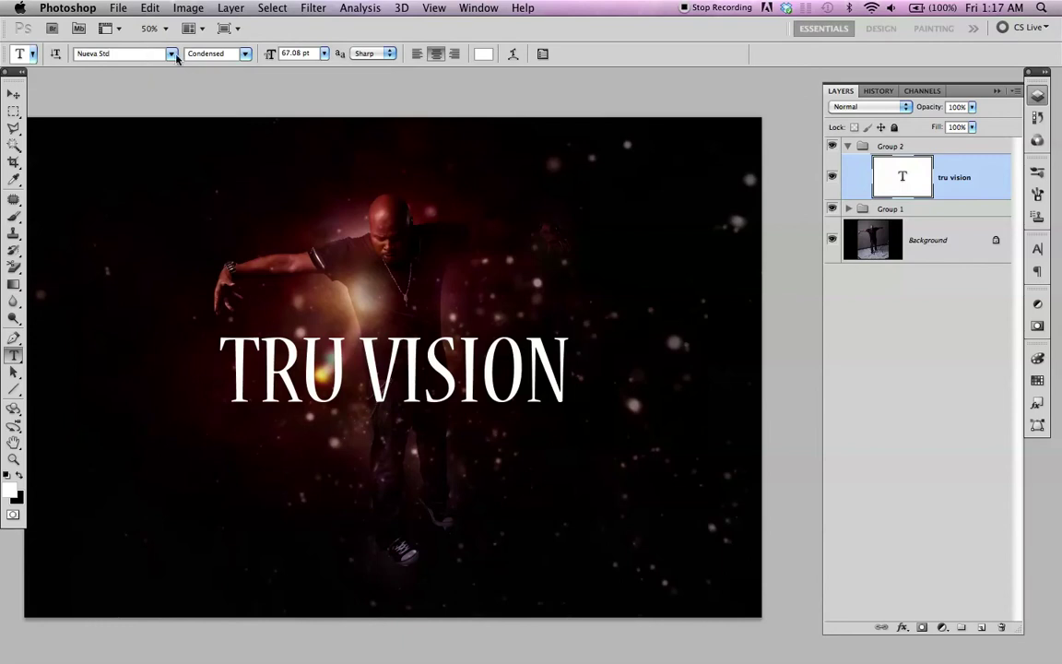
pyautogui.click(172, 54)
pyautogui.scroll(10, 174, 41)
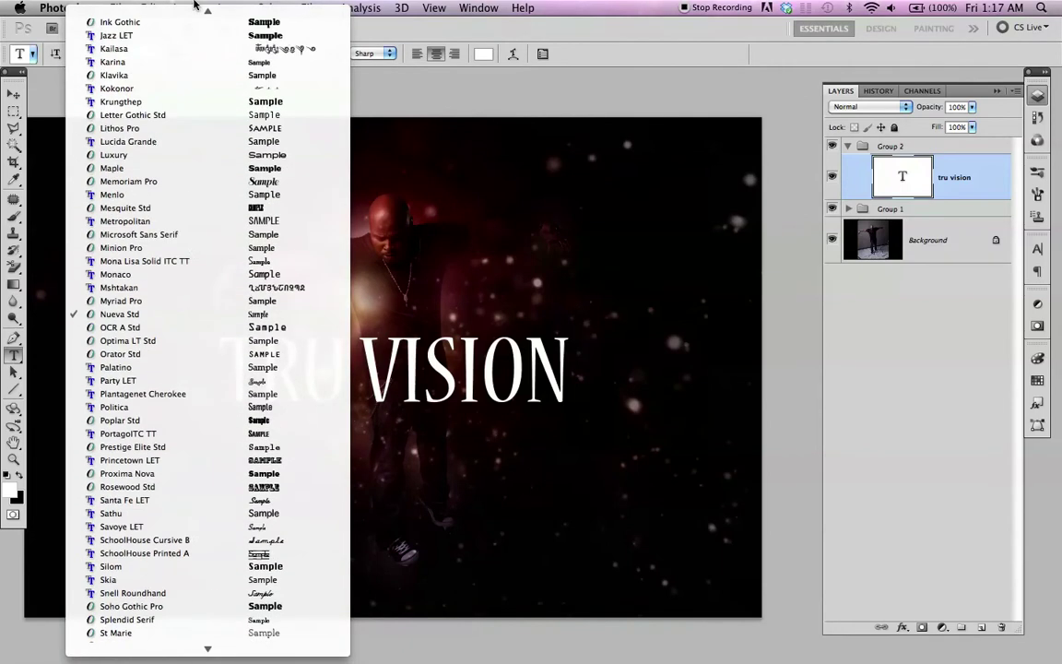
pyautogui.click(139, 274)
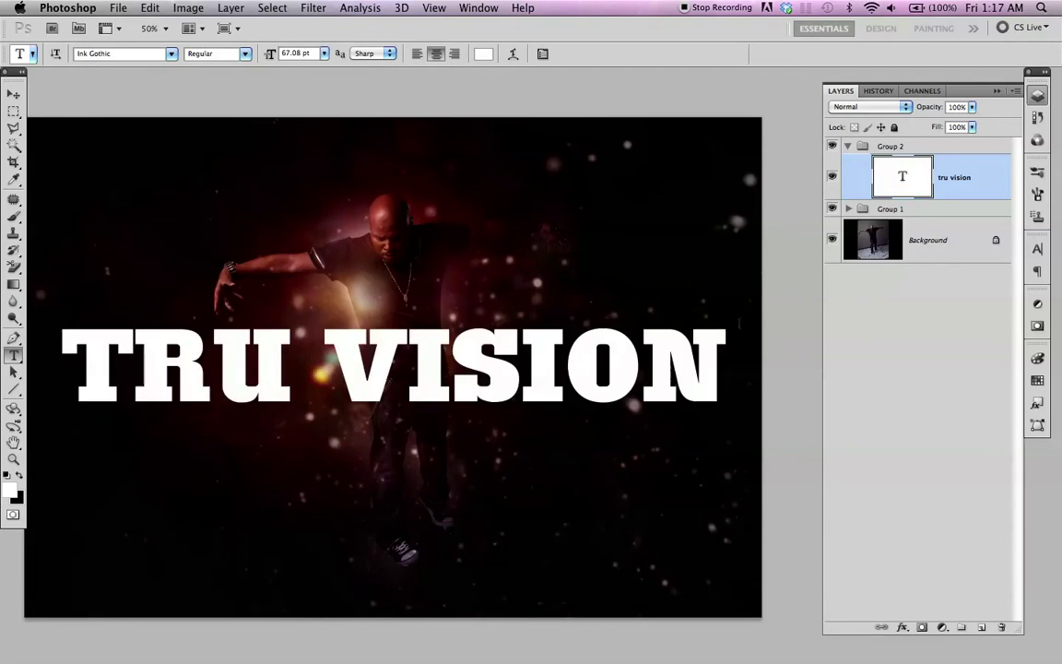
# Step: Tighten the R–U and I–O letter gaps with Alt+Left Arrow and commit the text
pyautogui.click(256, 339)
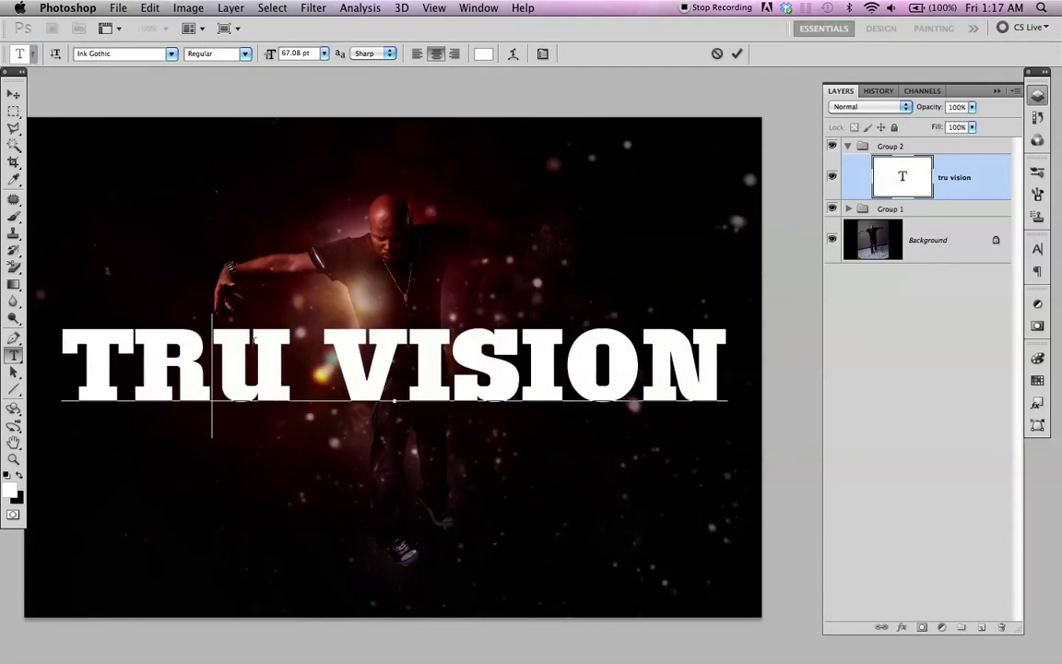
pyautogui.hotkey('alt', 'Left')
pyautogui.hotkey('alt', 'Left')
pyautogui.press('End')
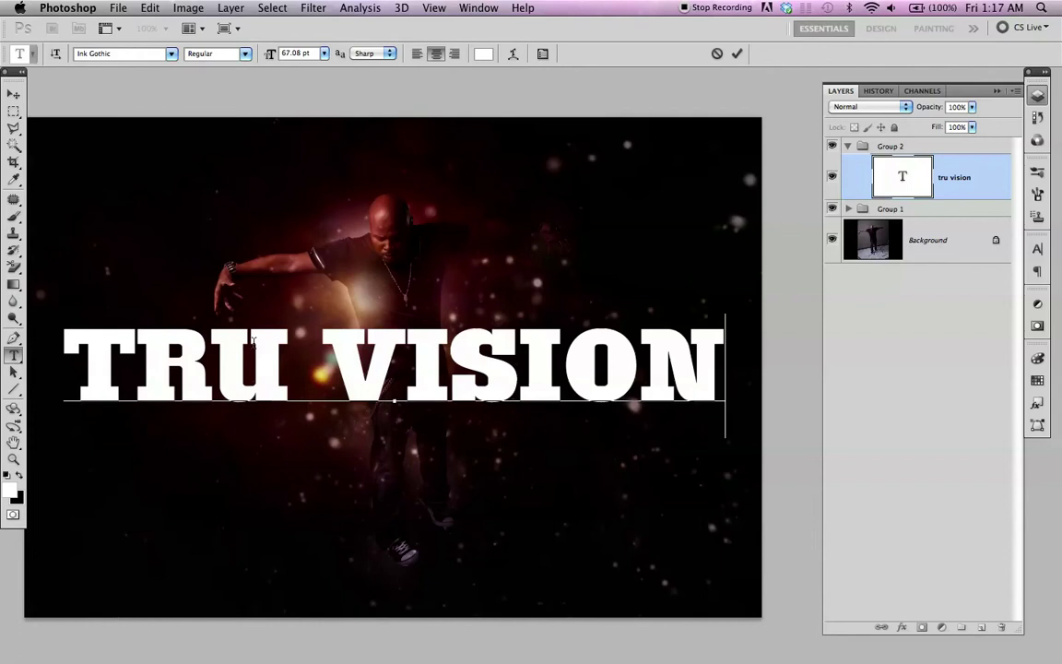
pyautogui.press('Home')
pyautogui.press('End')
pyautogui.press('Left')
pyautogui.press('Left')
pyautogui.hotkey('alt', 'Left')
pyautogui.hotkey('alt', 'Left')
pyautogui.hotkey('alt', 'Left')
pyautogui.hotkey('alt', 'Left')
pyautogui.hotkey('alt', 'Left')
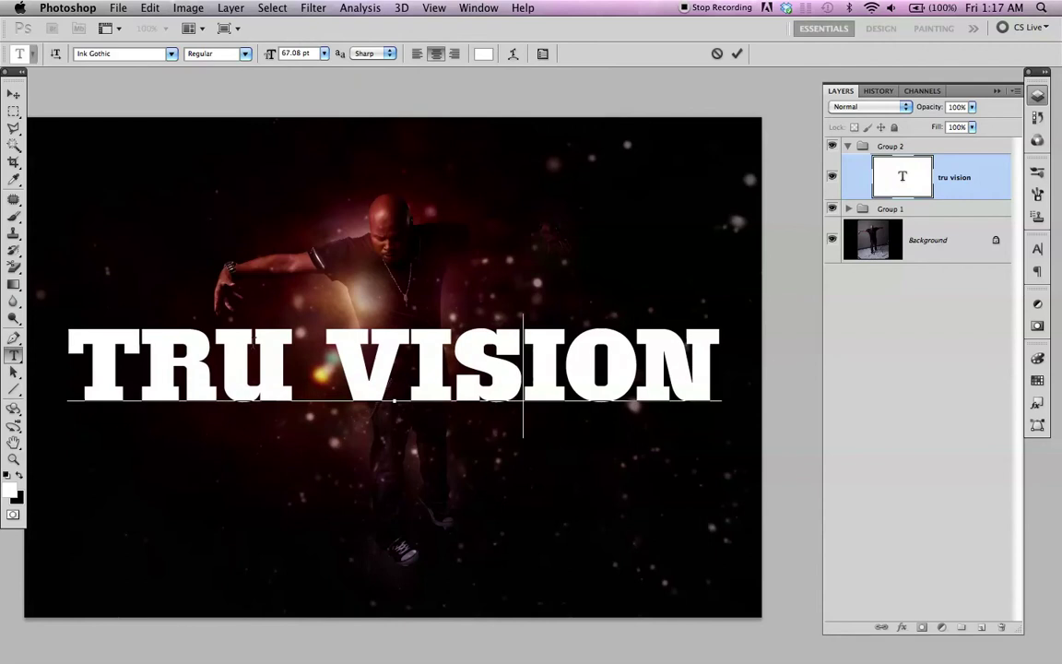
pyautogui.hotkey('alt', 'Left')
pyautogui.hotkey('alt', 'Left')
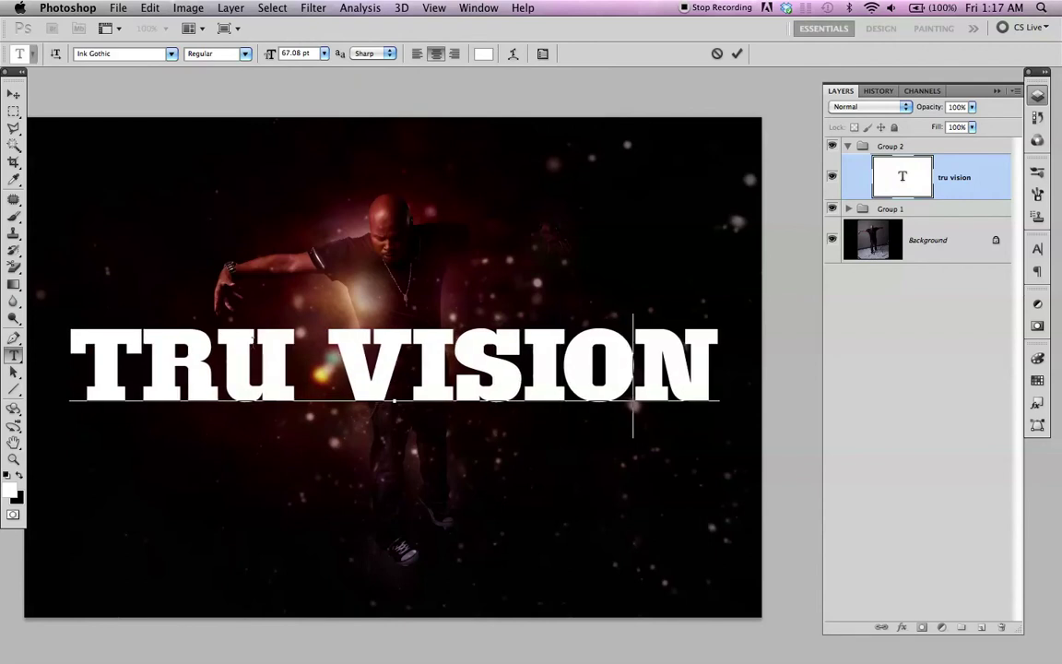
pyautogui.press('Home')
pyautogui.press('Right')
pyautogui.press('Right')
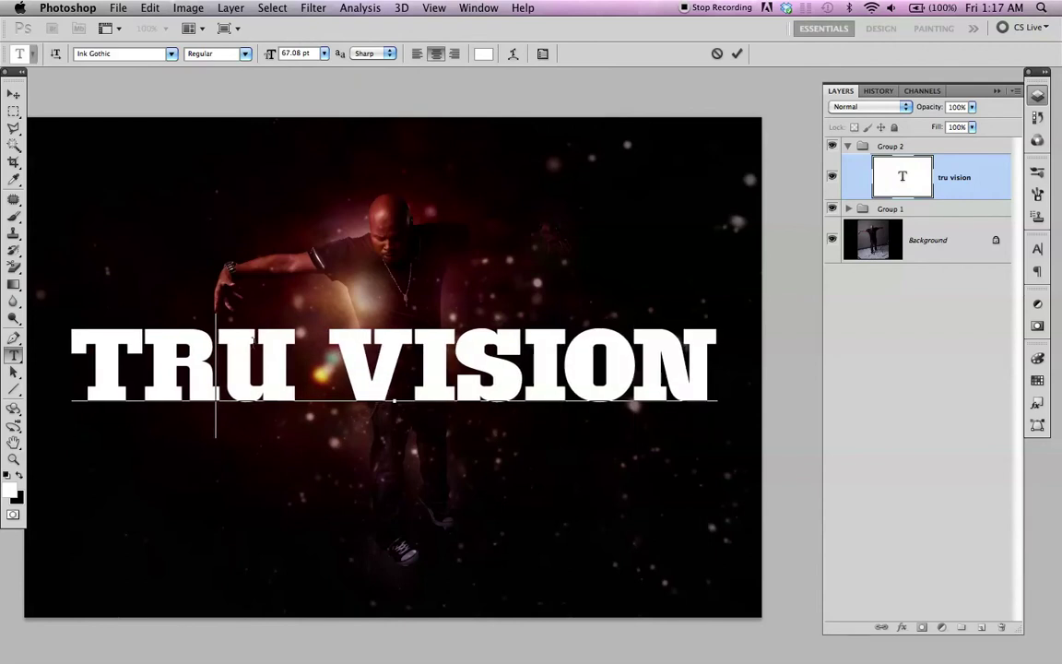
pyautogui.hotkey('alt', 'Left')
pyautogui.hotkey('alt', 'Left')
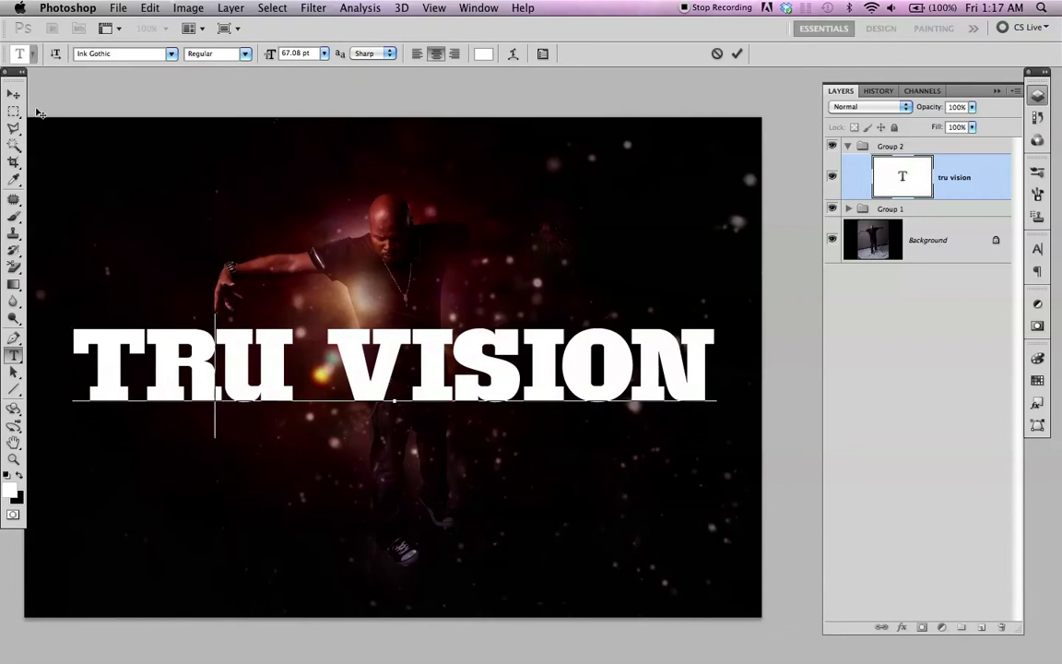
pyautogui.click(14, 93)
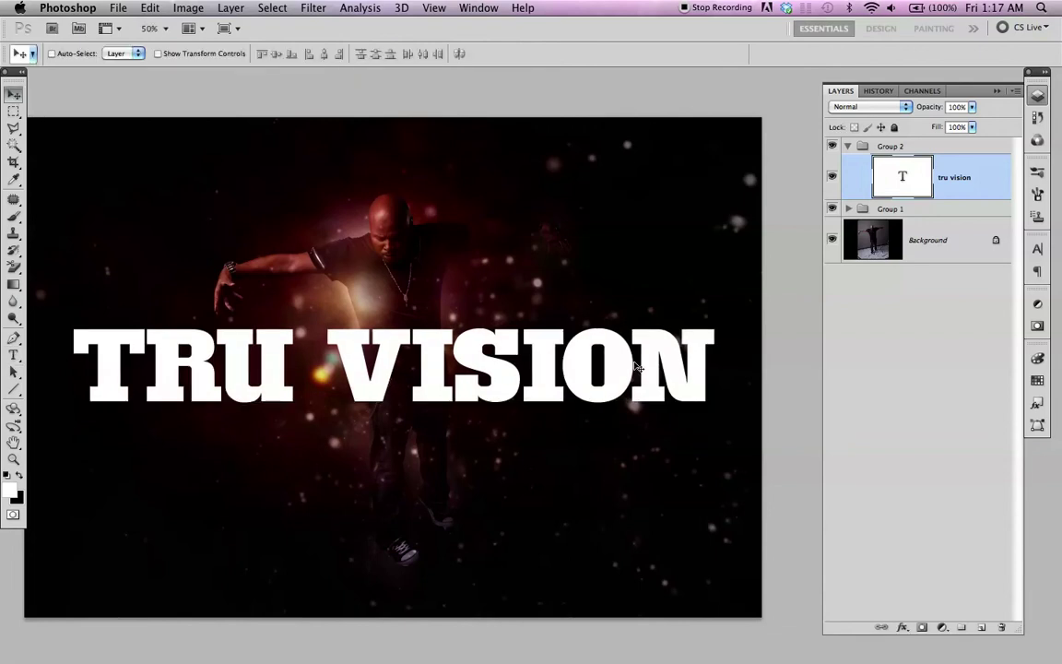
# Step: Shrink the title to about 68%, keeping it on a single line
pyautogui.press('super+t')
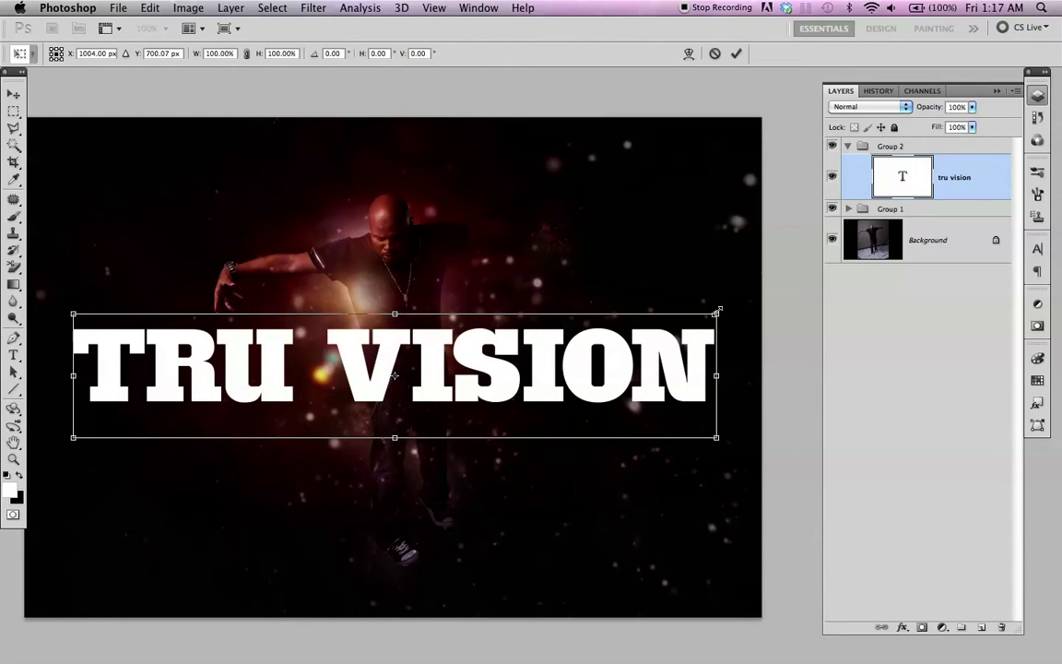
pyautogui.moveTo(717, 312); pyautogui.dragTo(662, 337)
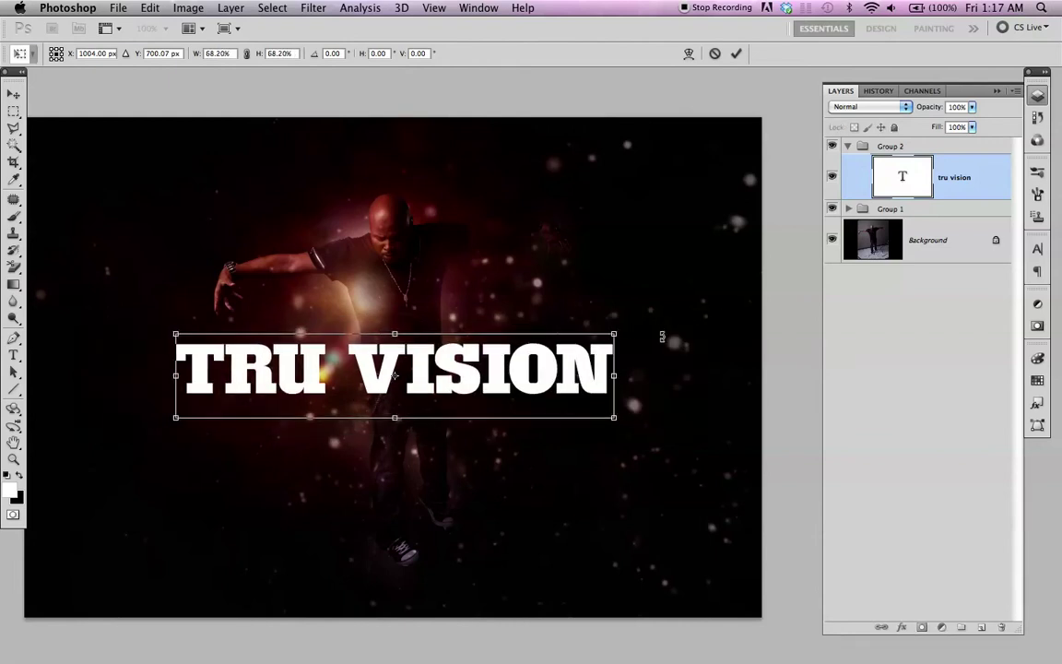
pyautogui.press('Return')
pyautogui.press('t')
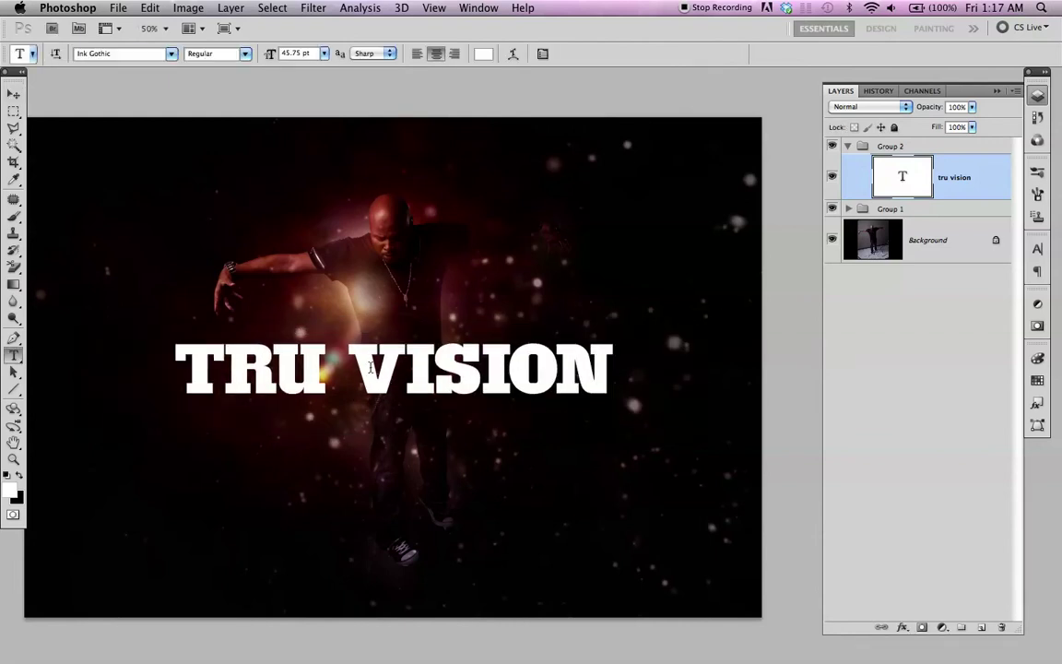
pyautogui.click(367, 367)
pyautogui.press('Return')
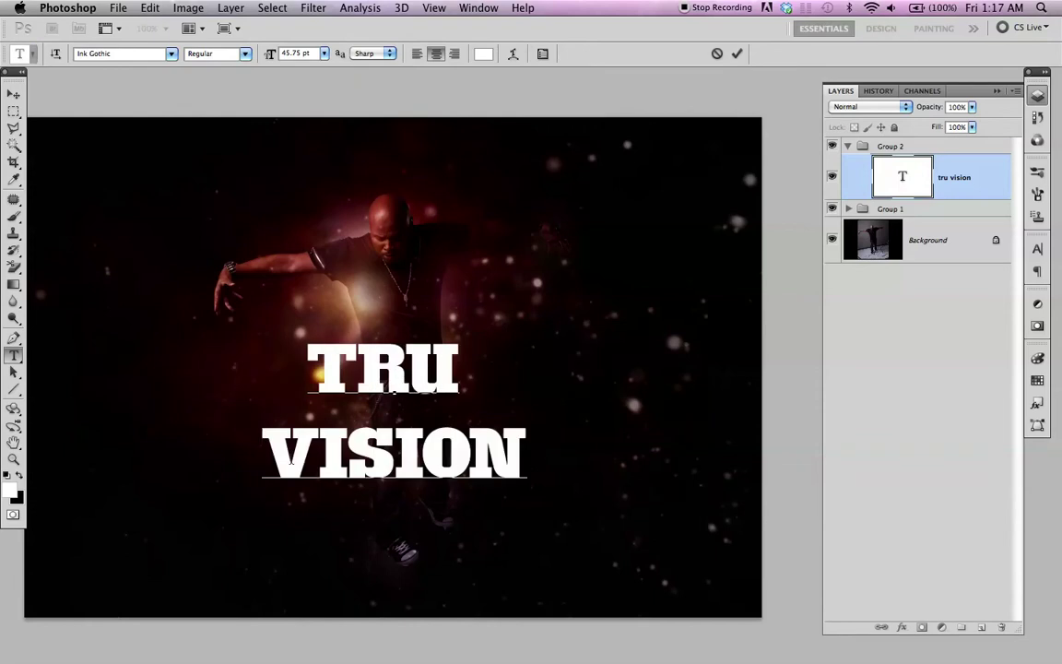
pyautogui.press('BackSpace')
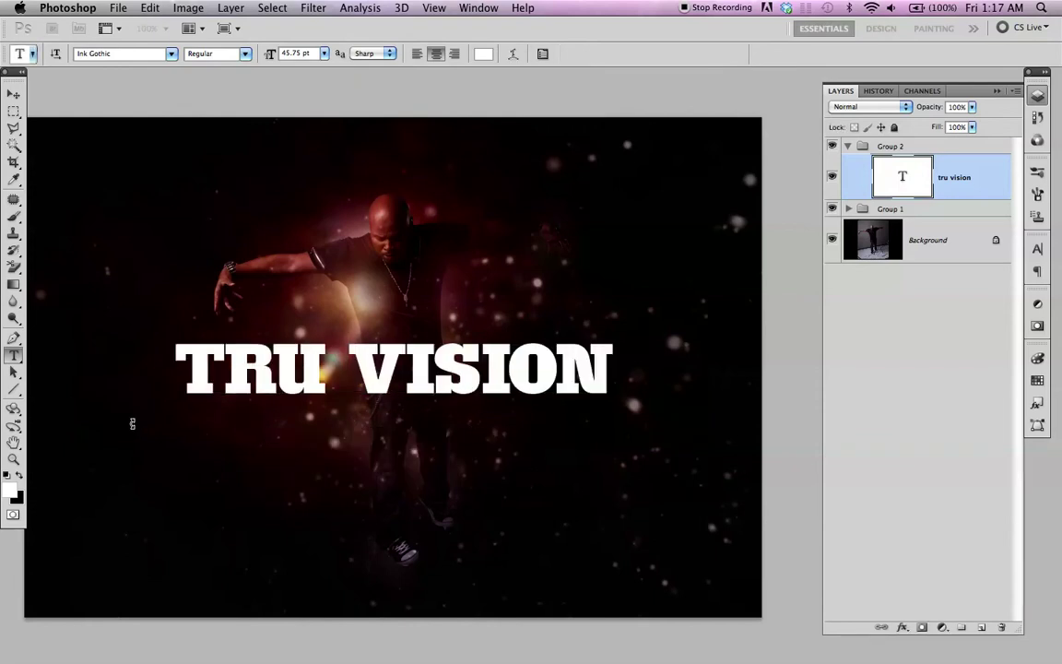
pyautogui.press('super+Return')
# Step: Narrow the title slightly and nudge it upward over the man
pyautogui.press('super+t')
pyautogui.moveTo(617, 376); pyautogui.dragTo(585, 376)
pyautogui.doubleClick(396, 376)
pyautogui.press('v')
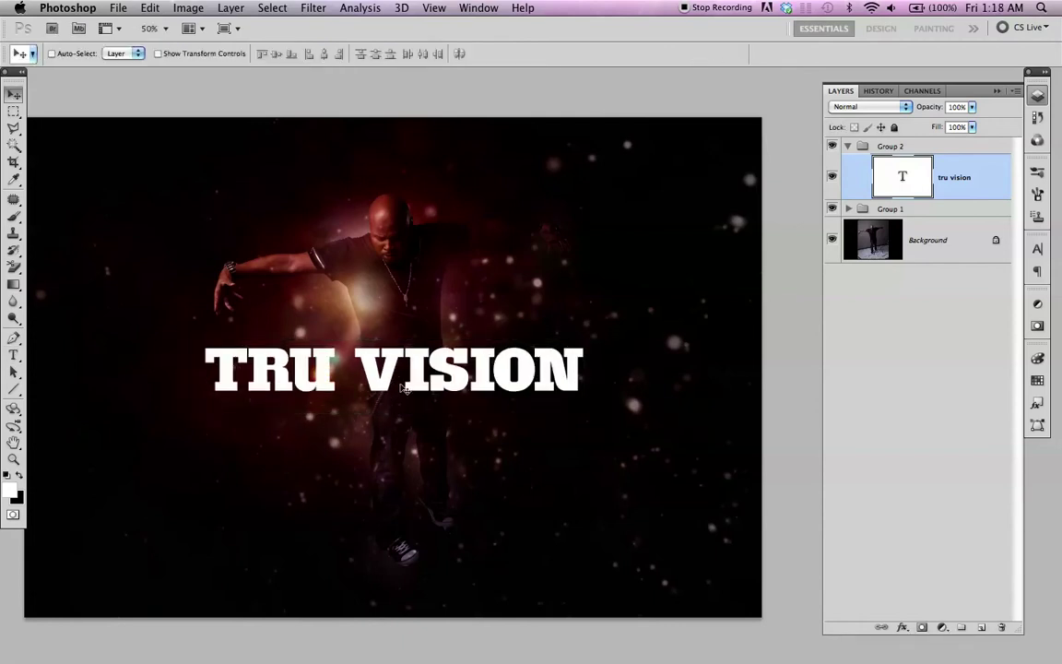
pyautogui.moveTo(394, 376)
pyautogui.mouseDown()
pyautogui.moveTo(392, 352)
pyautogui.moveTo(392, 368)
pyautogui.mouseUp()
# Step: Set the tru vision layer to Overlay after trying Soft Light, and duplicate it
pyautogui.click(848, 209)
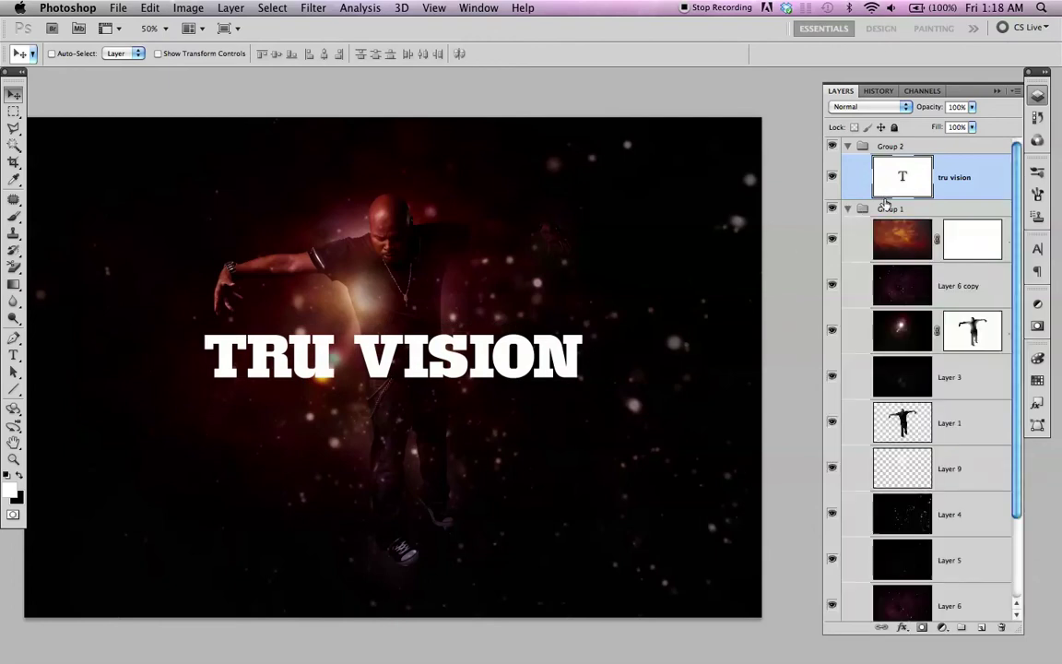
pyautogui.click(860, 108)
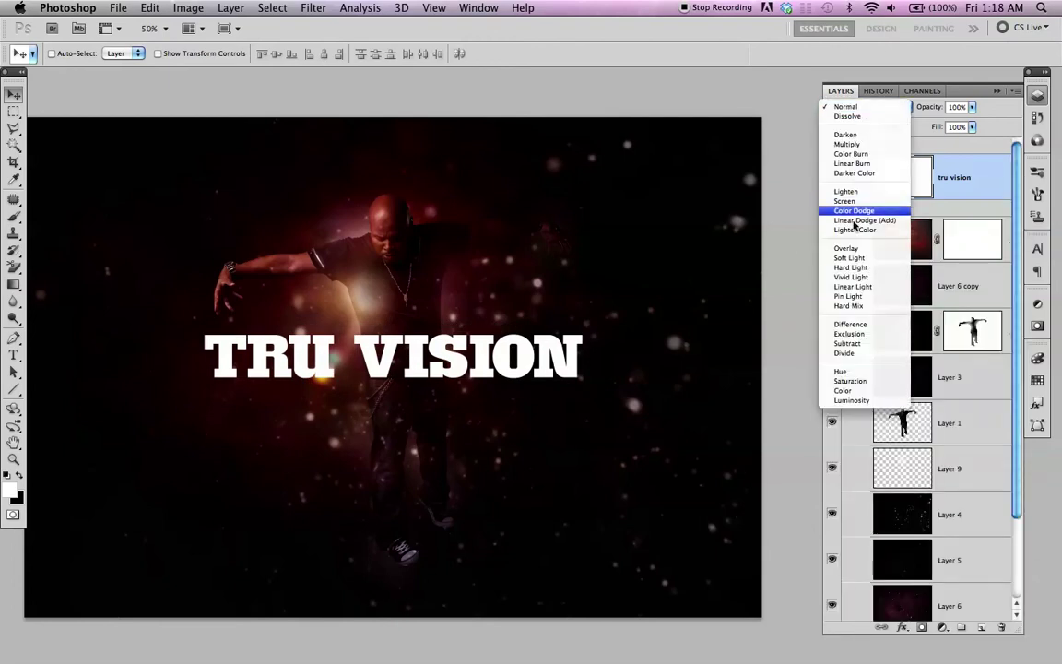
pyautogui.click(853, 249)
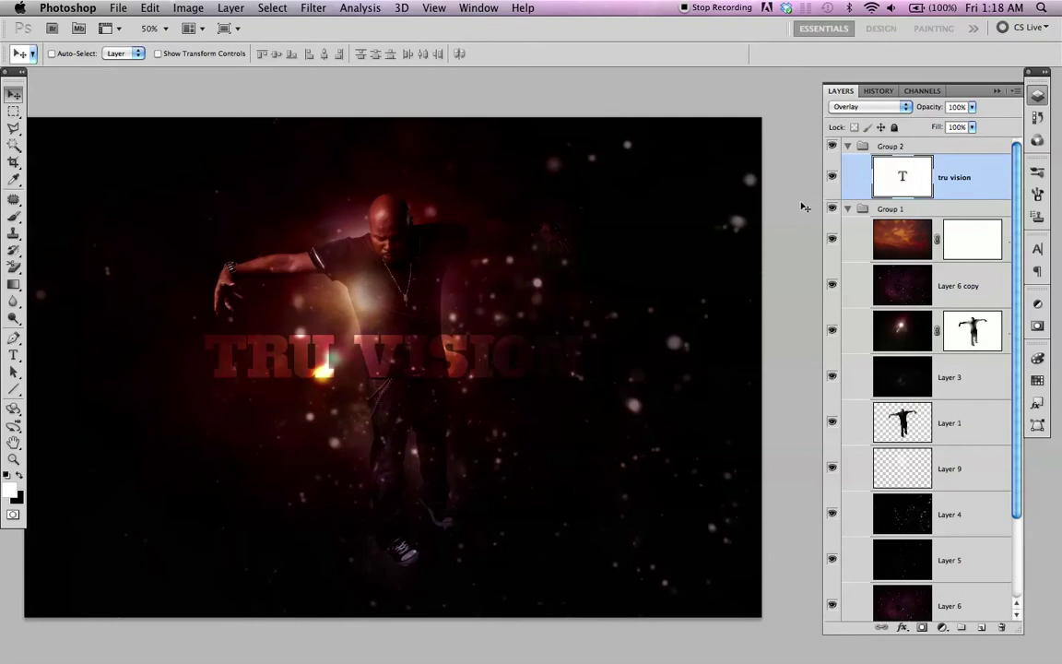
pyautogui.click(854, 109)
pyautogui.click(853, 118)
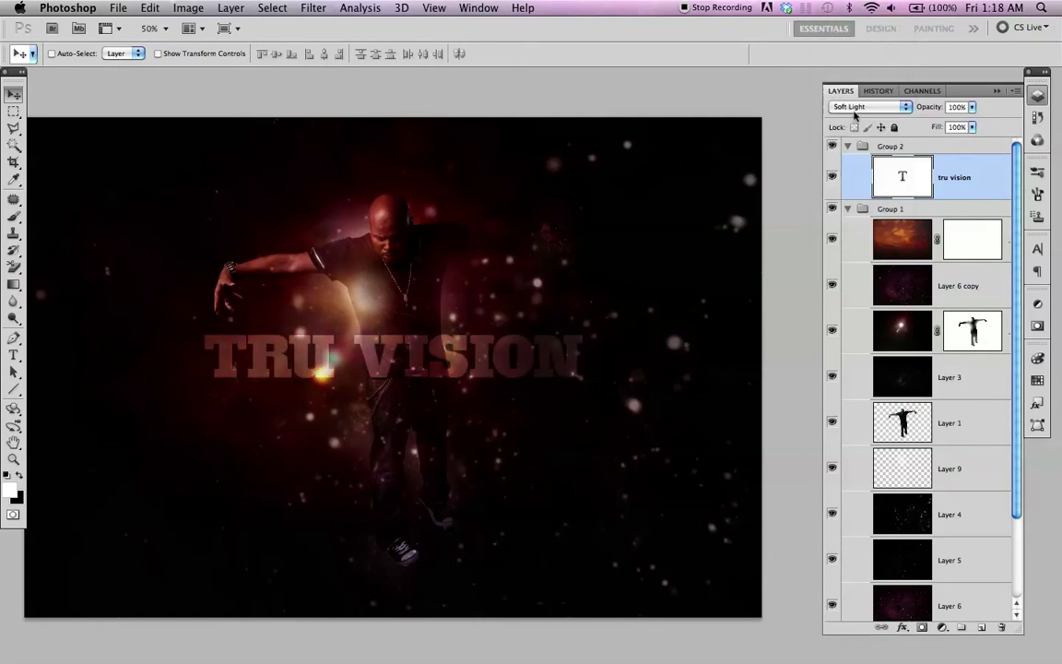
pyautogui.click(855, 109)
pyautogui.click(857, 96)
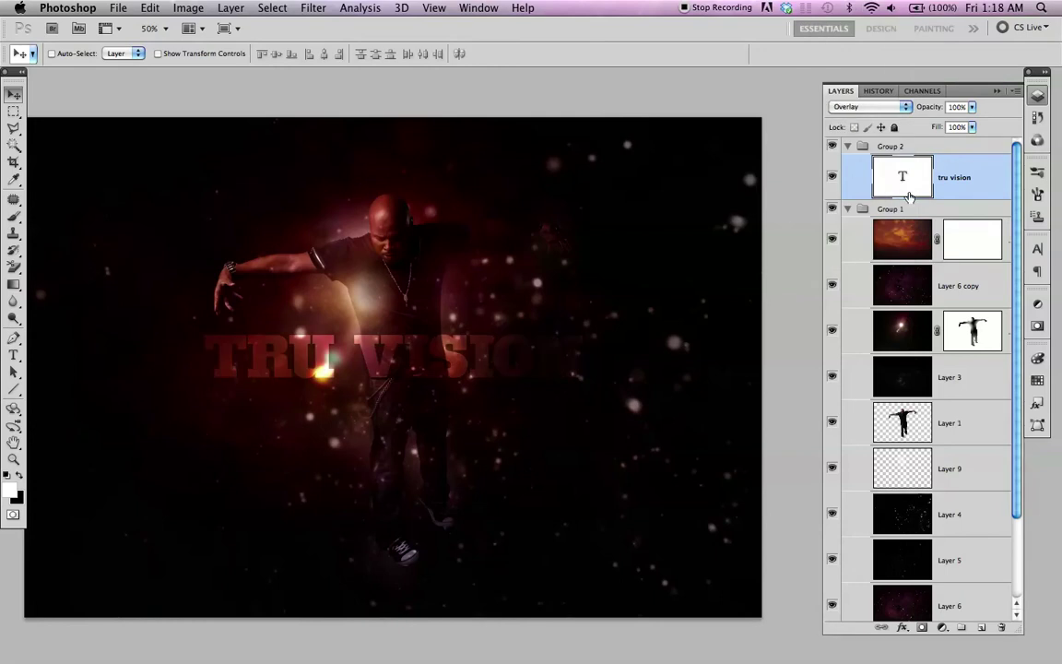
pyautogui.moveTo(914, 185); pyautogui.dragTo(982, 626)
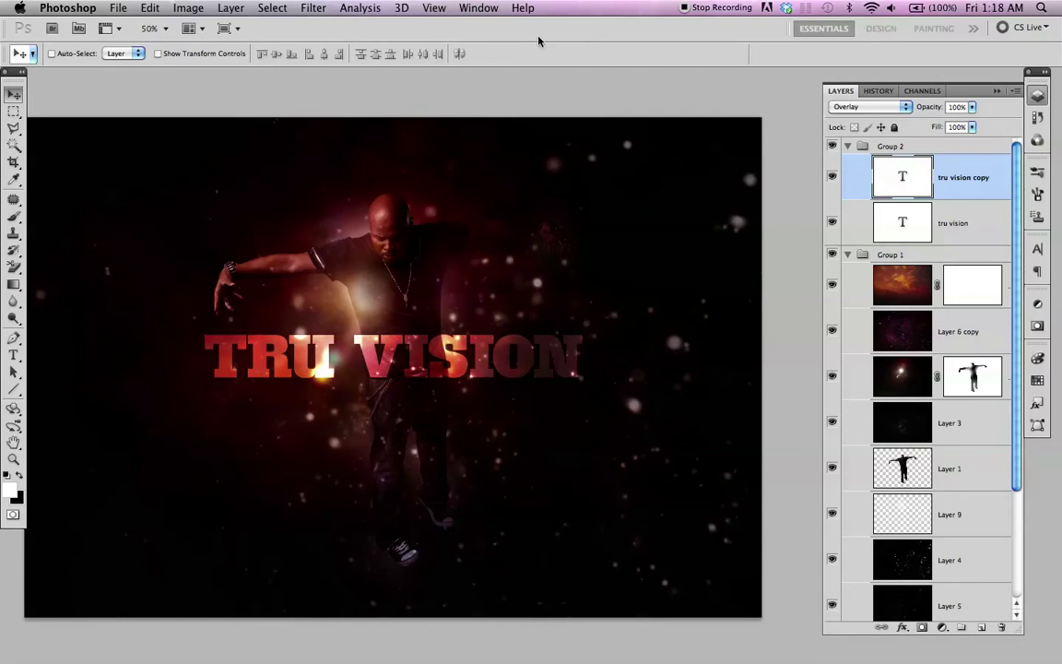
# Step: Rasterize the tru vision copy layer with Layer > Rasterize > Type
pyautogui.click(230, 8)
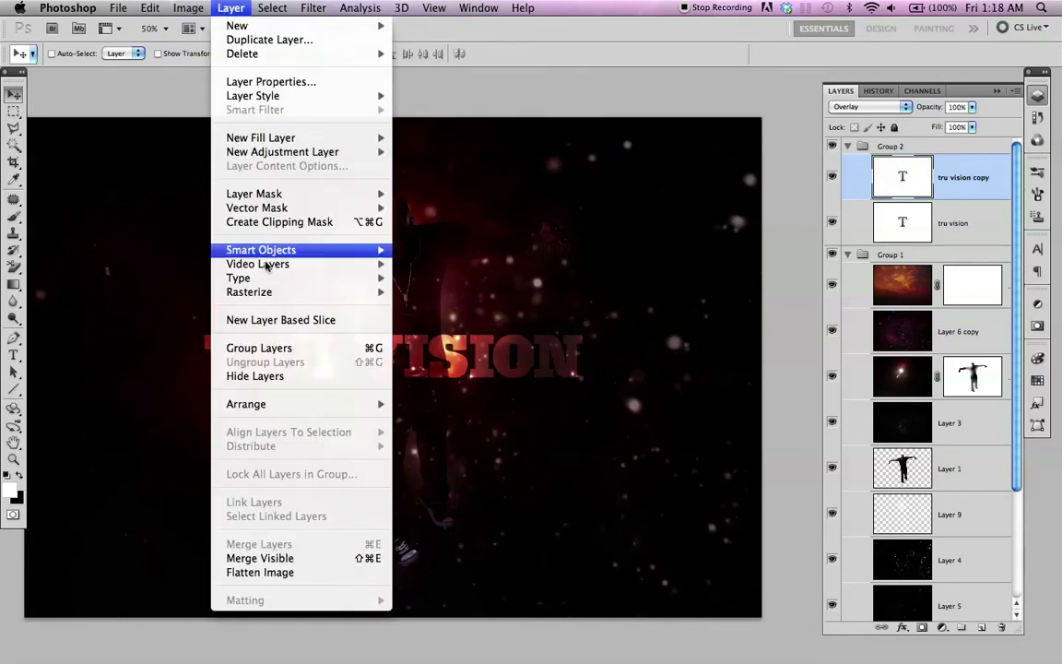
pyautogui.moveTo(284, 301)
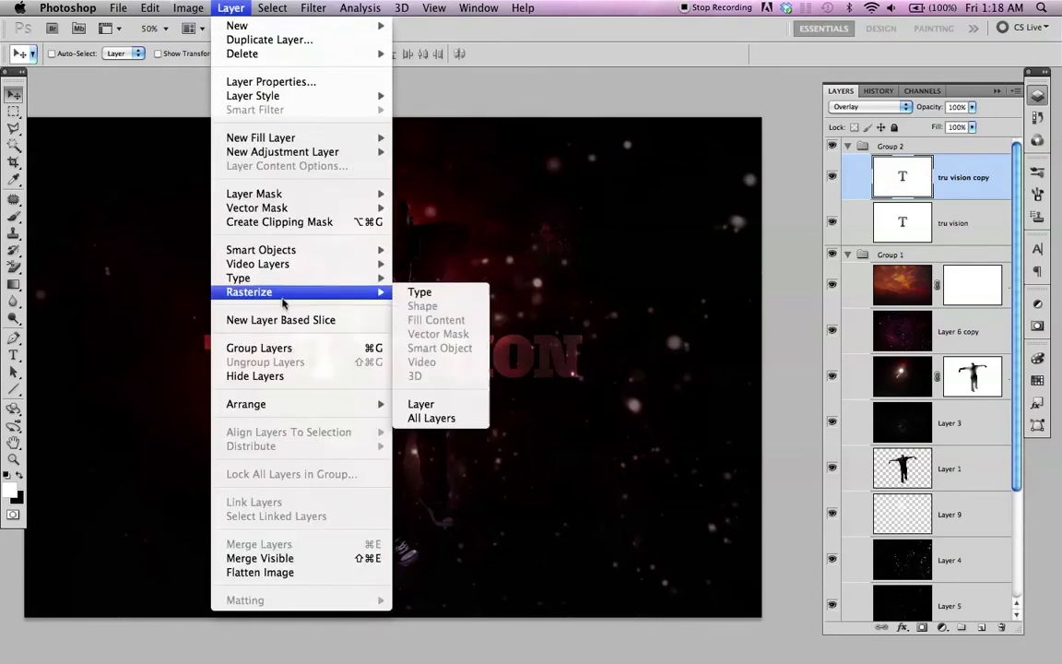
pyautogui.click(452, 292)
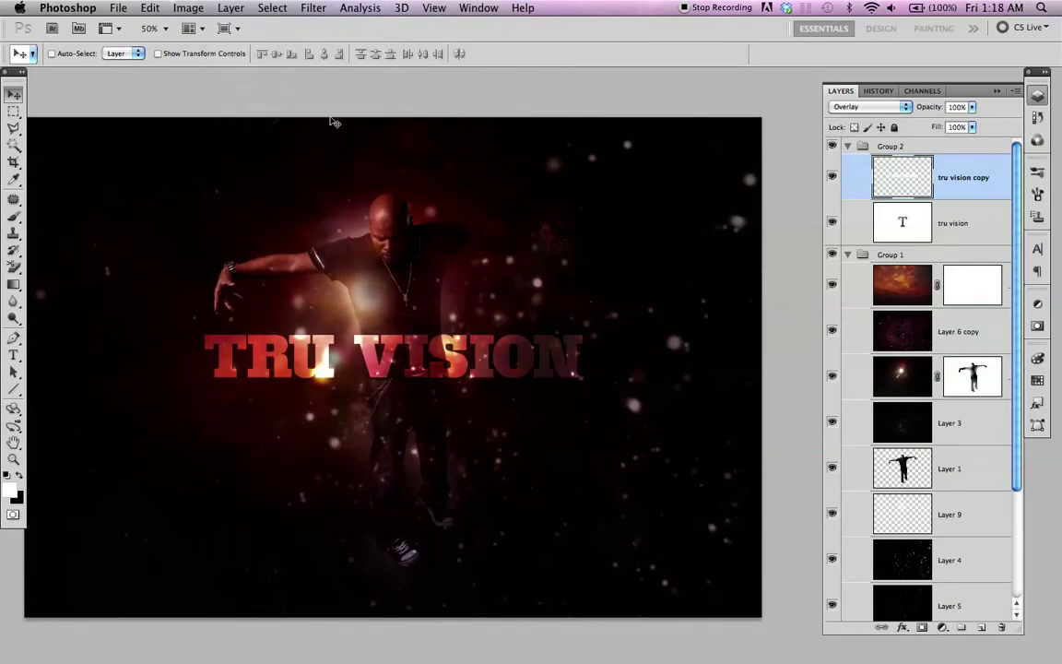
pyautogui.click(313, 9)
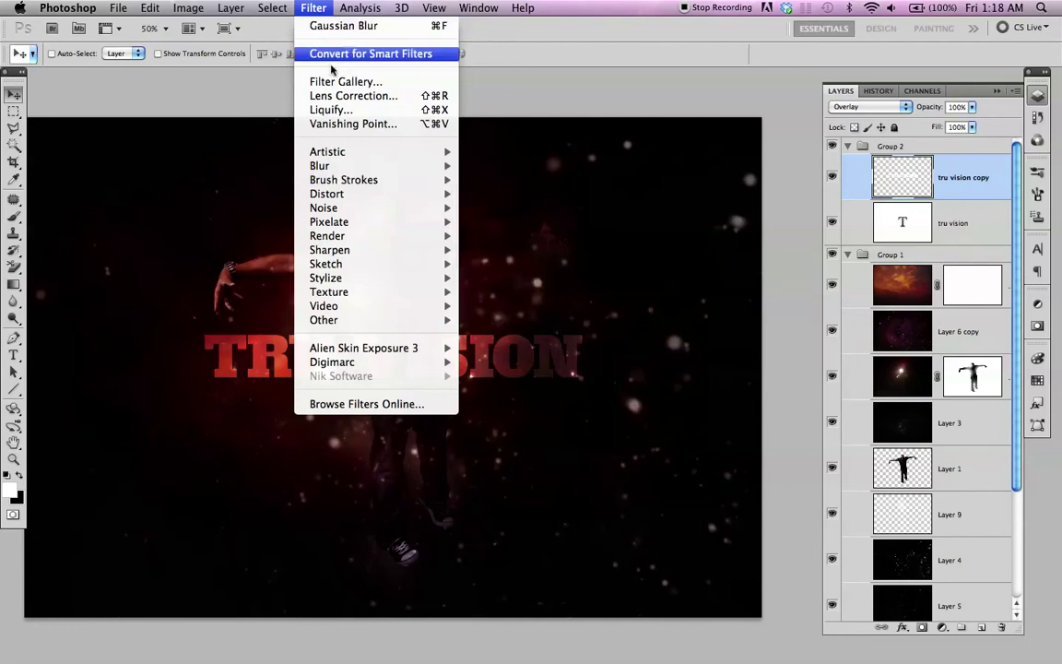
# Step: Apply a 3.7-pixel Gaussian Blur to the title copy, comparing with the original hidden
pyautogui.moveTo(351, 184)
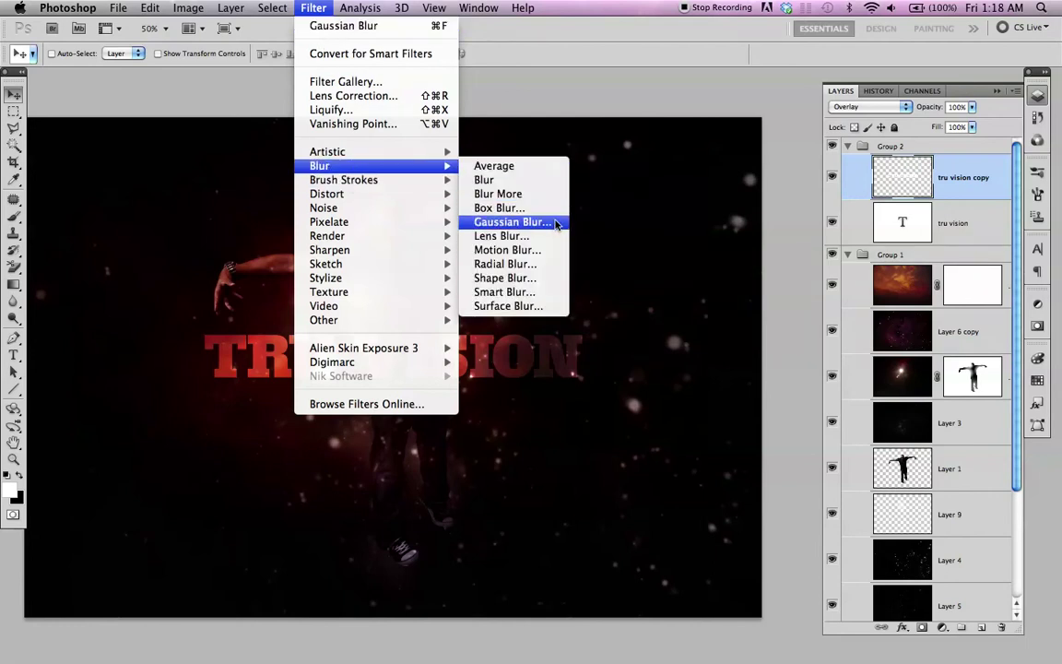
pyautogui.click(556, 223)
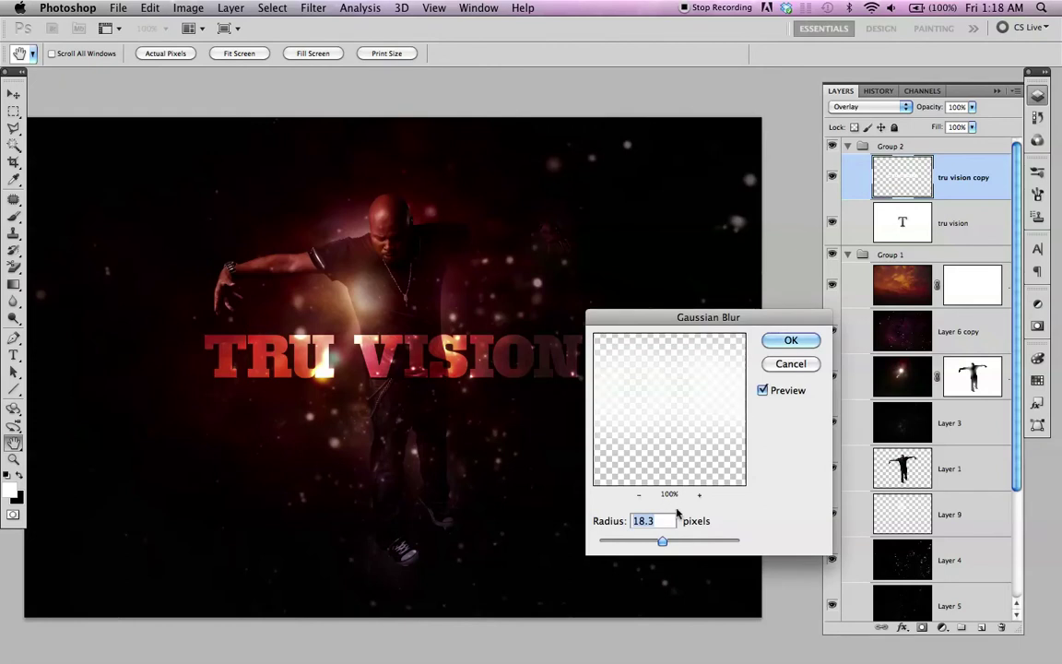
pyautogui.moveTo(661, 543); pyautogui.dragTo(625, 544)
pyautogui.click(790, 340)
pyautogui.press('v')
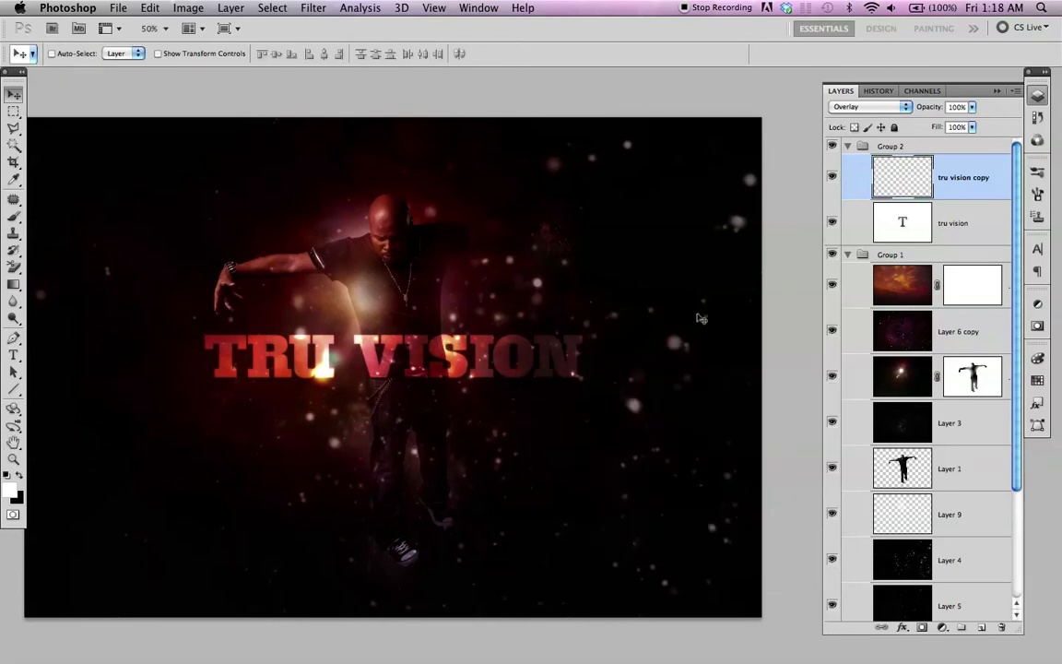
pyautogui.press('super+plus')
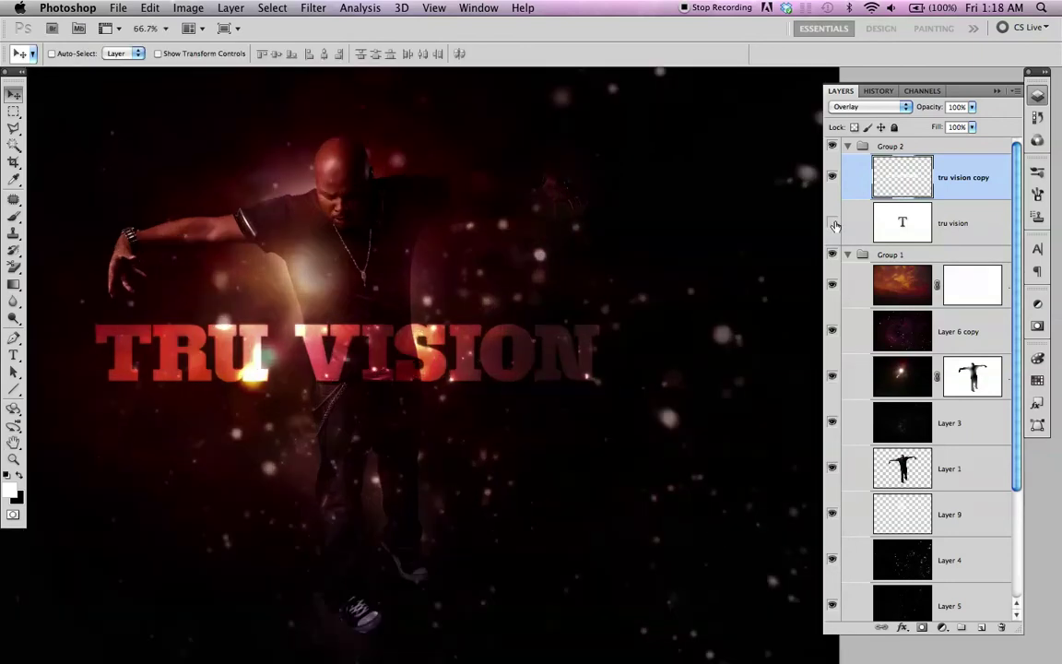
pyautogui.click(832, 225)
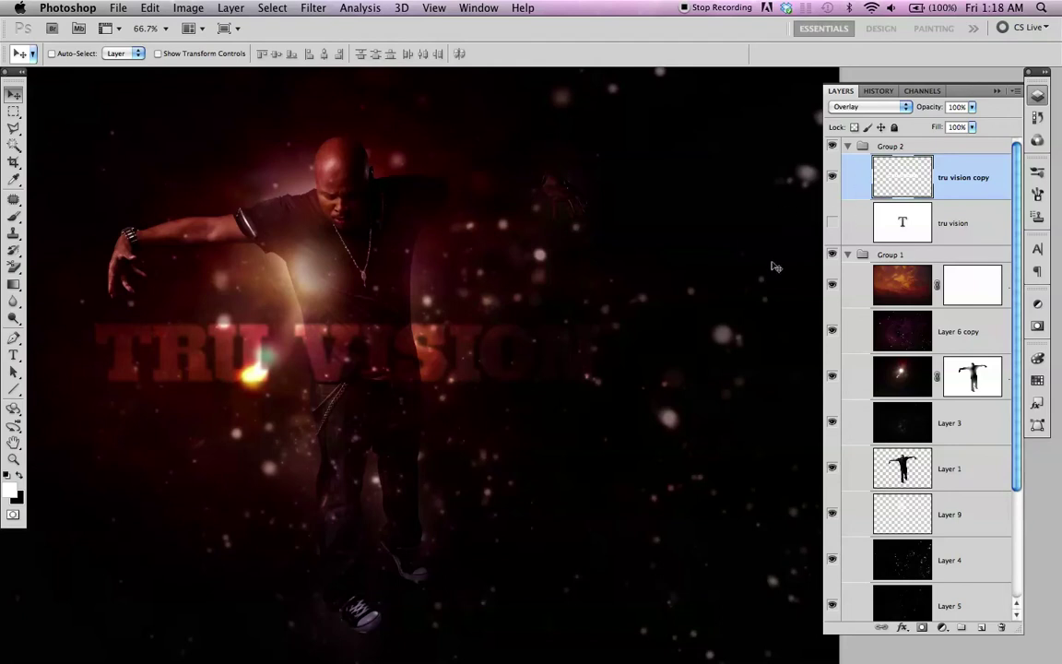
pyautogui.click(831, 223)
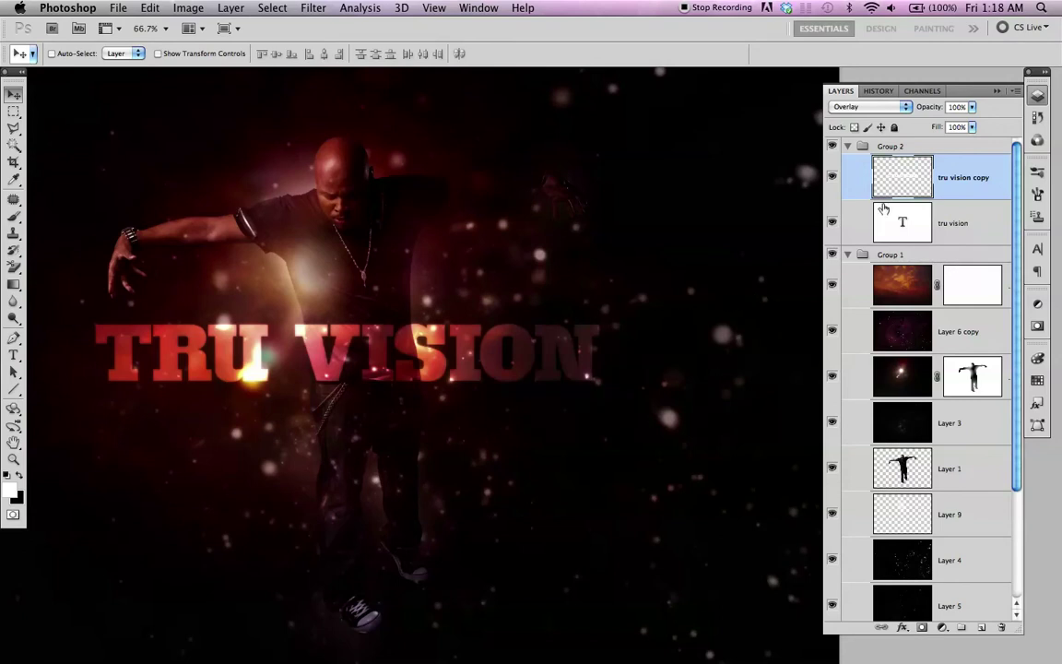
# Step: Duplicate the blurred title layer to create 'tru vision copy 2'
pyautogui.press('super+j')
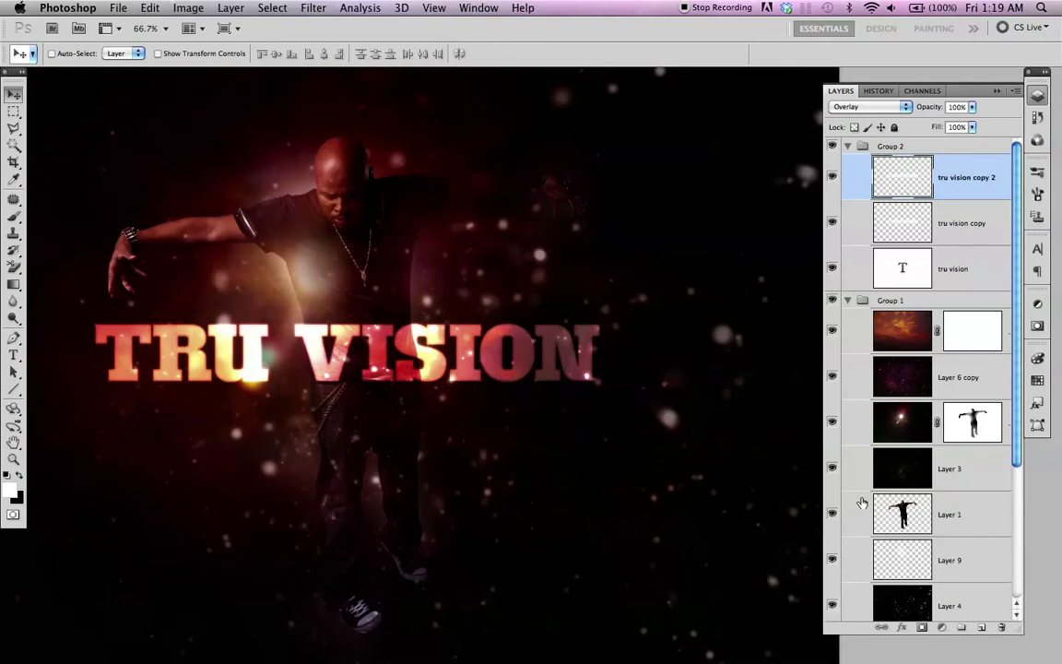
pyautogui.press('super+t')
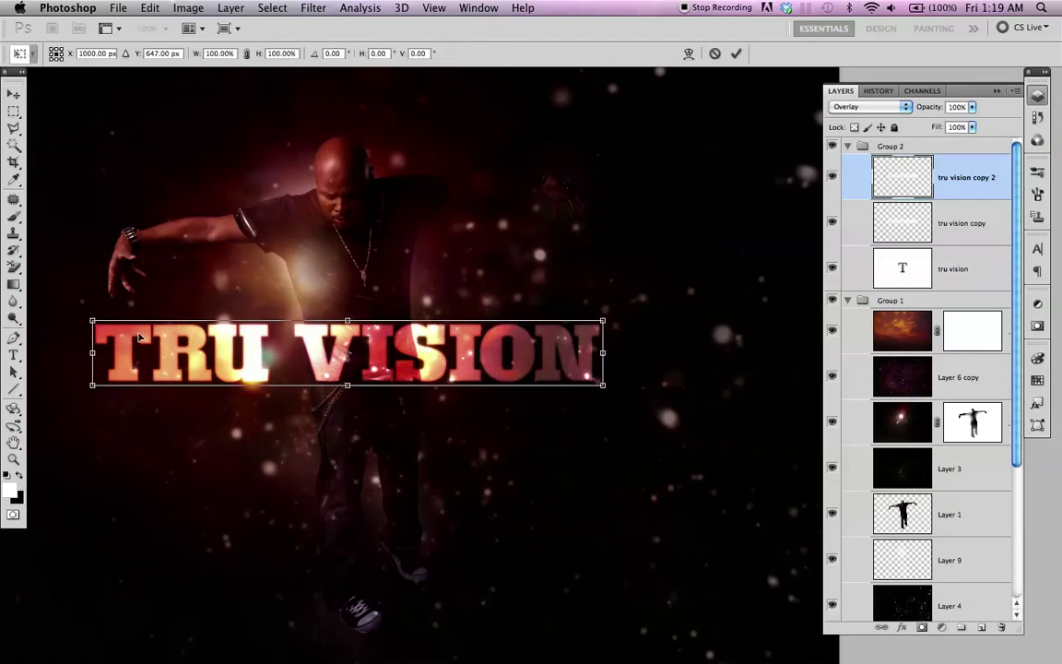
# Step: Skew tru vision copy 2's left corners and place it below tru vision copy in the layer stack
pyautogui.moveTo(92, 322); pyautogui.dragTo(85, 308)
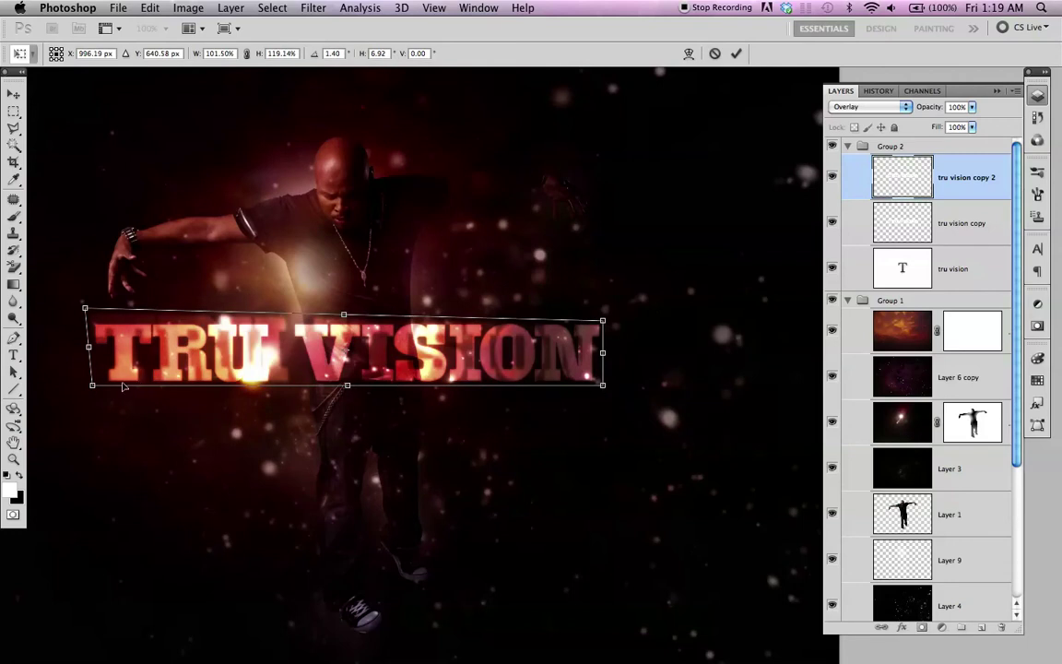
pyautogui.moveTo(93, 386); pyautogui.dragTo(85, 391)
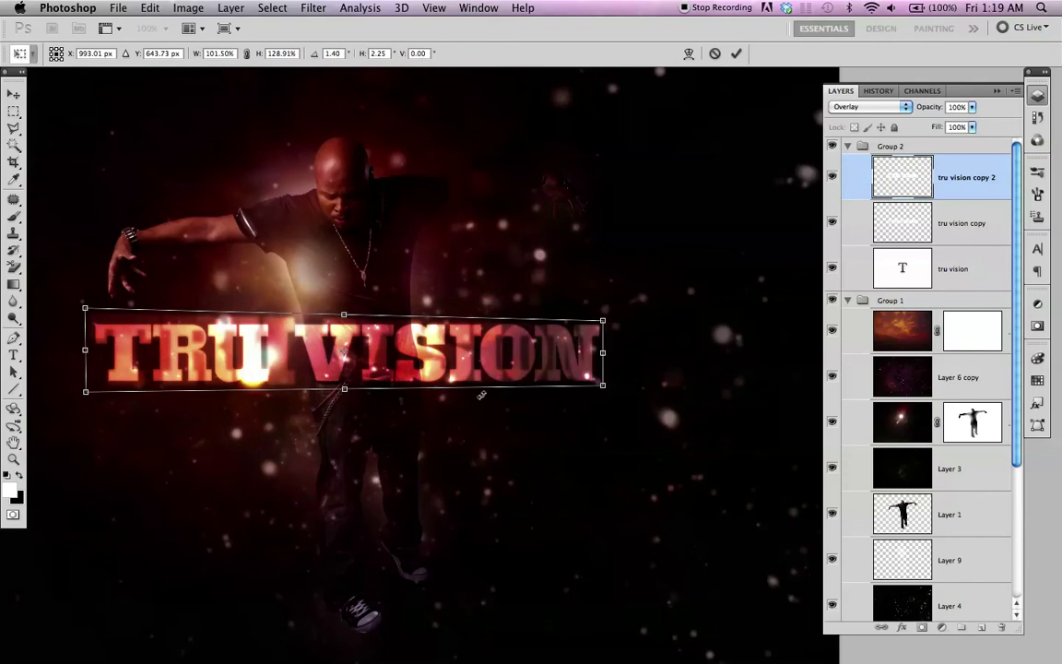
pyautogui.press('Return')
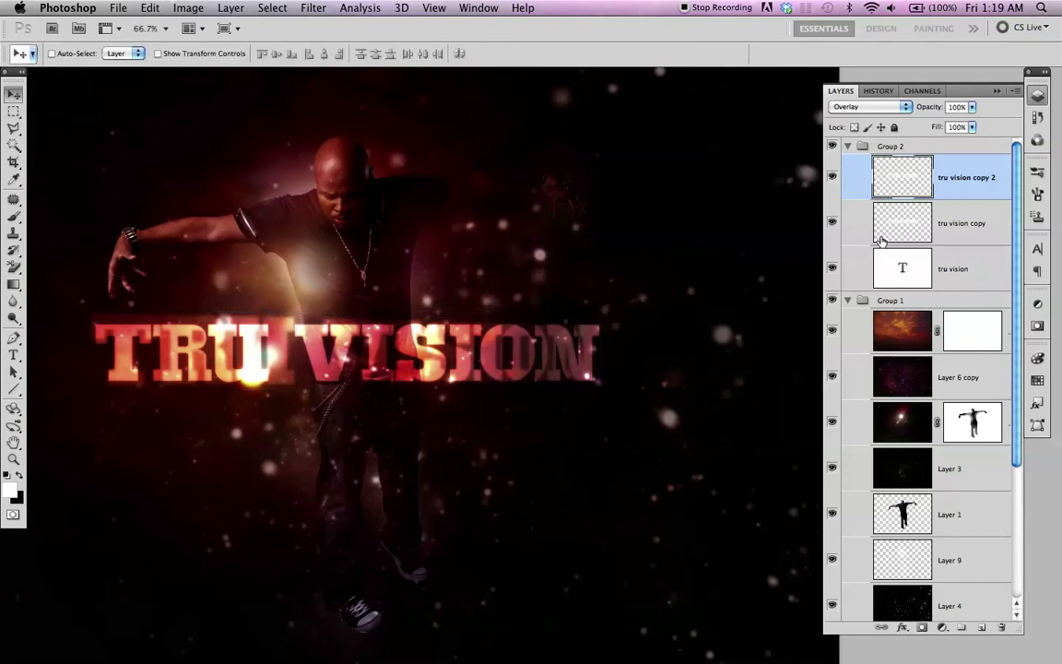
pyautogui.moveTo(876, 178); pyautogui.dragTo(936, 195)
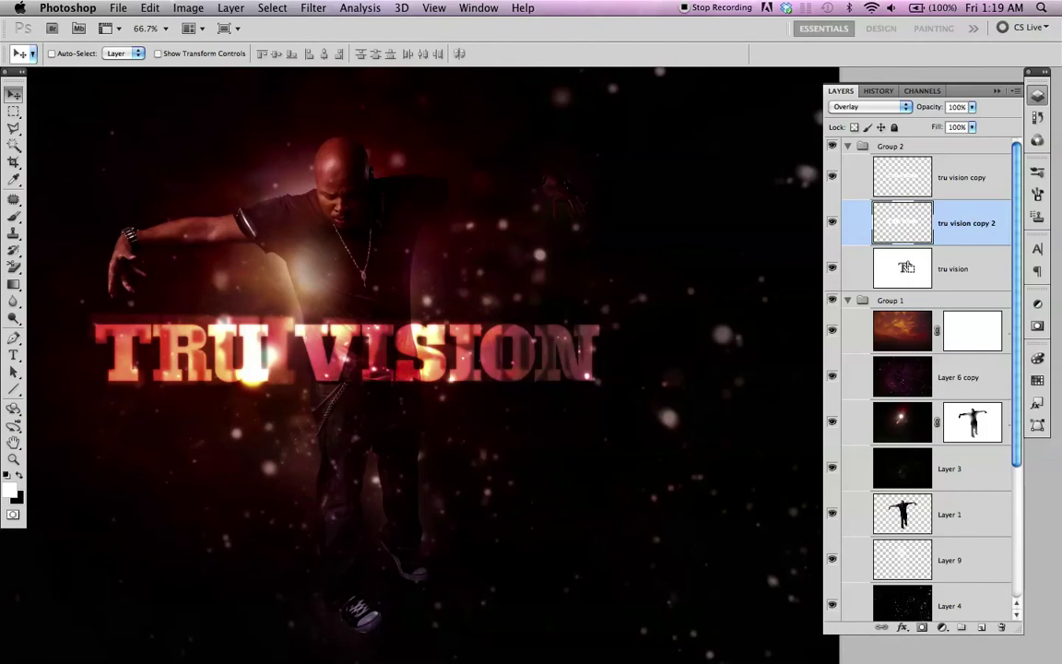
# Step: Give tru vision copy 2 an inverted layer mask shaped from the TRU VISION letters
pyautogui.keyDown('super'); pyautogui.click(903, 269); pyautogui.keyUp('super')
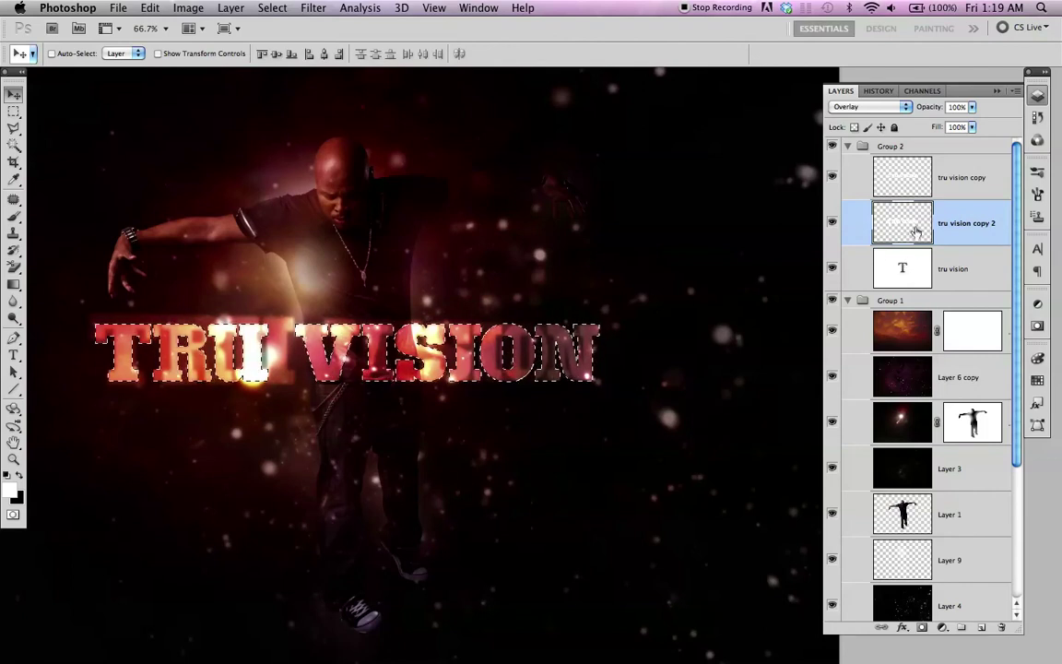
pyautogui.click(921, 628)
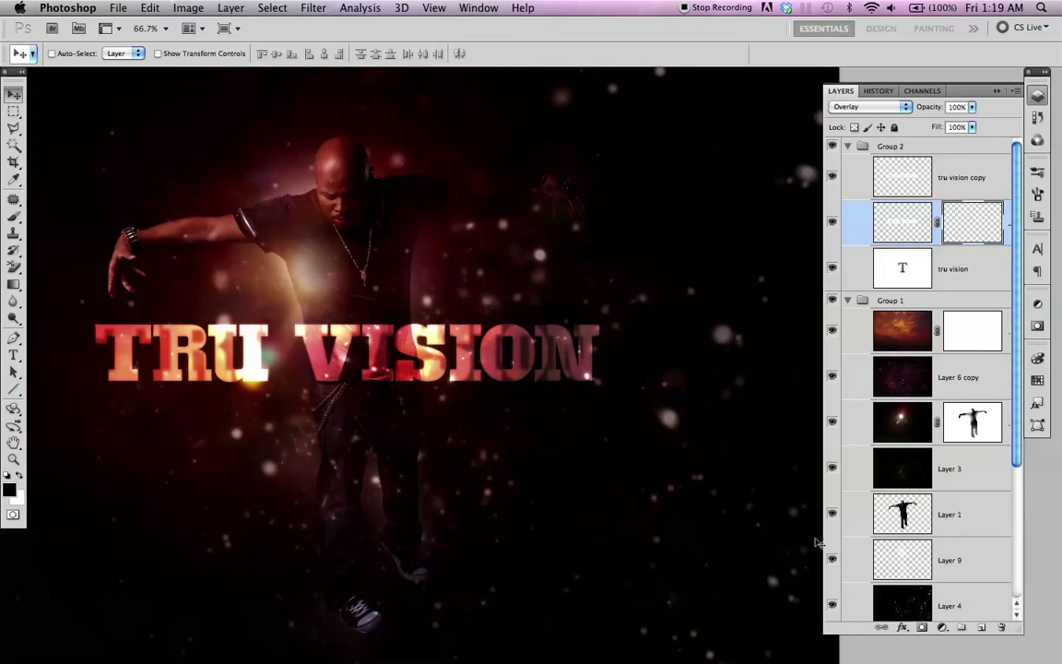
pyautogui.press('super+i')
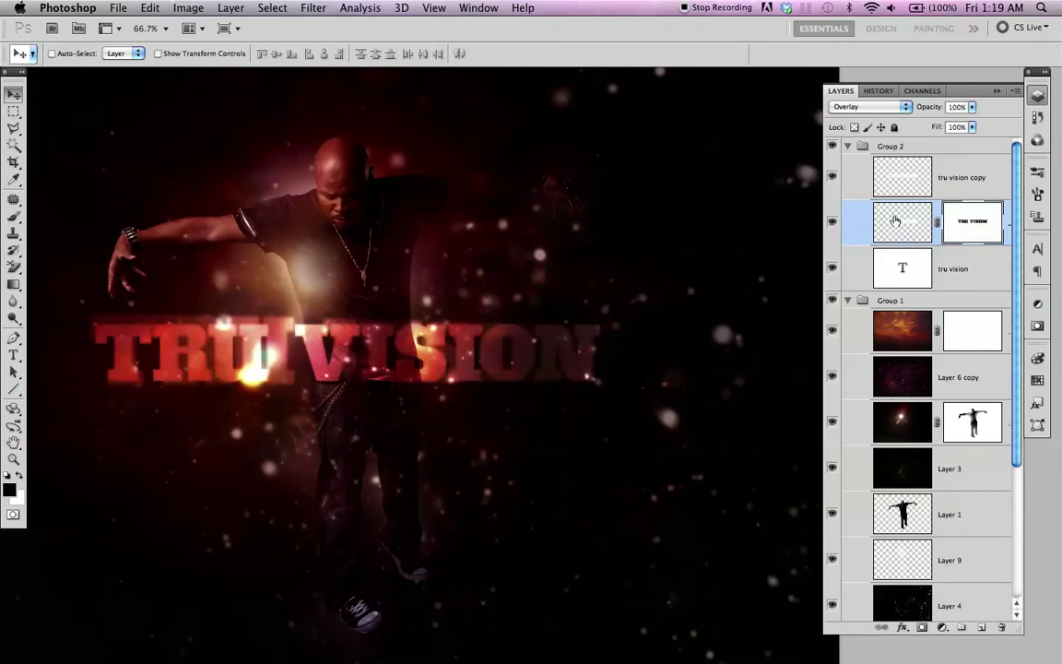
pyautogui.click(833, 223)
pyautogui.click(832, 223)
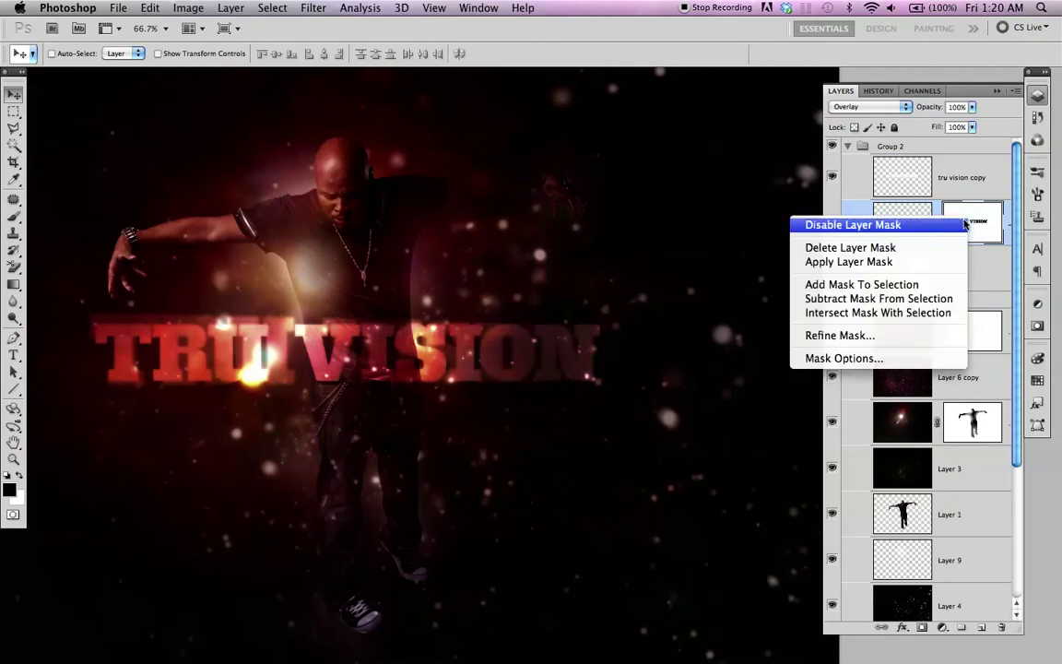
# Step: Compare tru vision copy 2 with its mask disabled, then re-enable the mask
pyautogui.click(949, 226)
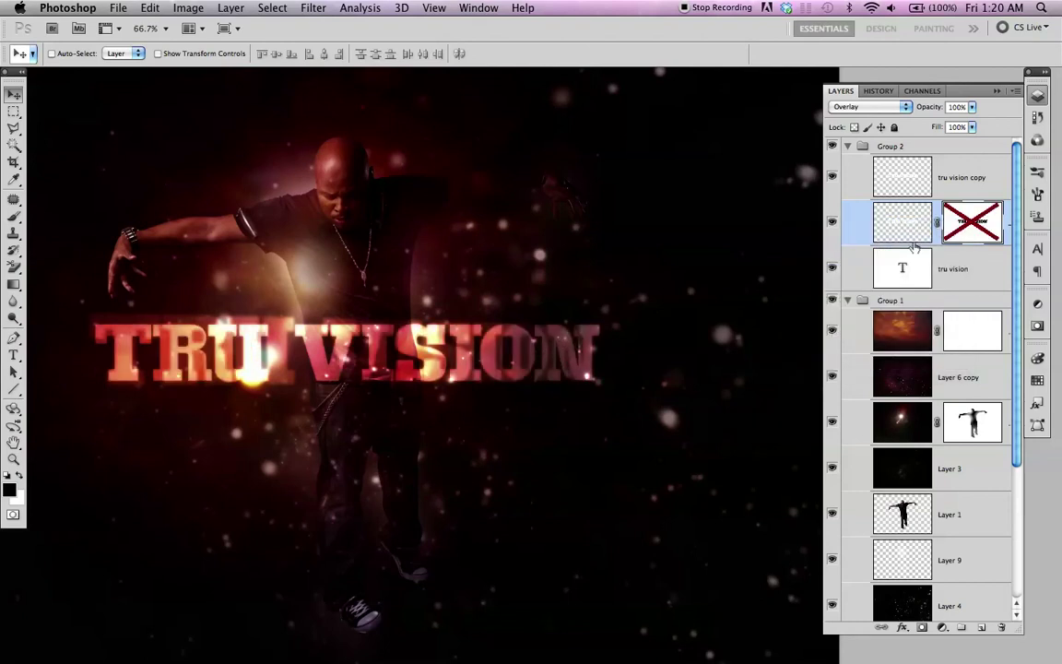
pyautogui.click(832, 224)
pyautogui.click(832, 224)
pyautogui.click(833, 267)
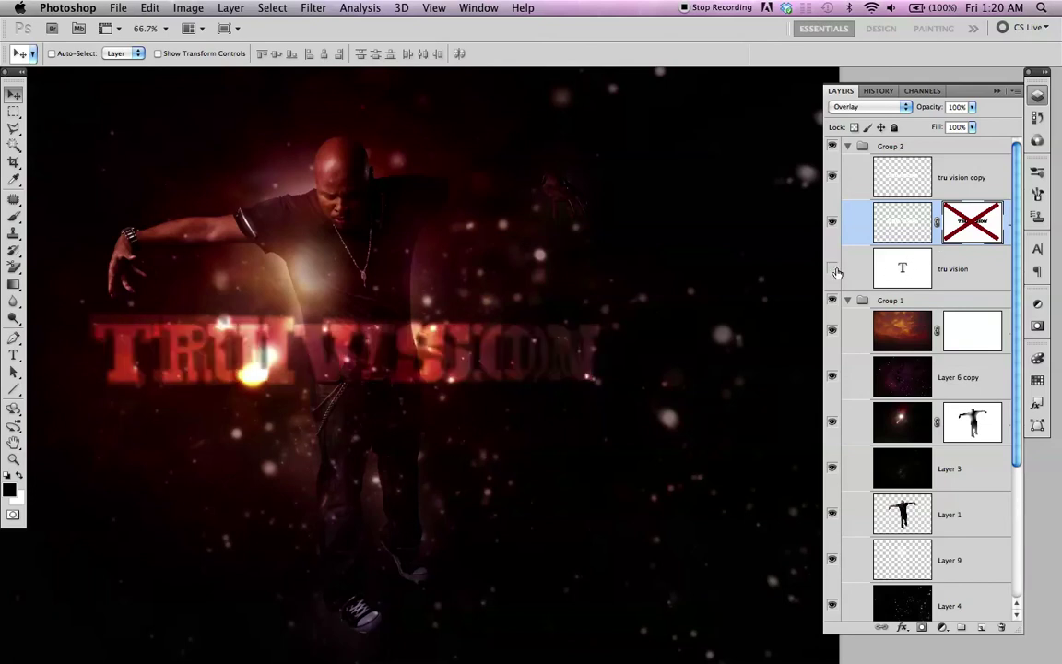
pyautogui.click(833, 267)
pyautogui.rightClick(956, 226)
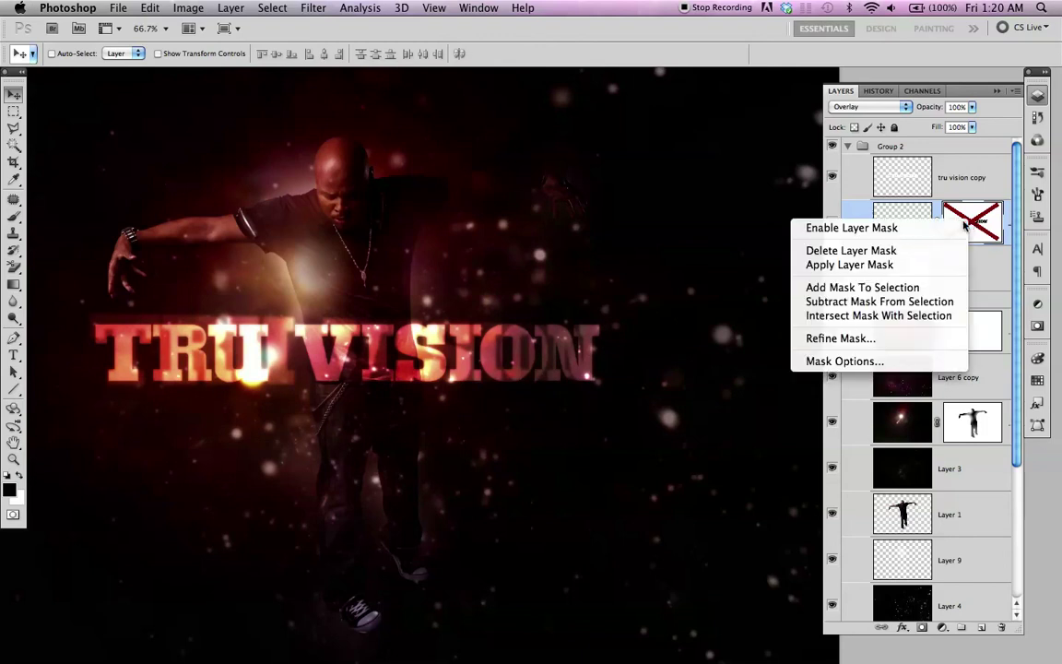
pyautogui.click(922, 228)
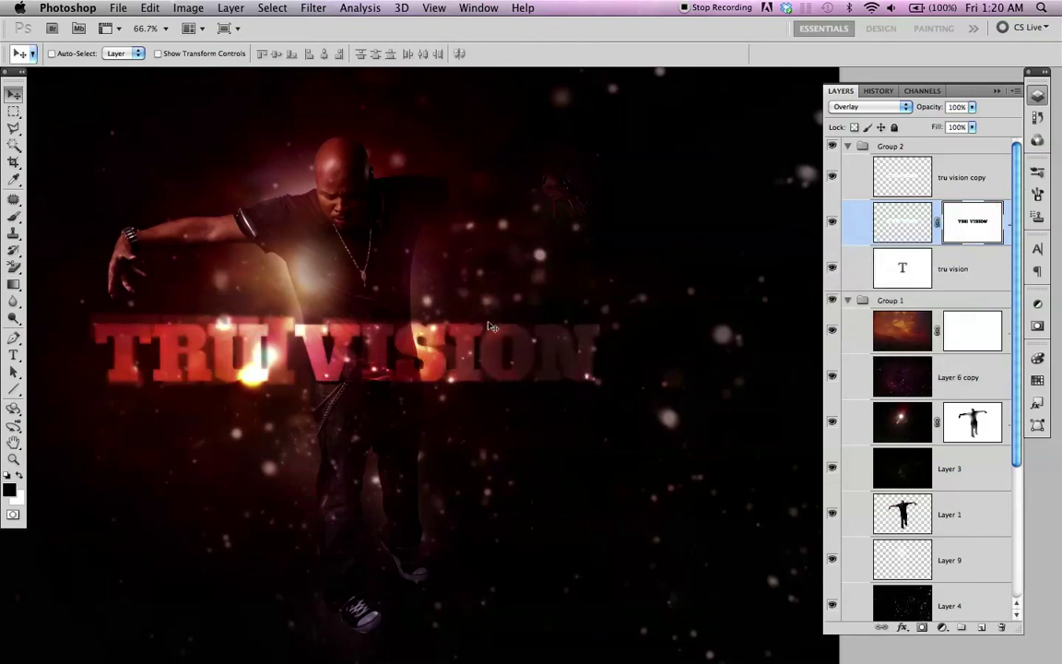
# Step: Hide the tru vision and tru vision copy layers, discarding a trial move and an extra duplicate
pyautogui.moveTo(512, 316); pyautogui.dragTo(540, 199)
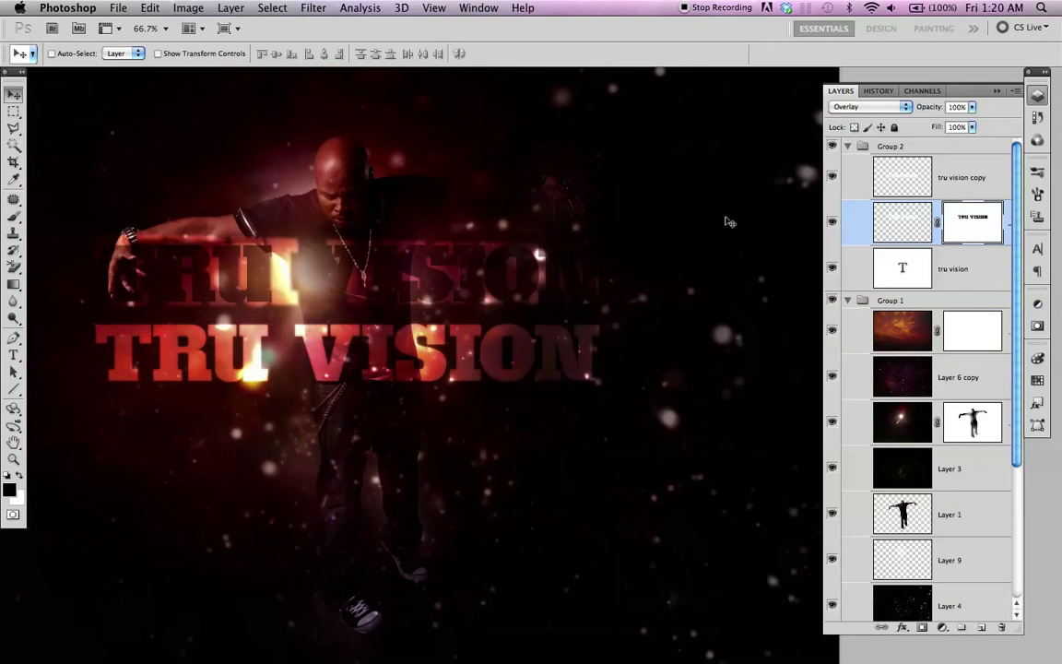
pyautogui.press('super+z')
pyautogui.click(831, 268)
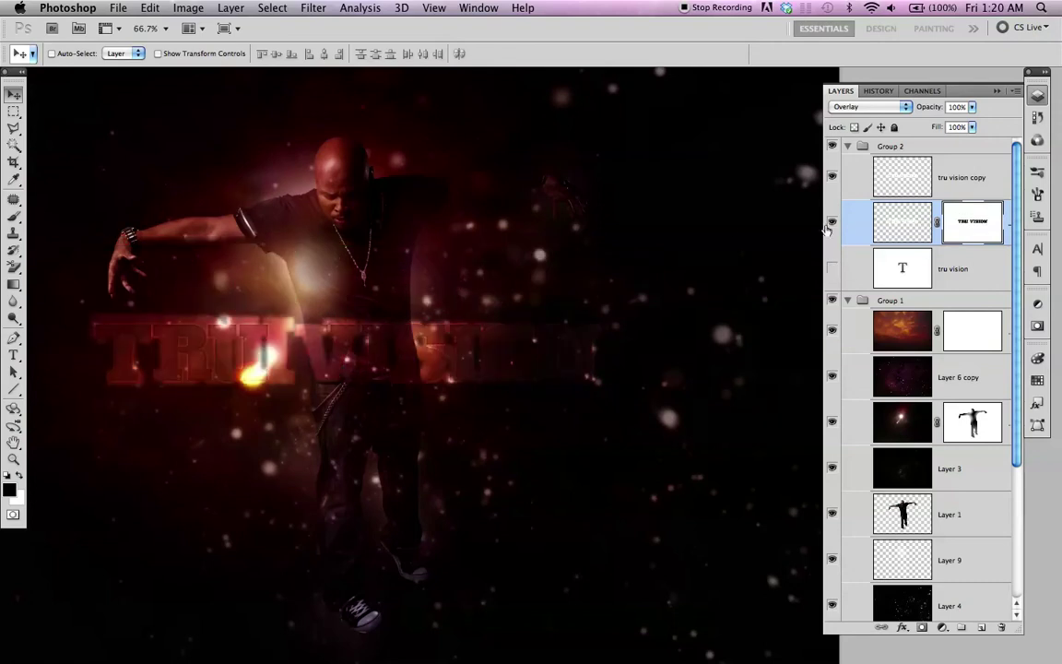
pyautogui.click(832, 177)
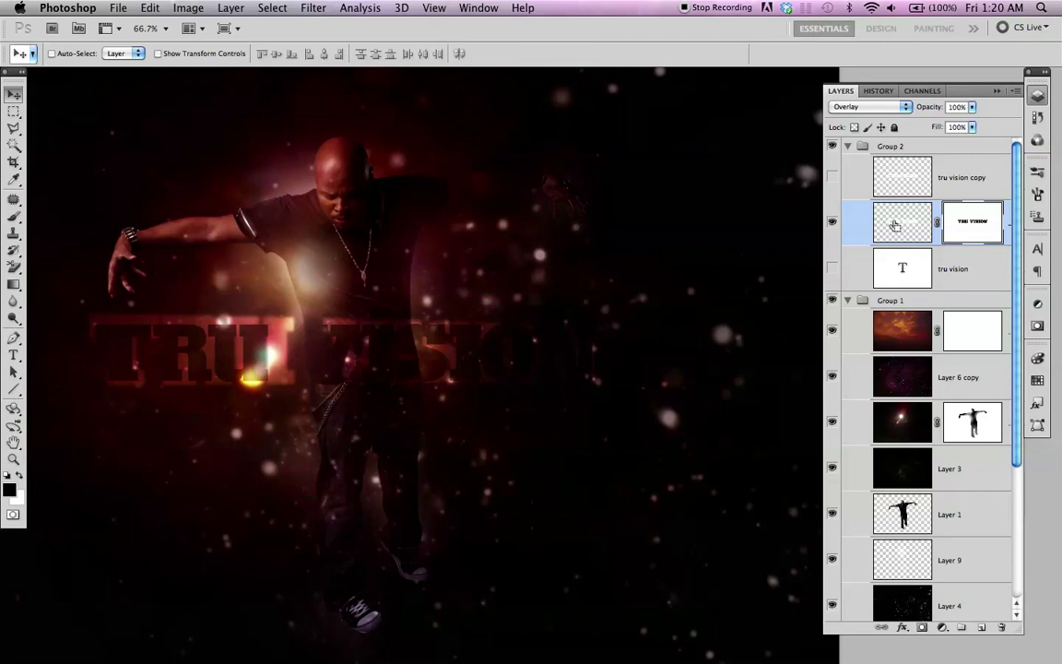
pyautogui.press('super+j')
pyautogui.press('super+j')
pyautogui.press('super+j')
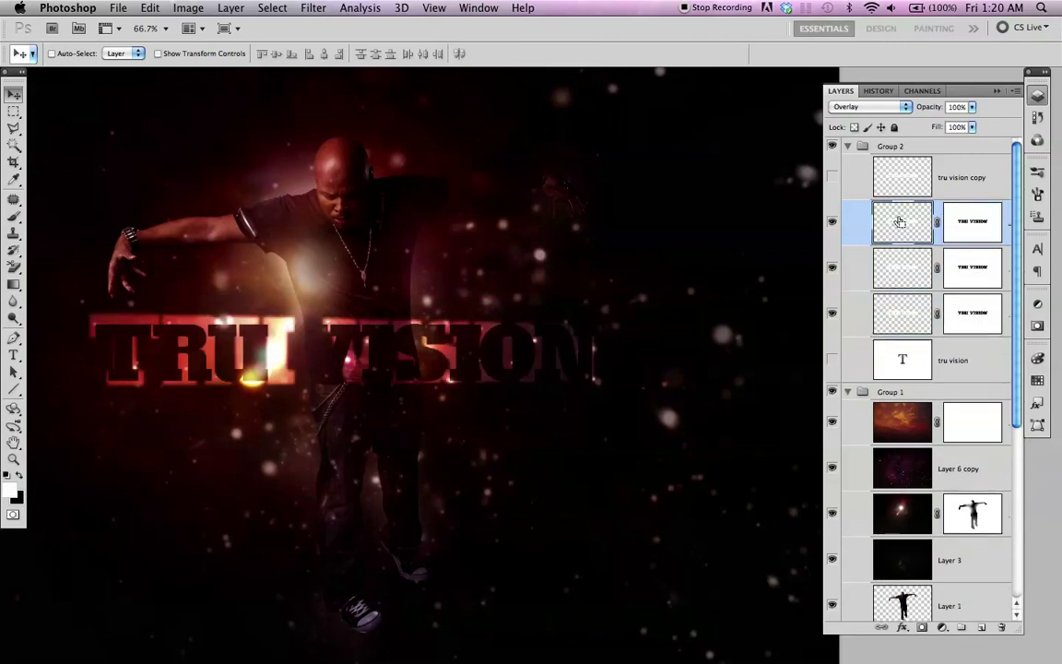
pyautogui.press('super+minus')
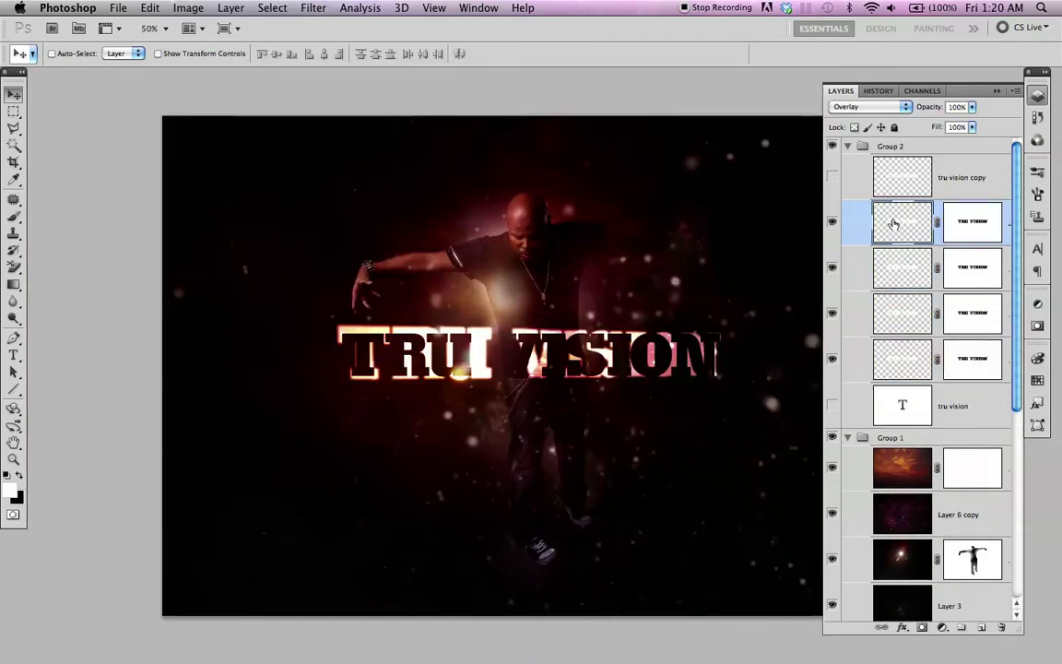
pyautogui.press('BackSpace')
pyautogui.press('BackSpace')
pyautogui.press('BackSpace')
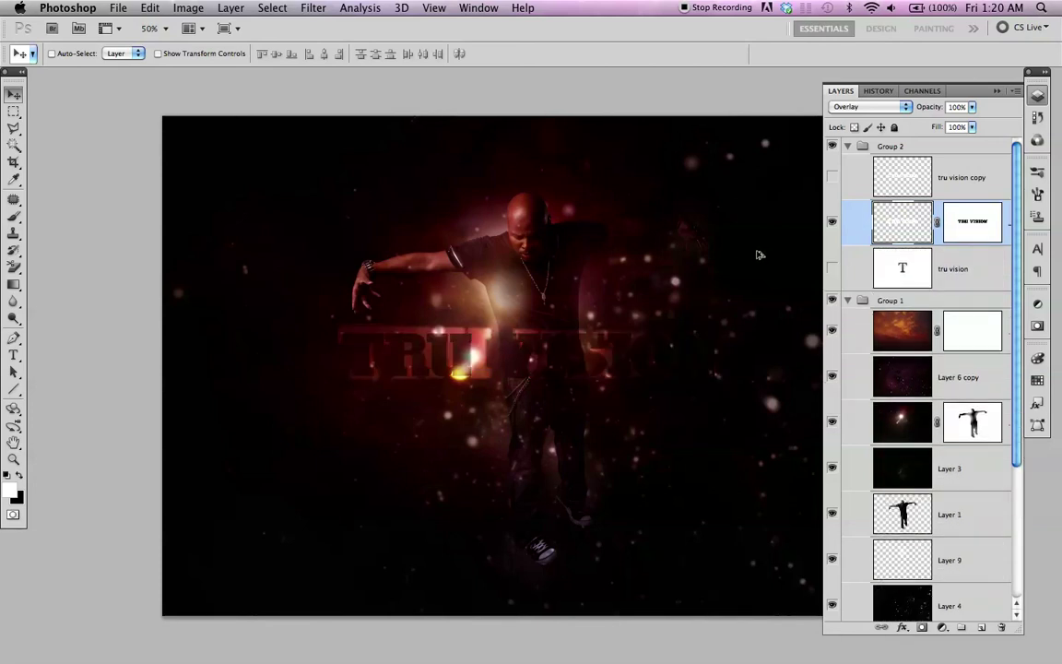
# Step: Show both text layers, load the TRU VISION lettering as a selection, and add Layer 10 above tru vision copy
pyautogui.click(832, 268)
pyautogui.click(833, 178)
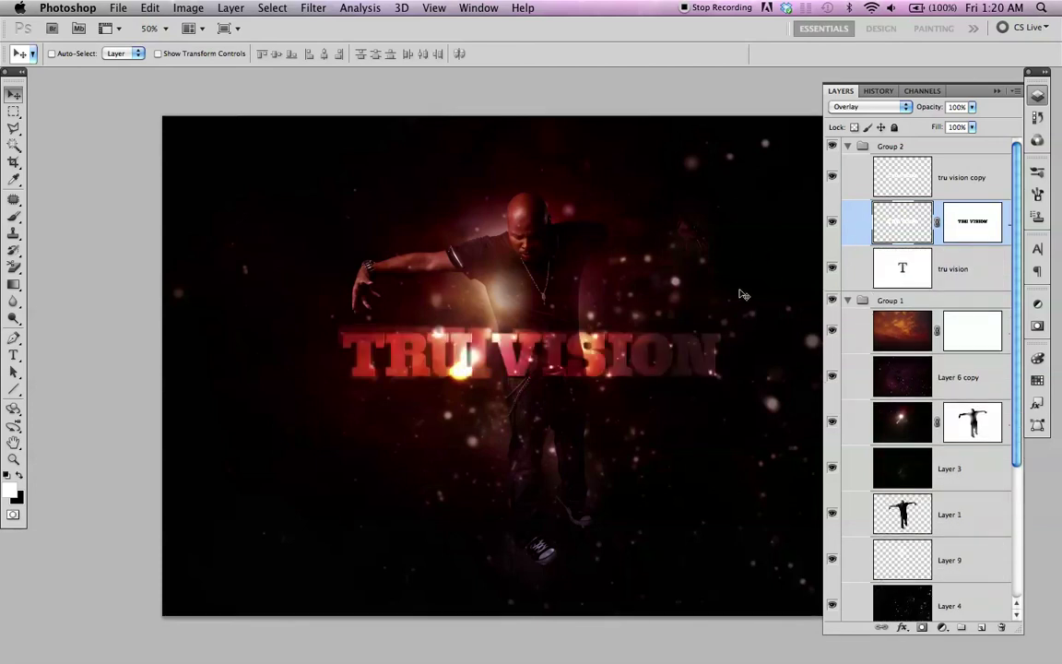
pyautogui.press('super+plus')
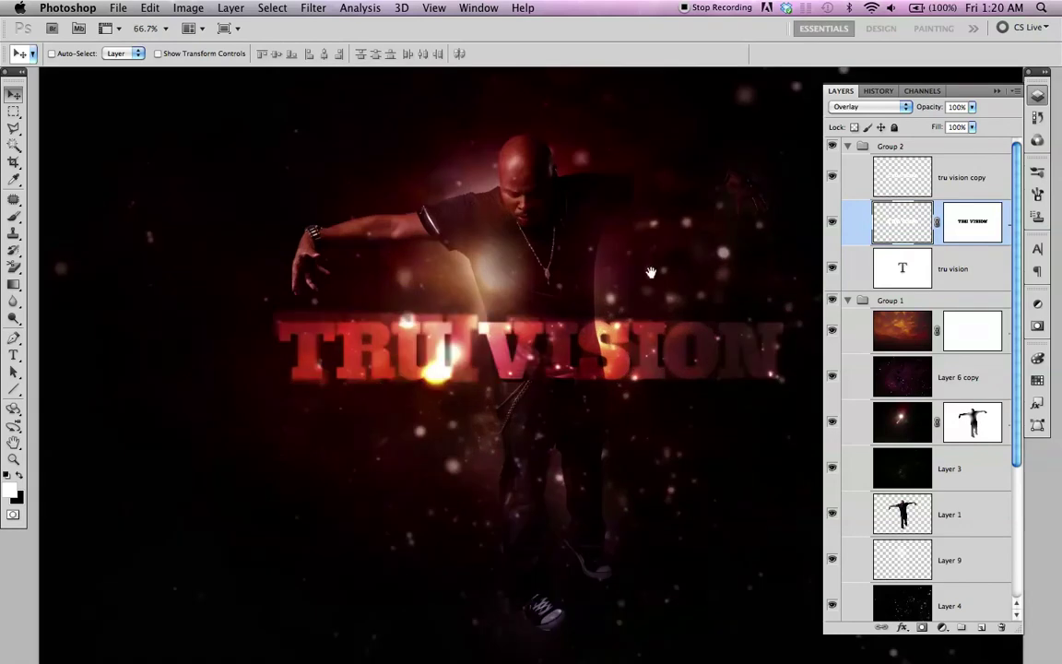
pyautogui.keyDown('super'); pyautogui.click(903, 269); pyautogui.keyUp('super')
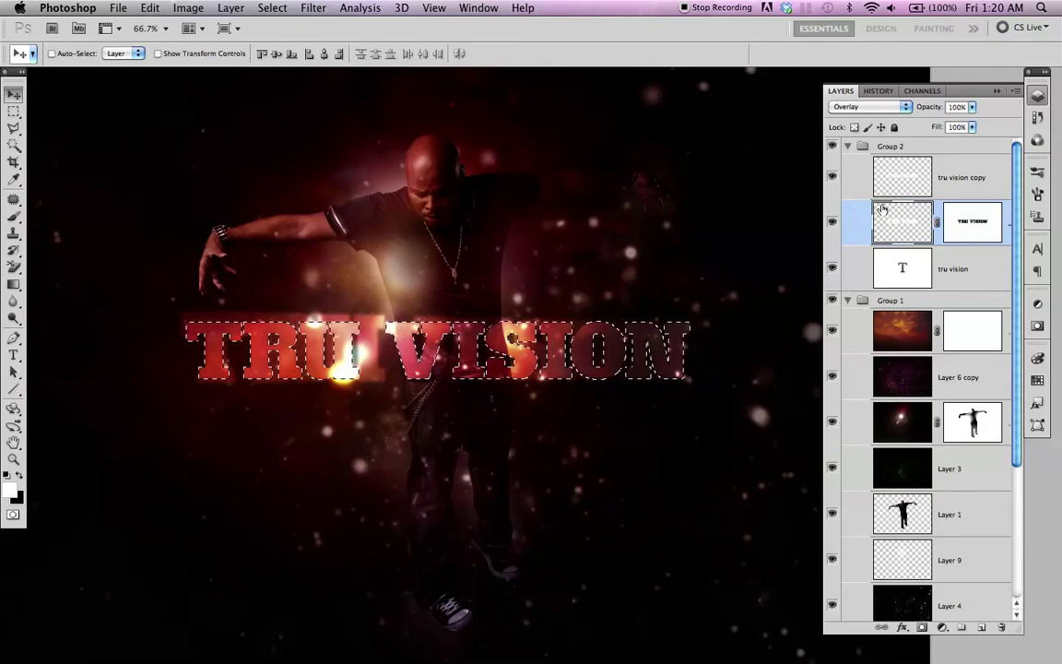
pyautogui.click(885, 175)
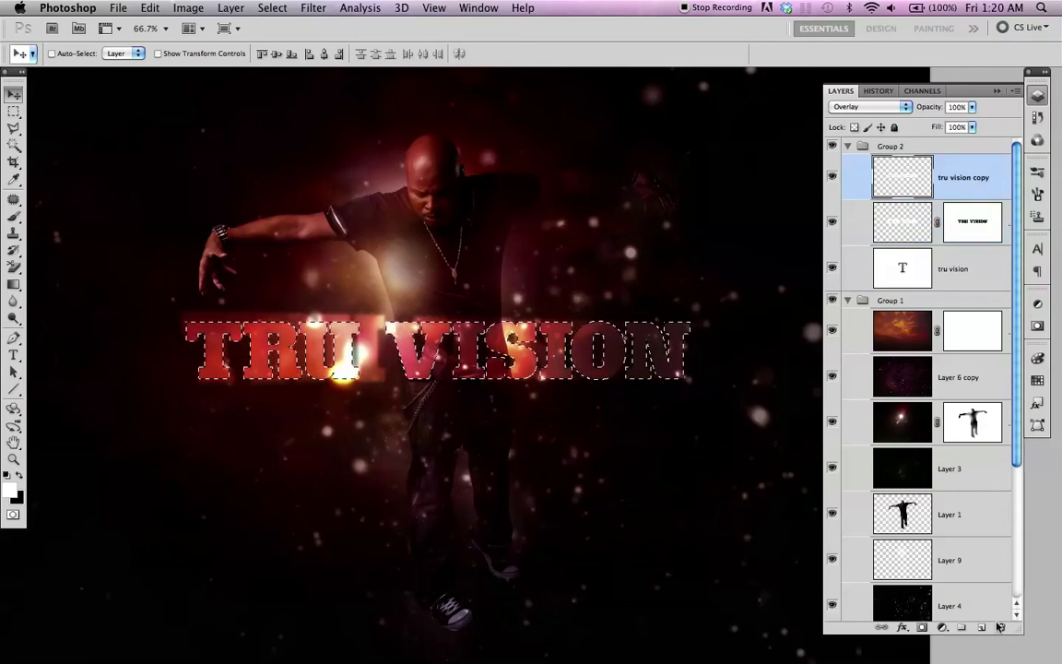
pyautogui.click(980, 628)
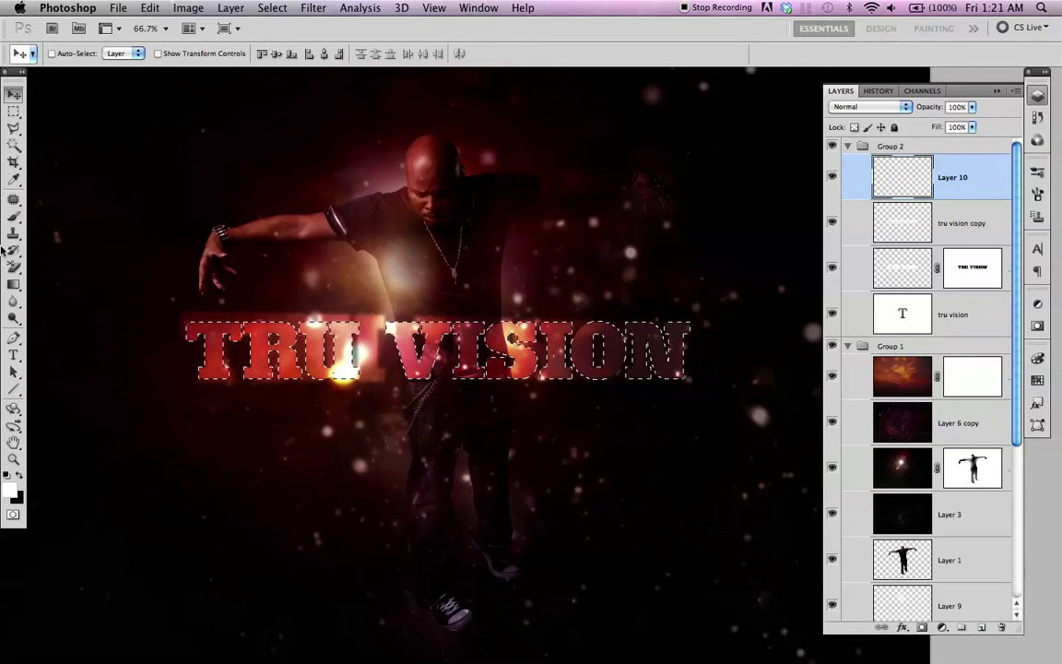
# Step: Fill the selected letters on Layer 10 with a 100%-opacity white linear gradient fading downward, then deselect
pyautogui.press('g')
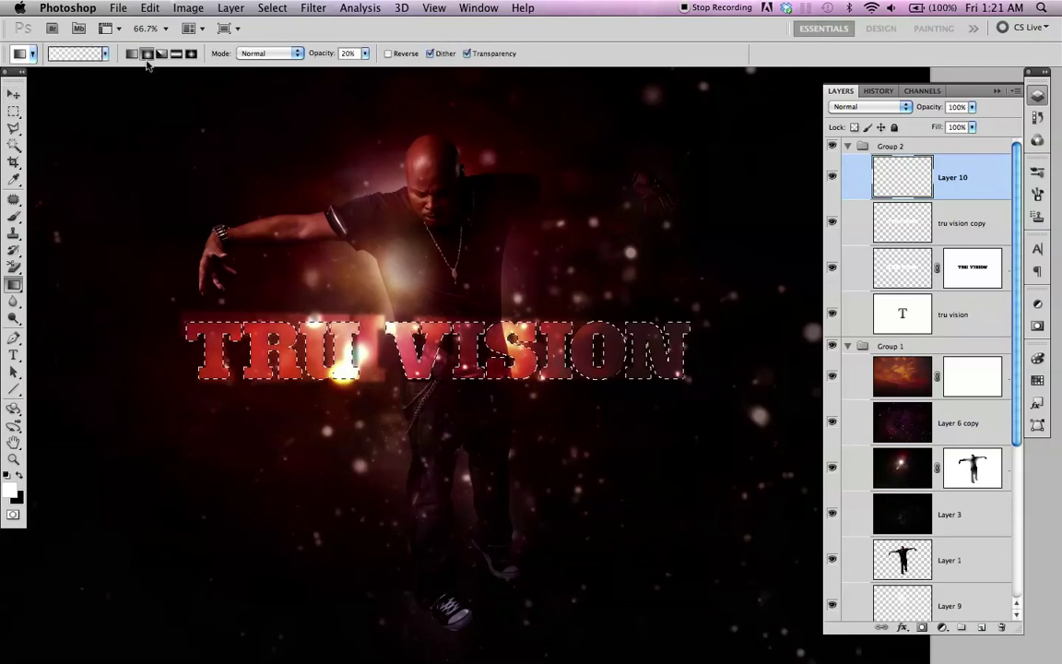
pyautogui.click(134, 54)
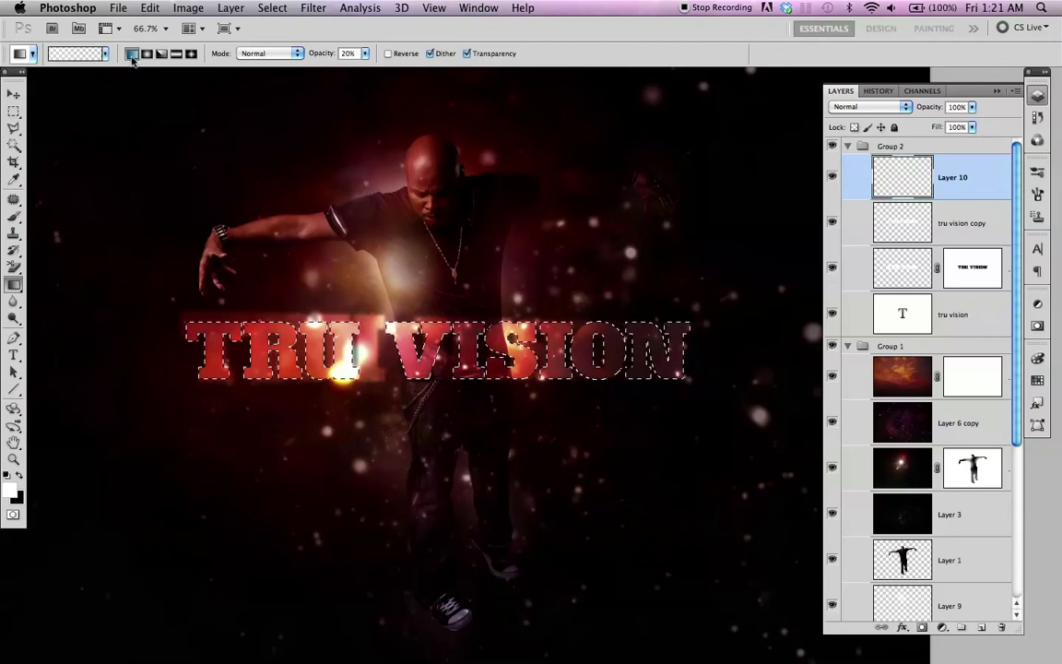
pyautogui.click(362, 56)
pyautogui.moveTo(332, 71); pyautogui.dragTo(429, 74)
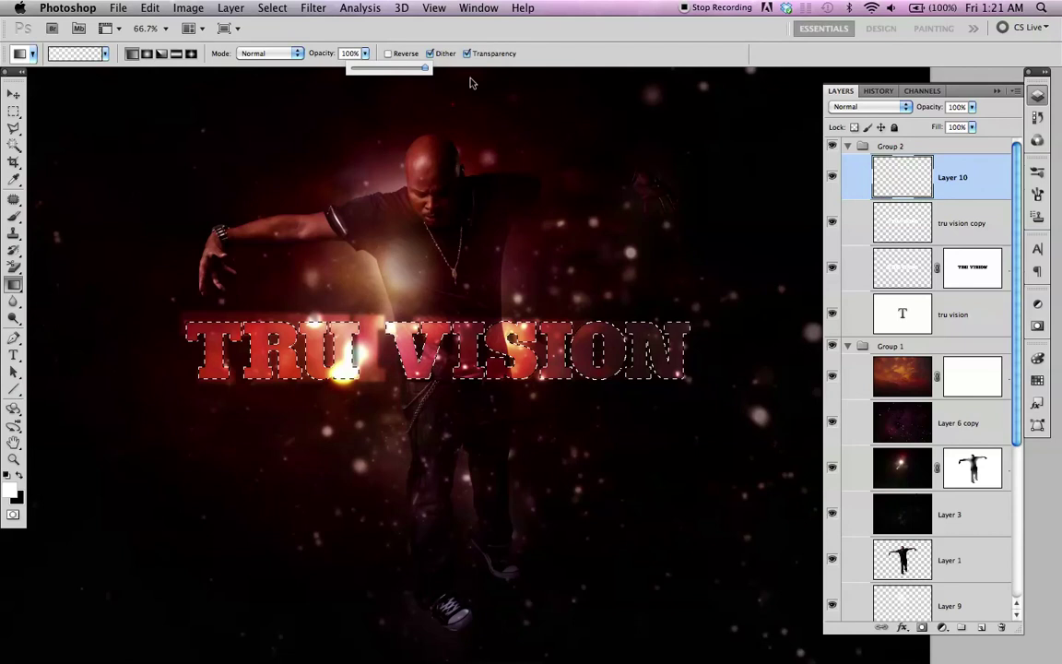
pyautogui.click(477, 389)
pyautogui.moveTo(477, 389); pyautogui.dragTo(477, 337)
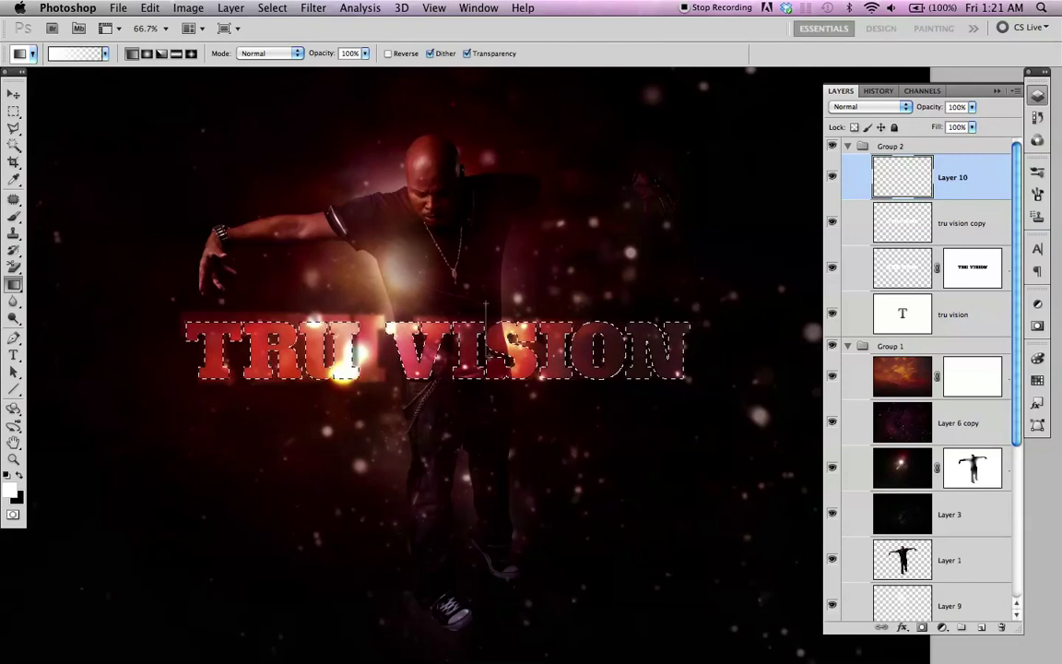
pyautogui.moveTo(486, 304); pyautogui.dragTo(495, 367)
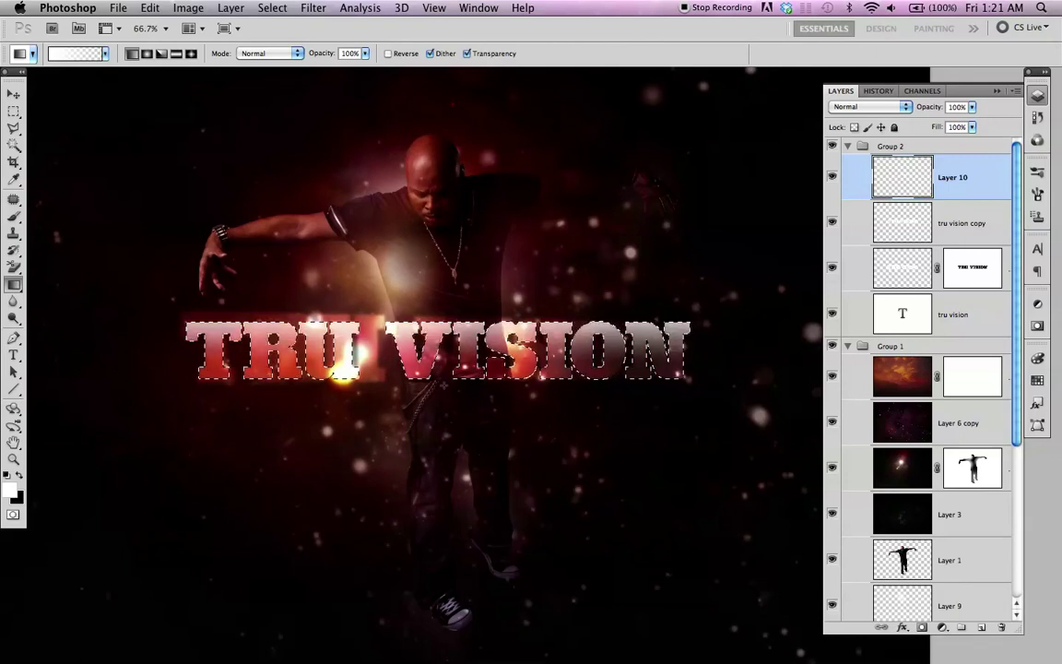
pyautogui.press('super+d')
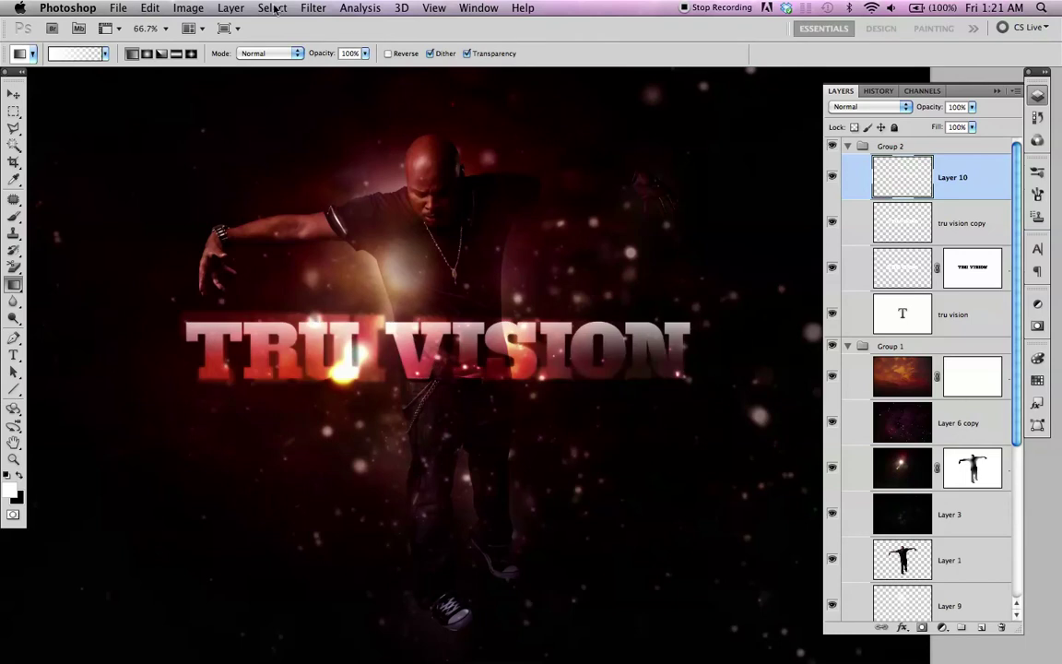
# Step: Soften Layer 10's white highlight with a Gaussian Blur of about 1.4 pixels
pyautogui.click(311, 8)
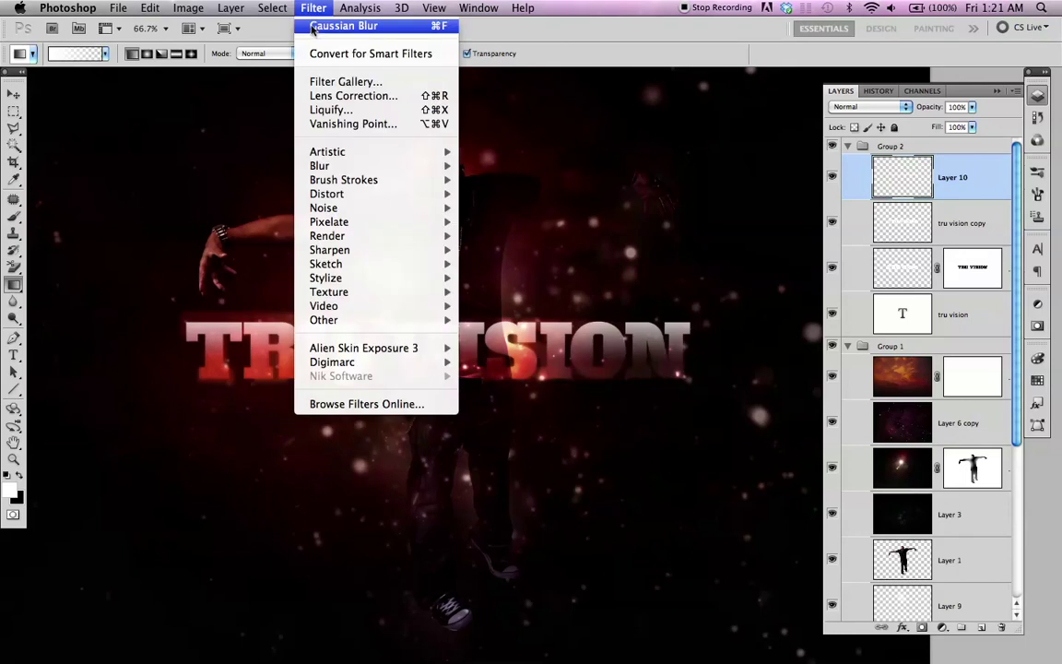
pyautogui.click(311, 28)
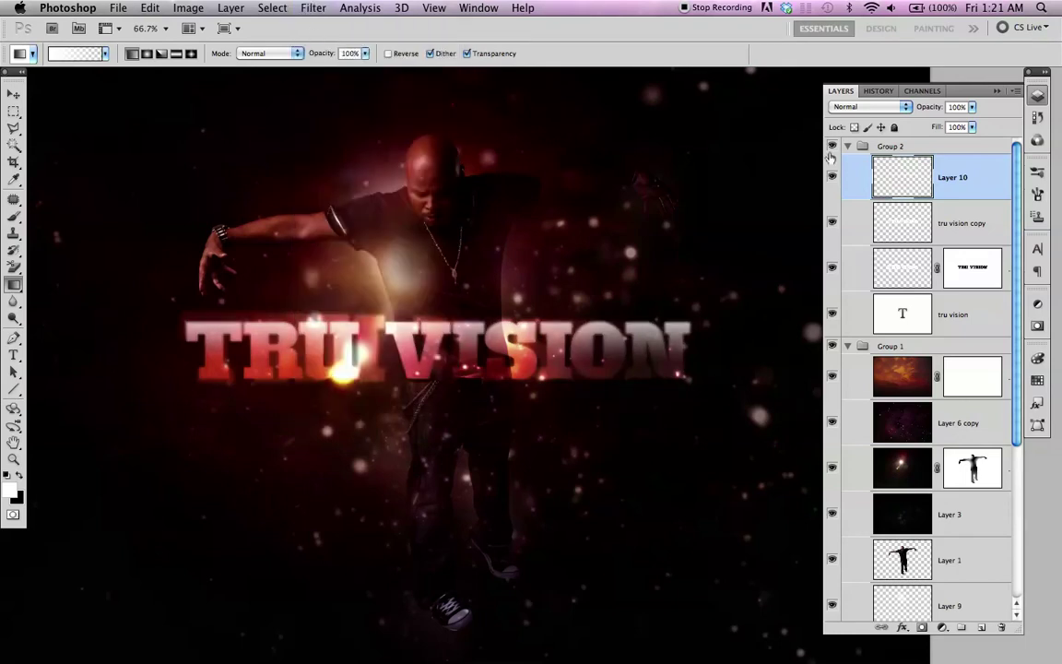
pyautogui.click(313, 8)
pyautogui.moveTo(433, 166)
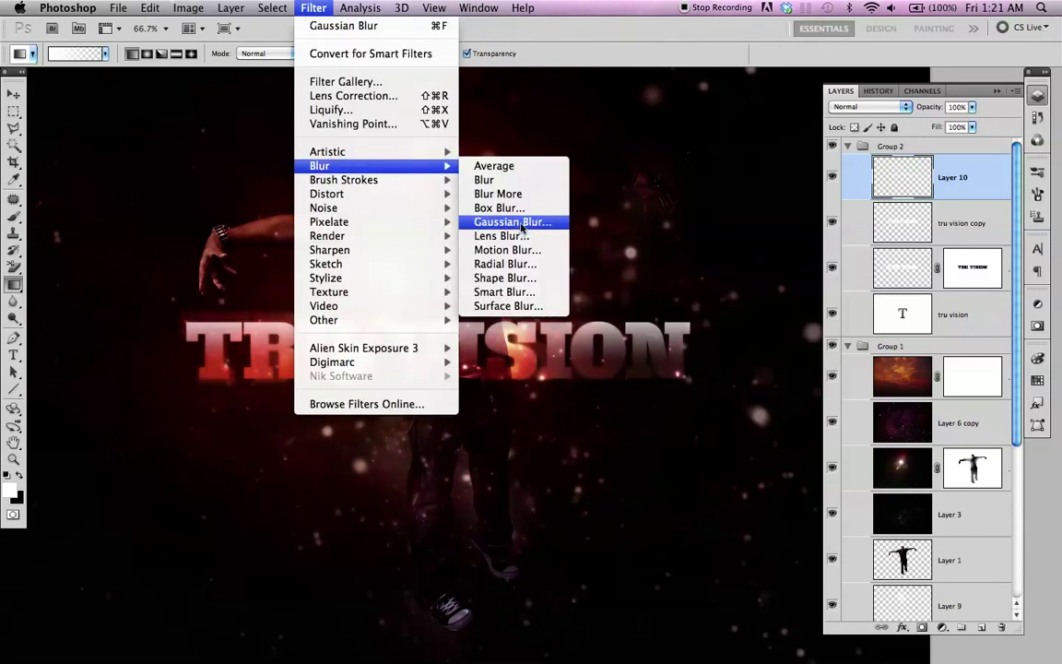
pyautogui.click(513, 222)
pyautogui.moveTo(621, 543); pyautogui.dragTo(605, 543)
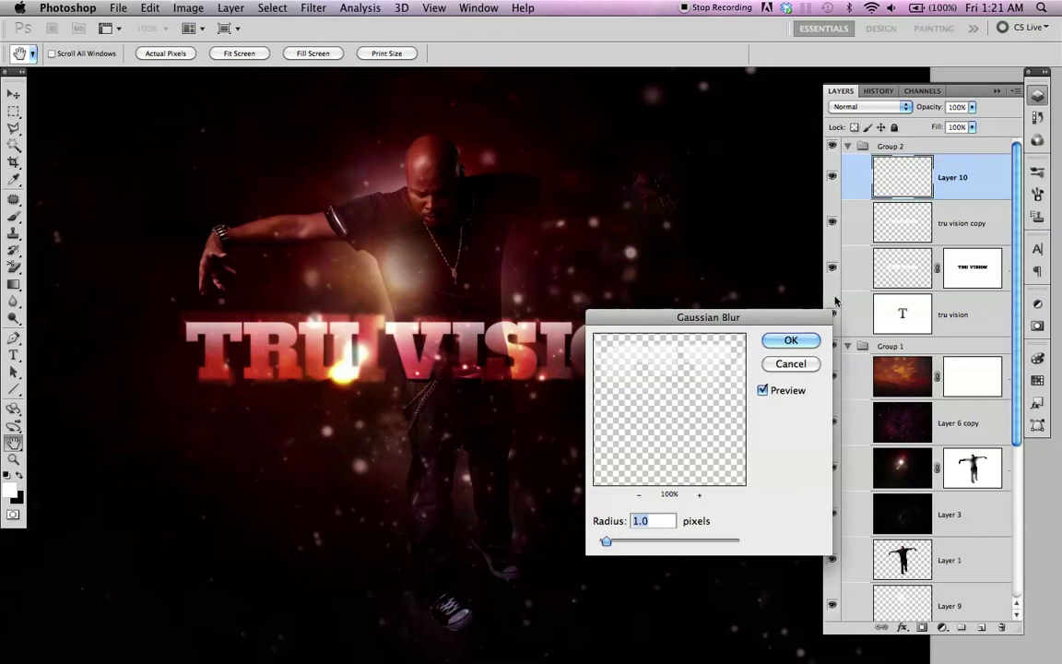
pyautogui.press('Return')
pyautogui.press('g')
pyautogui.click(853, 107)
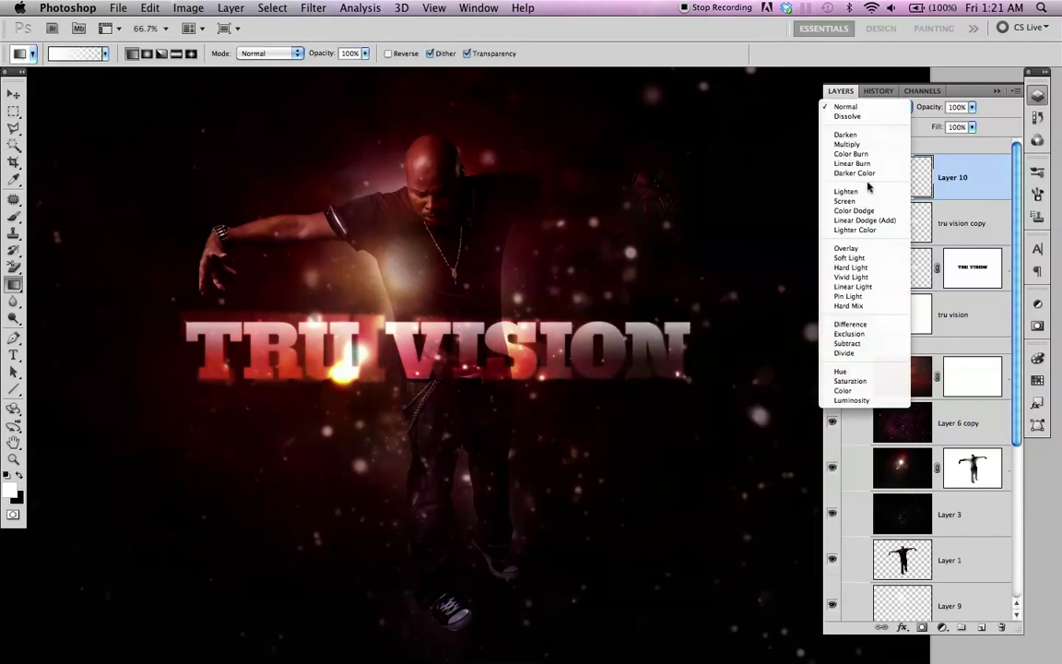
# Step: Try Soft Light on Layer 10, then settle on the Overlay blend mode
pyautogui.click(850, 258)
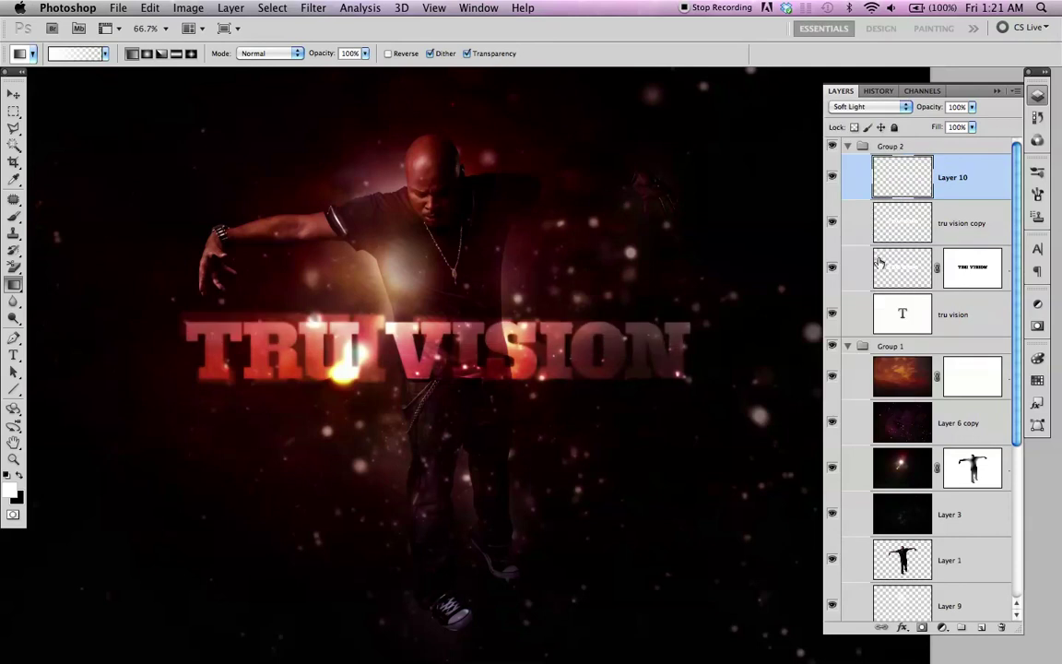
pyautogui.click(832, 187)
pyautogui.click(833, 189)
pyautogui.click(856, 107)
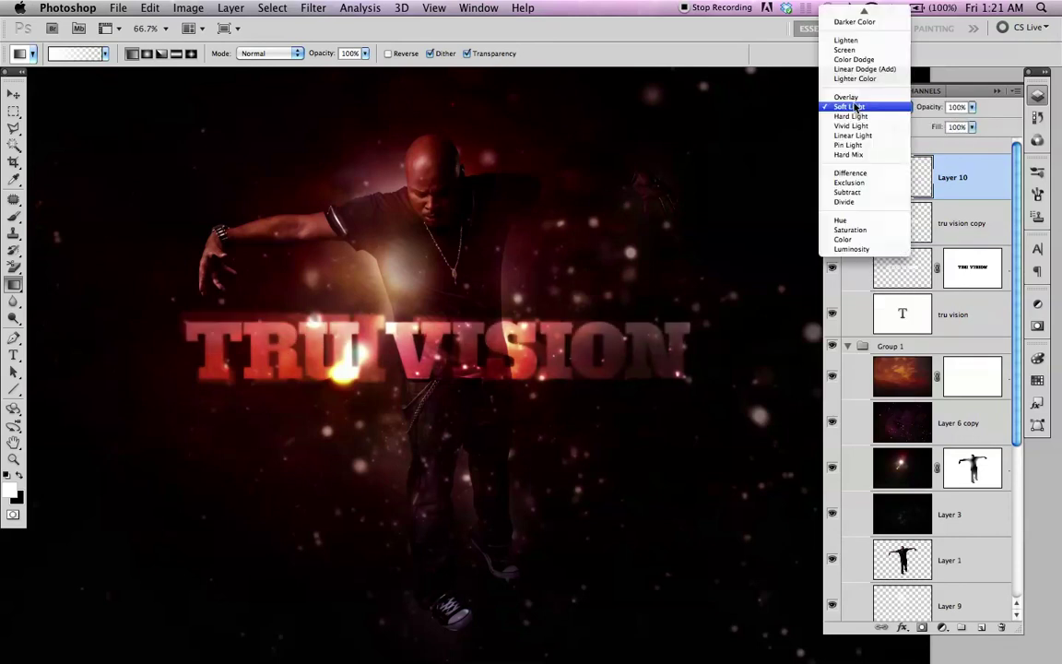
pyautogui.click(857, 98)
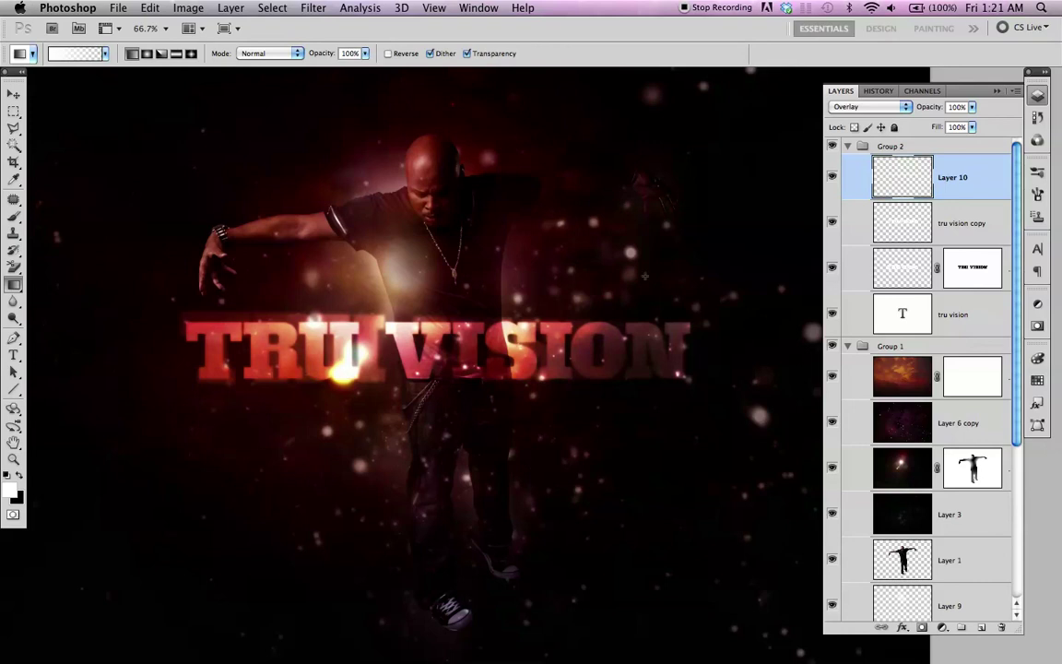
pyautogui.press('super+minus')
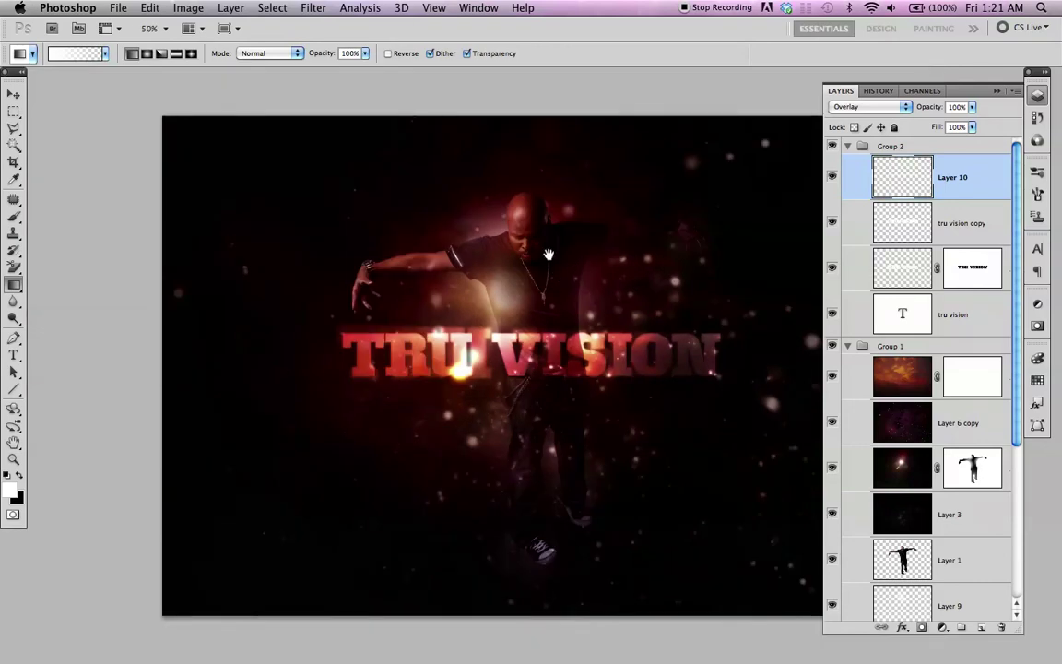
pyautogui.moveTo(547, 255); pyautogui.dragTo(439, 244)
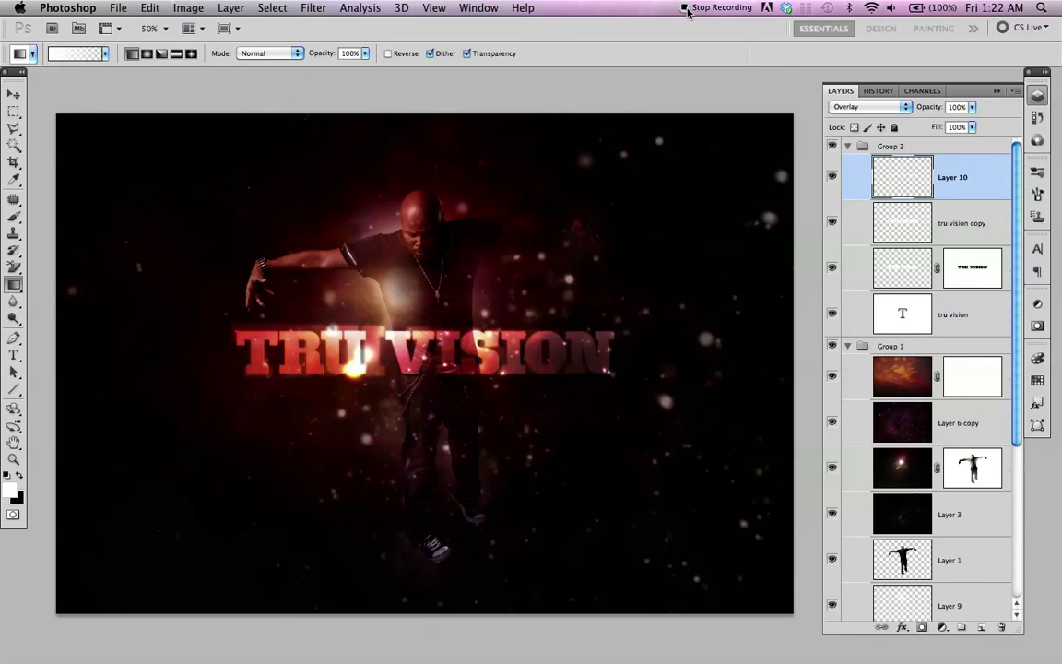
pyautogui.press('super+equal')
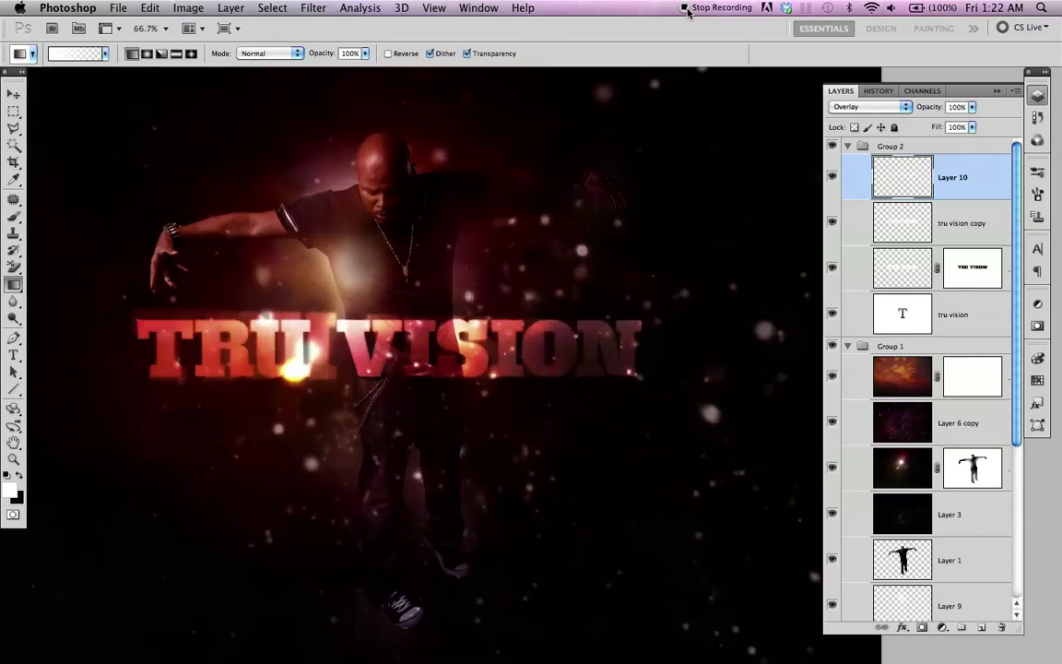